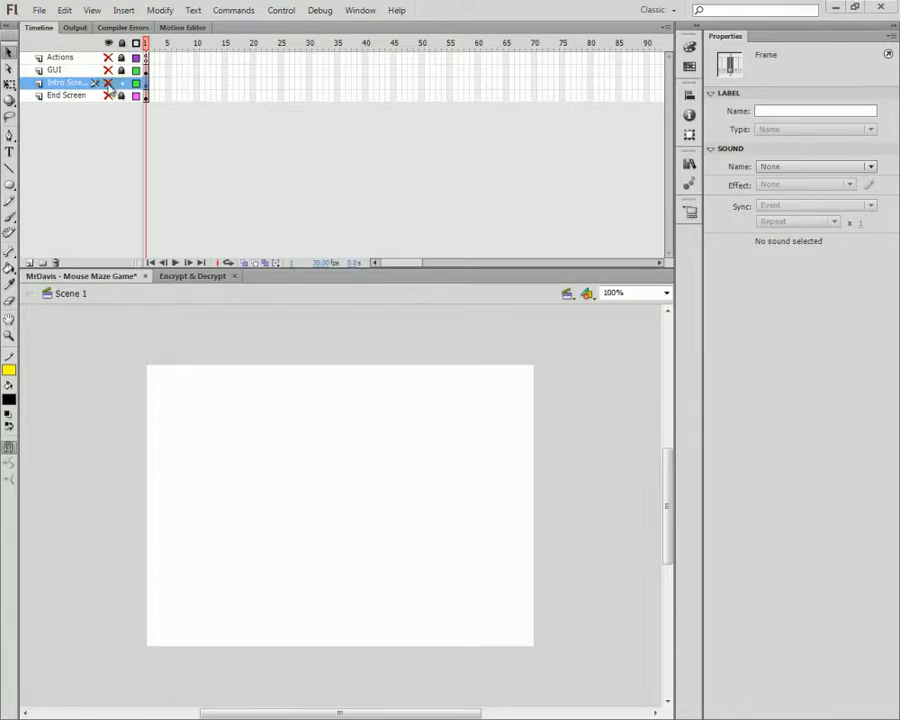
Step: Unhide the Intro Screen layer and open its movie clip on stage for editing
{"action": "left_click", "coordinate": [108, 83]}
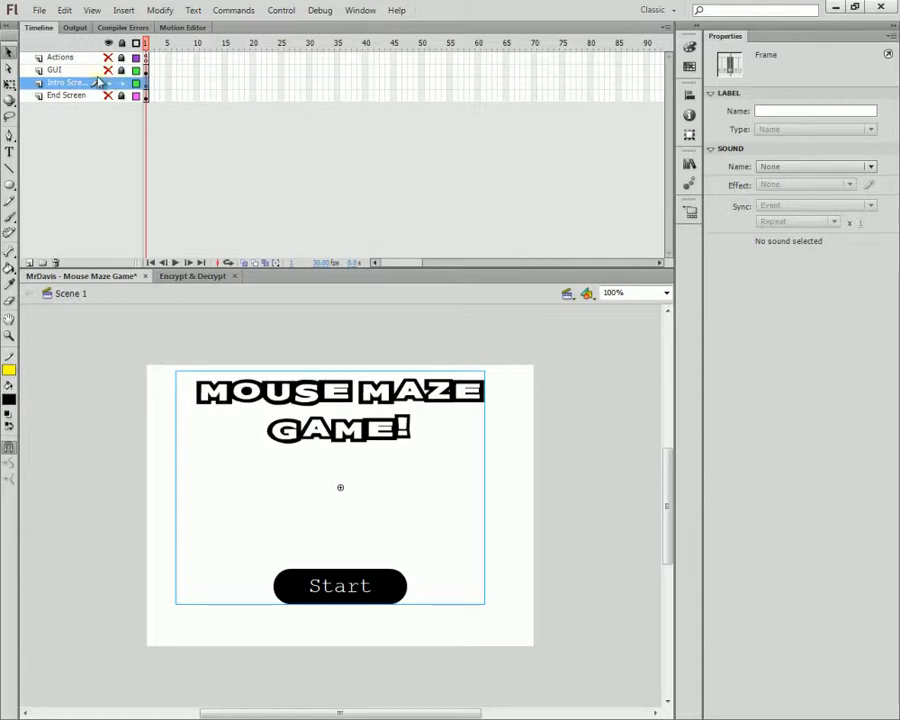
{"action": "left_click", "coordinate": [337, 394]}
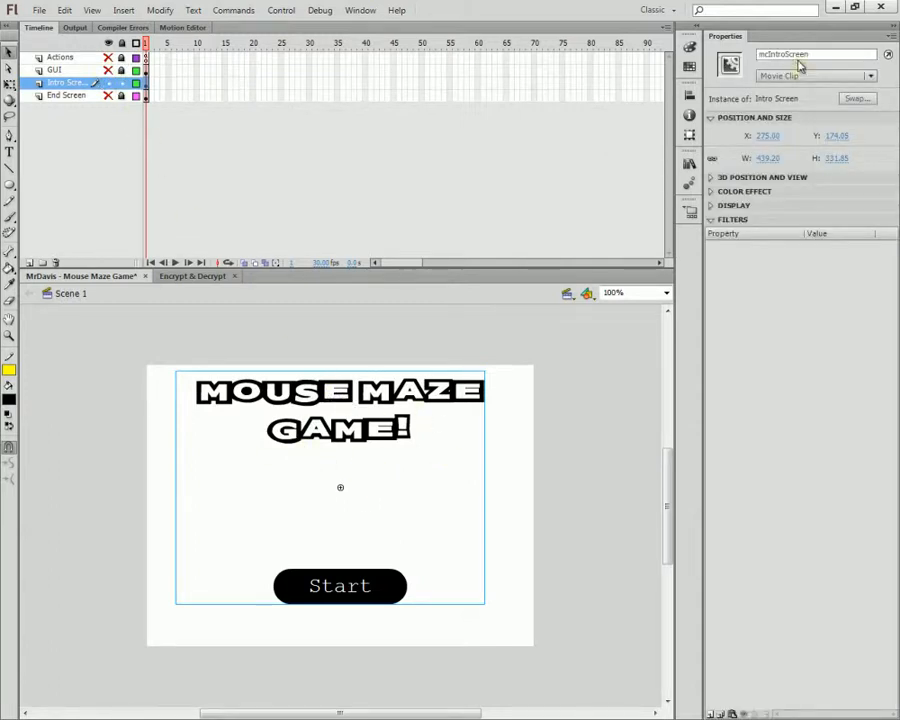
{"action": "double_click", "coordinate": [395, 427]}
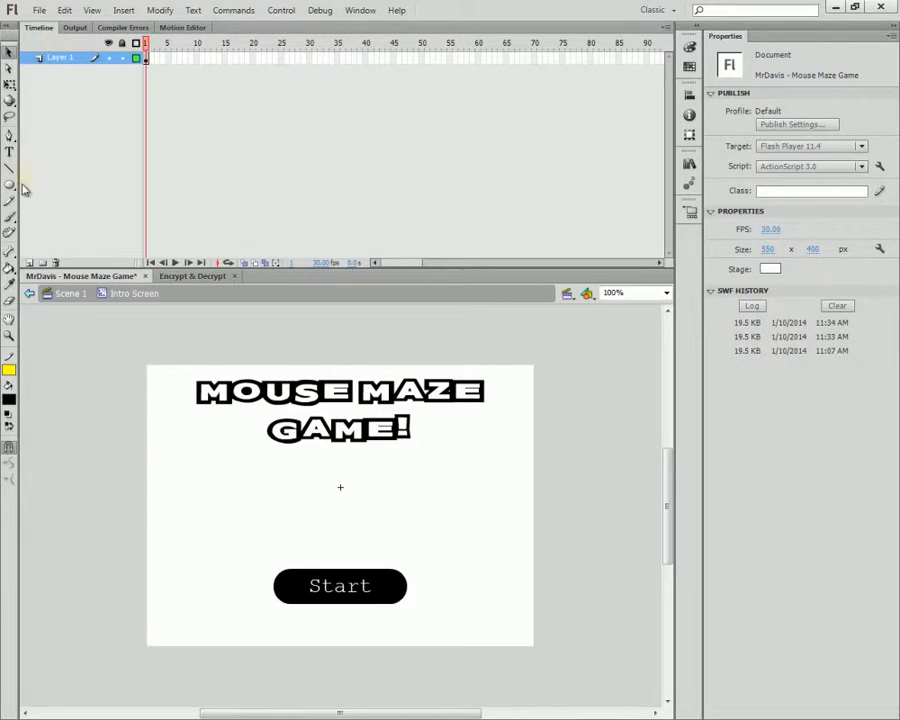
Step: Add two _typewriter text boxes side by side: 'Click' and 'to beat each maze.'
{"action": "left_click", "coordinate": [10, 153]}
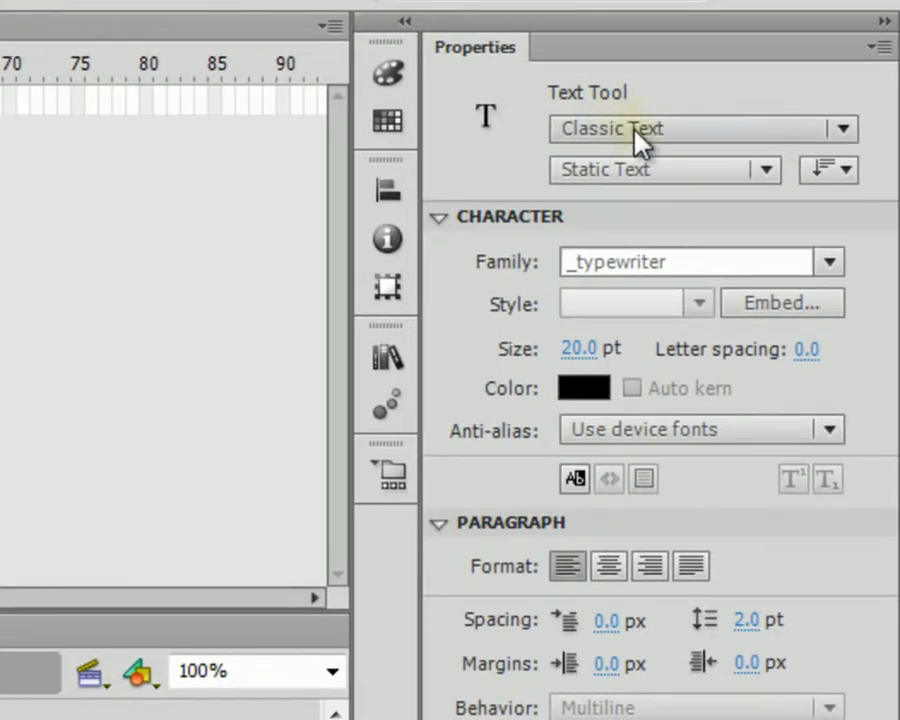
{"action": "left_click", "coordinate": [828, 262]}
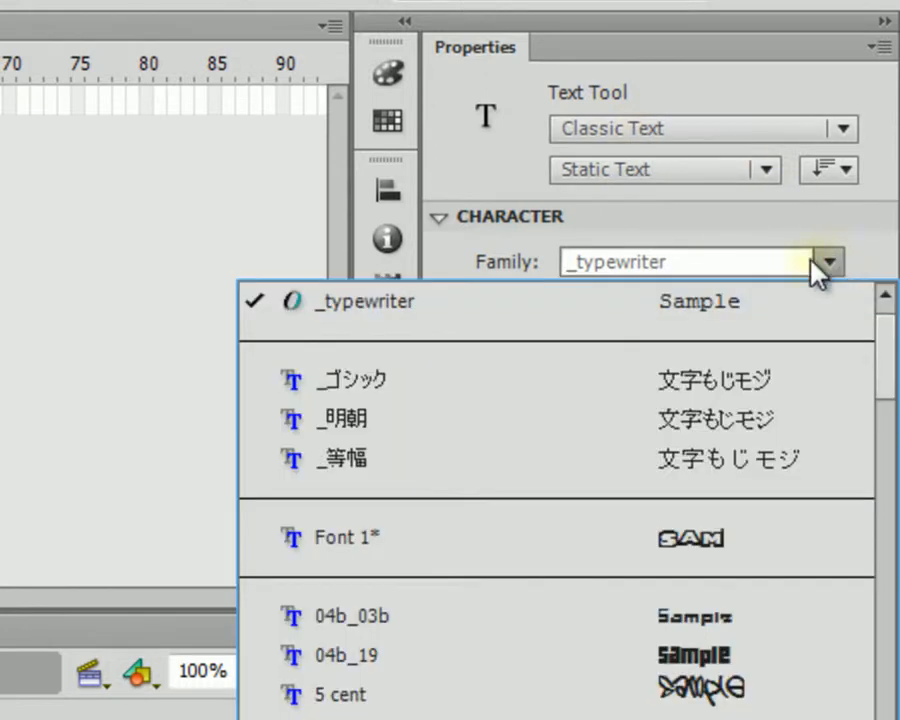
{"action": "left_click", "coordinate": [497, 318]}
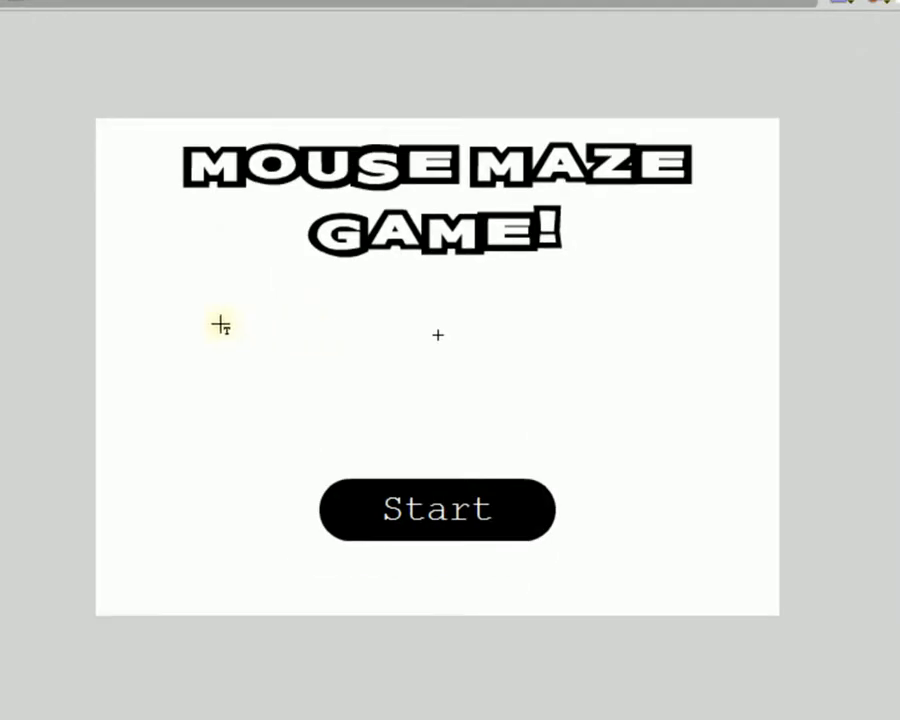
{"action": "left_click", "coordinate": [219, 323]}
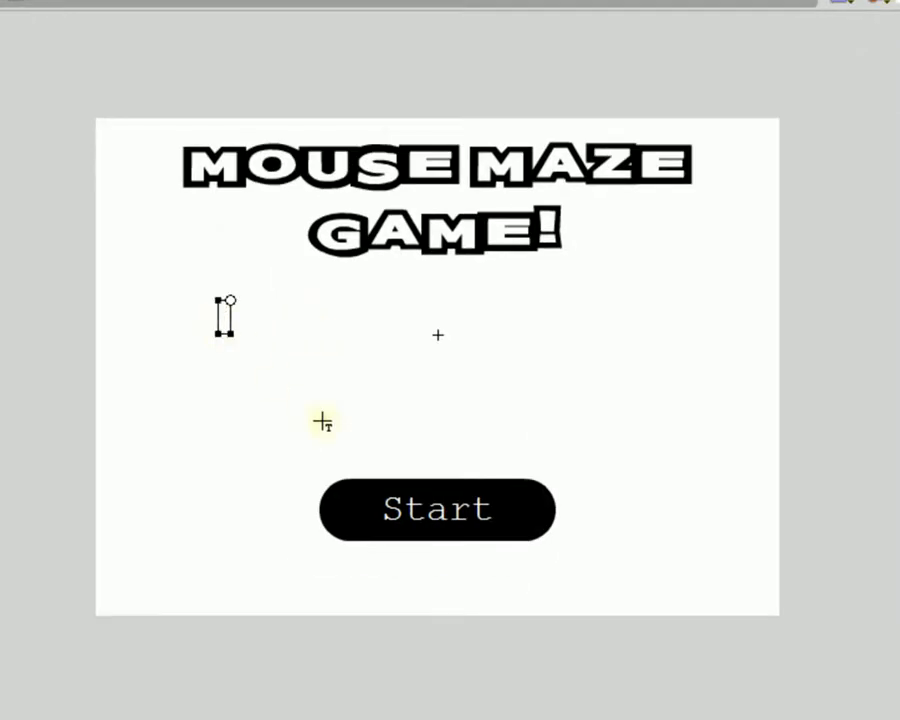
{"action": "type", "text": "Click"}
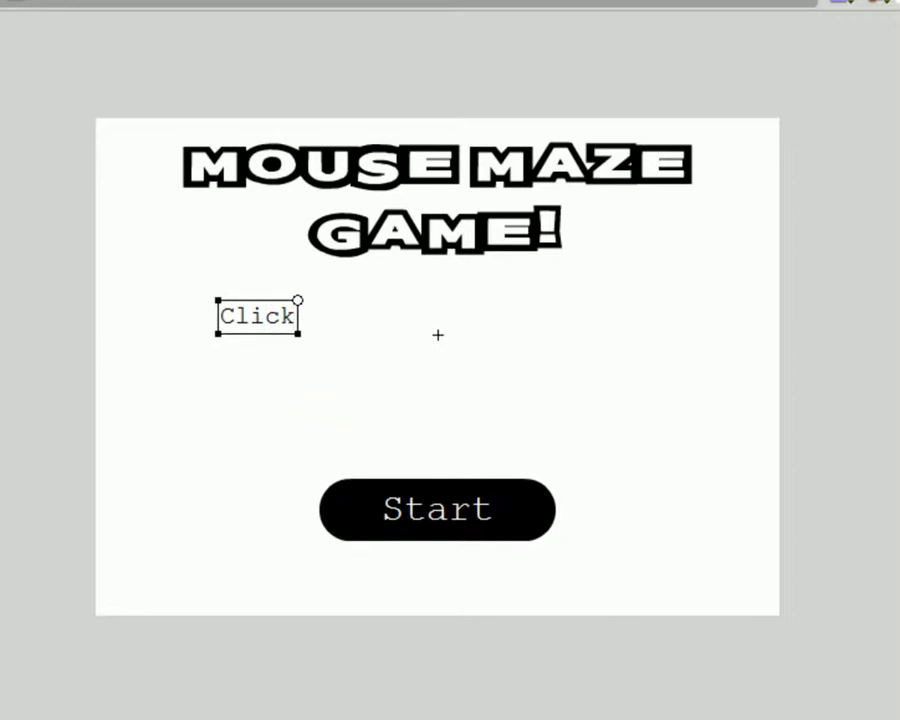
{"action": "key", "text": "Escape"}
{"action": "left_click", "coordinate": [466, 325]}
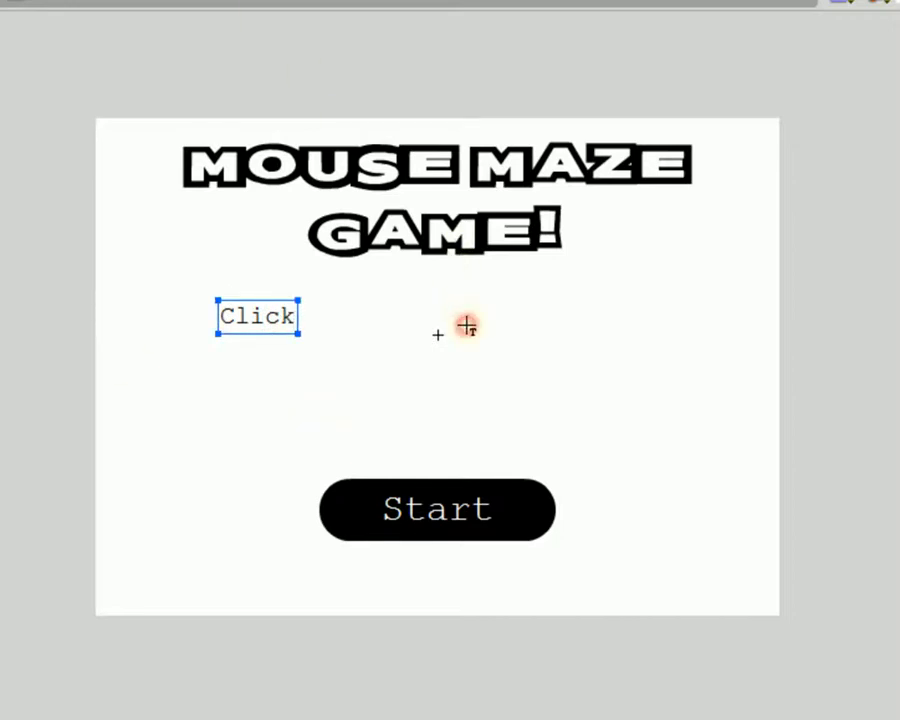
{"action": "left_click", "coordinate": [478, 332]}
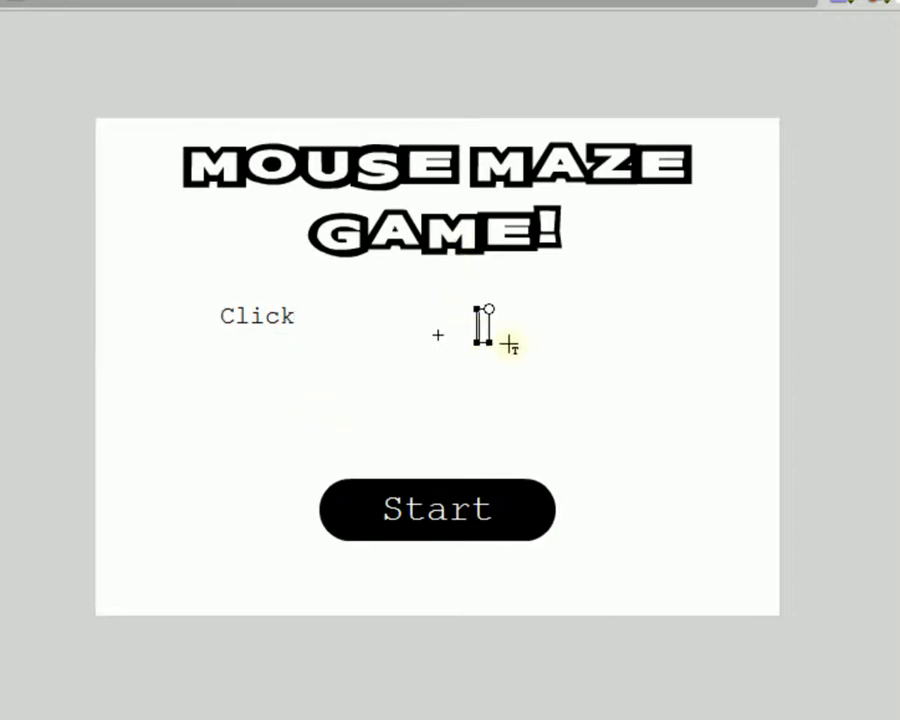
{"action": "type", "text": "to beat eac"}
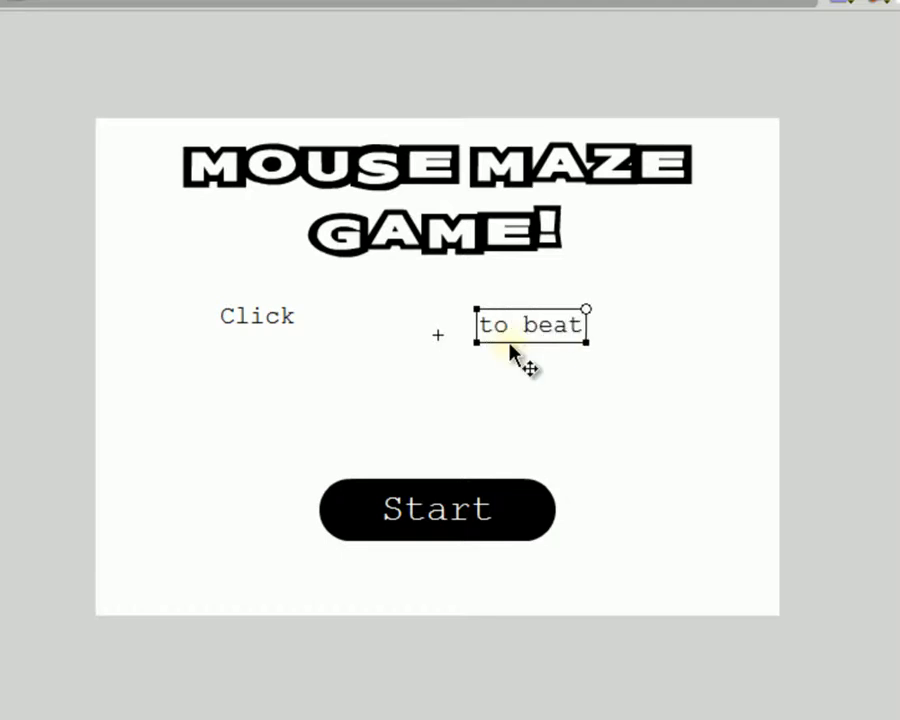
{"action": "type", "text": "h maze."}
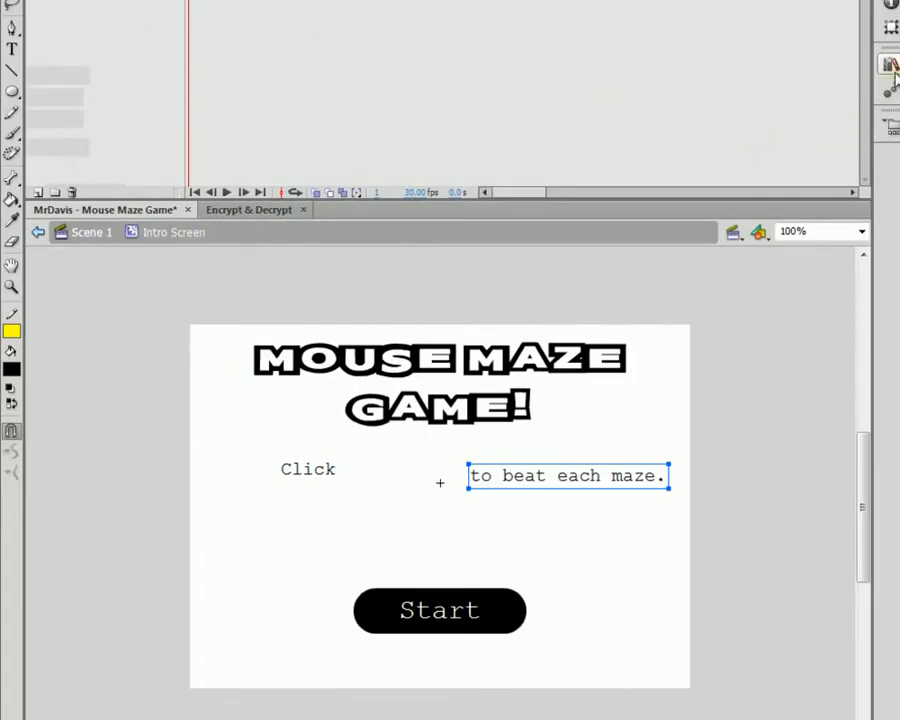
Step: Change the word 'beat' to 'start' in the second caption
{"action": "left_click", "coordinate": [888, 66]}
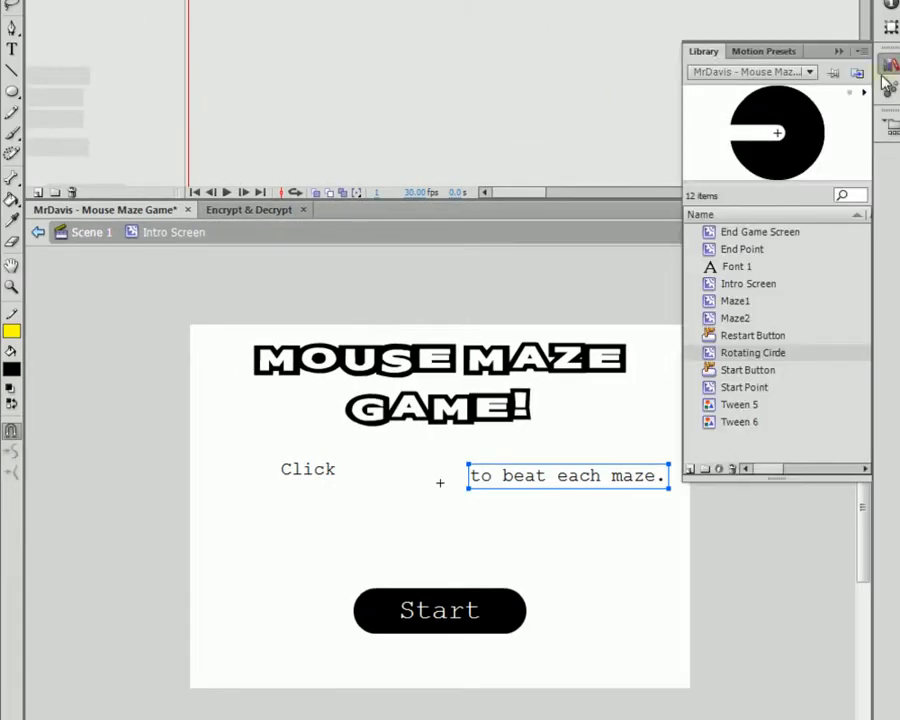
{"action": "left_click", "coordinate": [600, 477]}
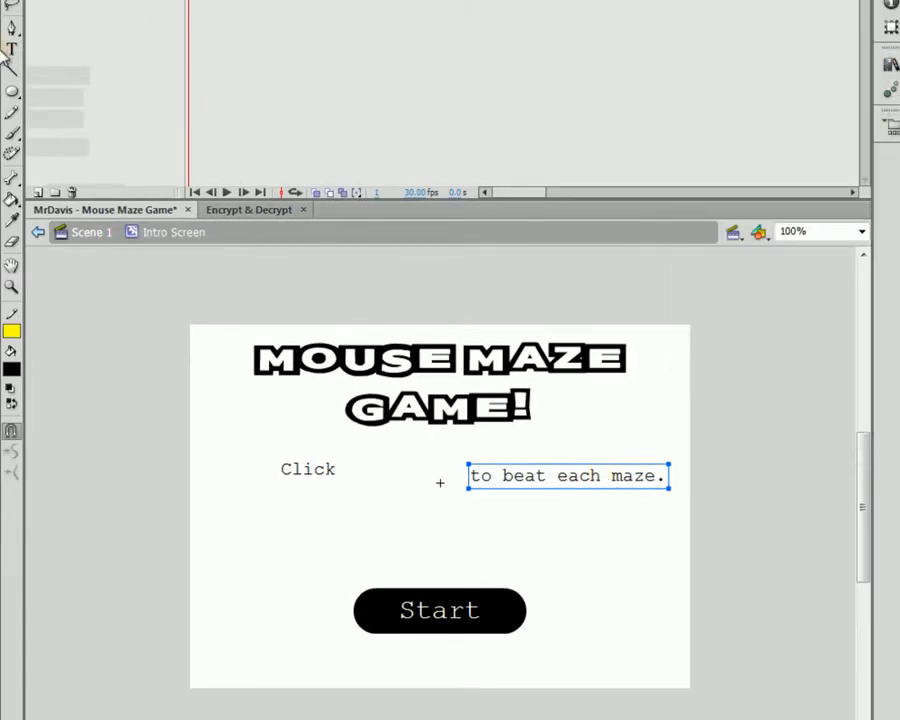
{"action": "left_click", "coordinate": [11, 47]}
{"action": "double_click", "coordinate": [508, 476]}
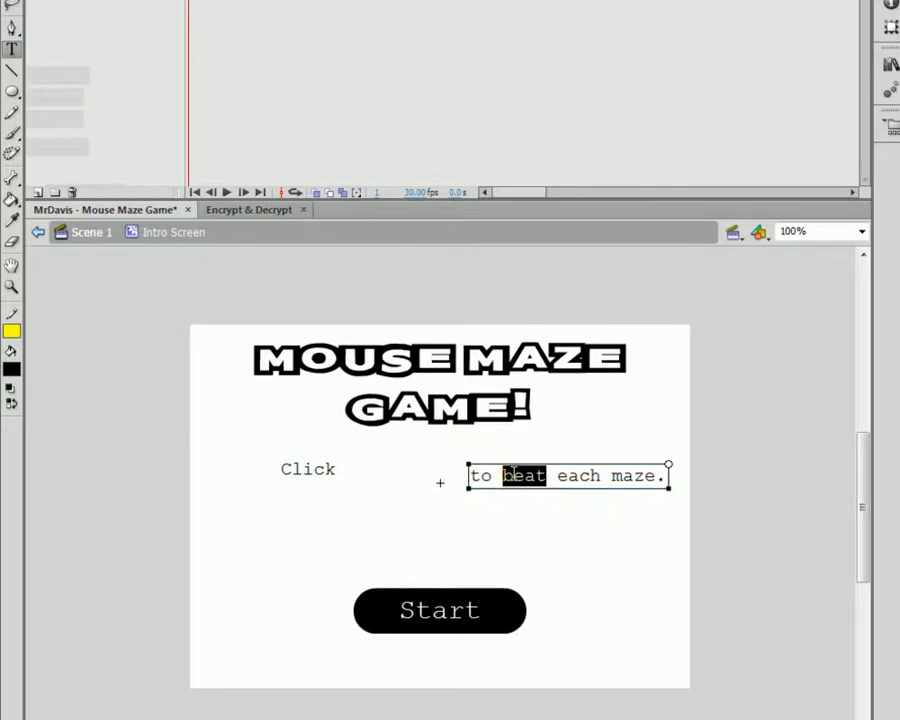
{"action": "type", "text": "start"}
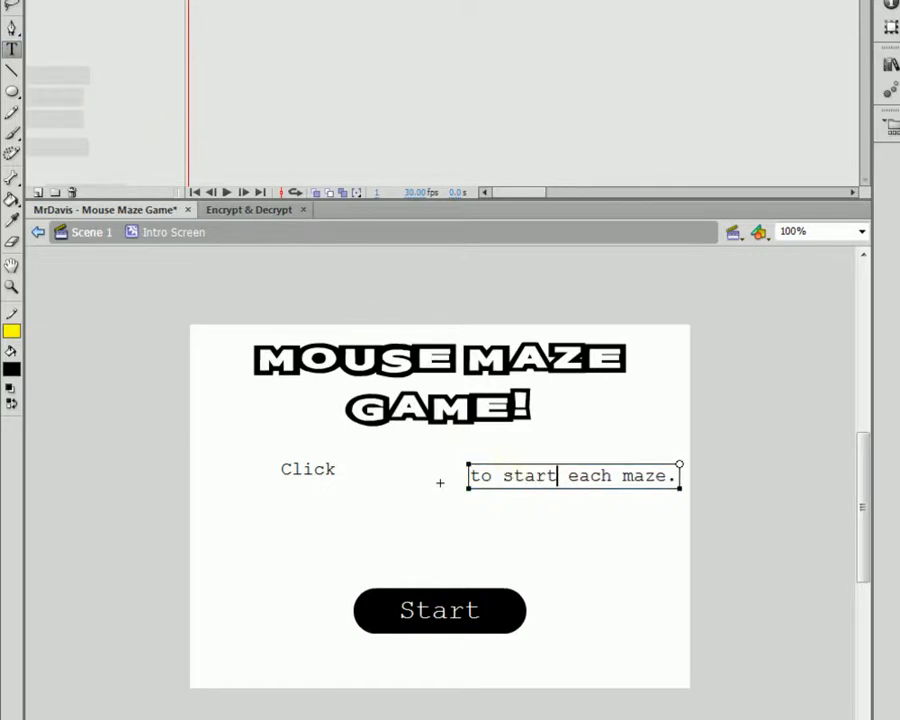
{"action": "type", "text": "v"}
{"action": "left_click", "coordinate": [580, 525]}
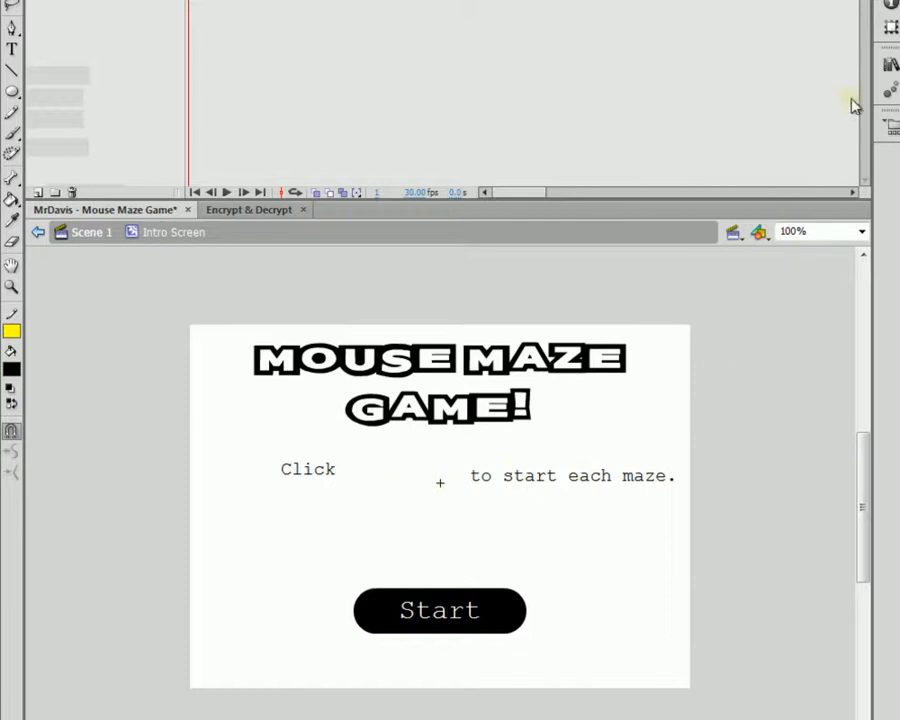
Step: Drag Start Point from the Library between the captions, with End Point below it
{"action": "left_click", "coordinate": [889, 64]}
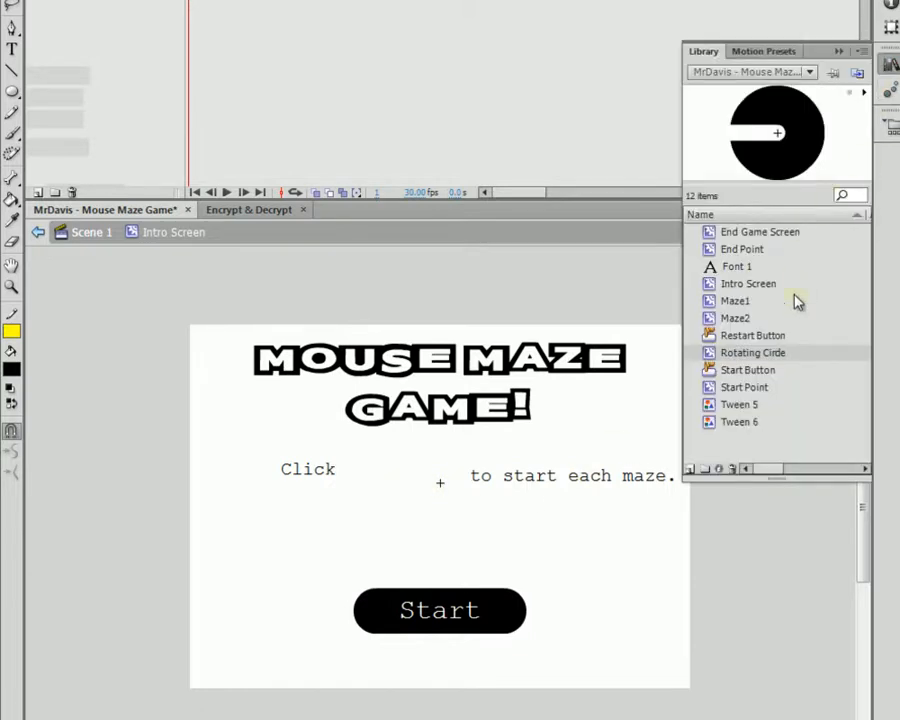
{"action": "left_click", "coordinate": [757, 387]}
{"action": "left_click", "coordinate": [752, 249]}
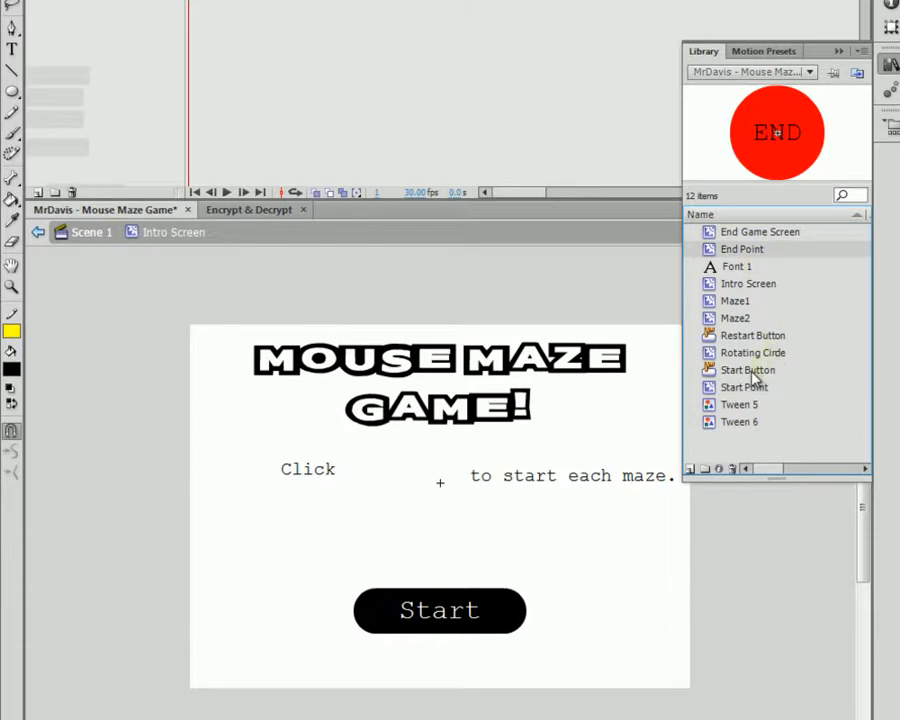
{"action": "left_click_drag", "start_coordinate": [755, 389], "coordinate": [417, 472]}
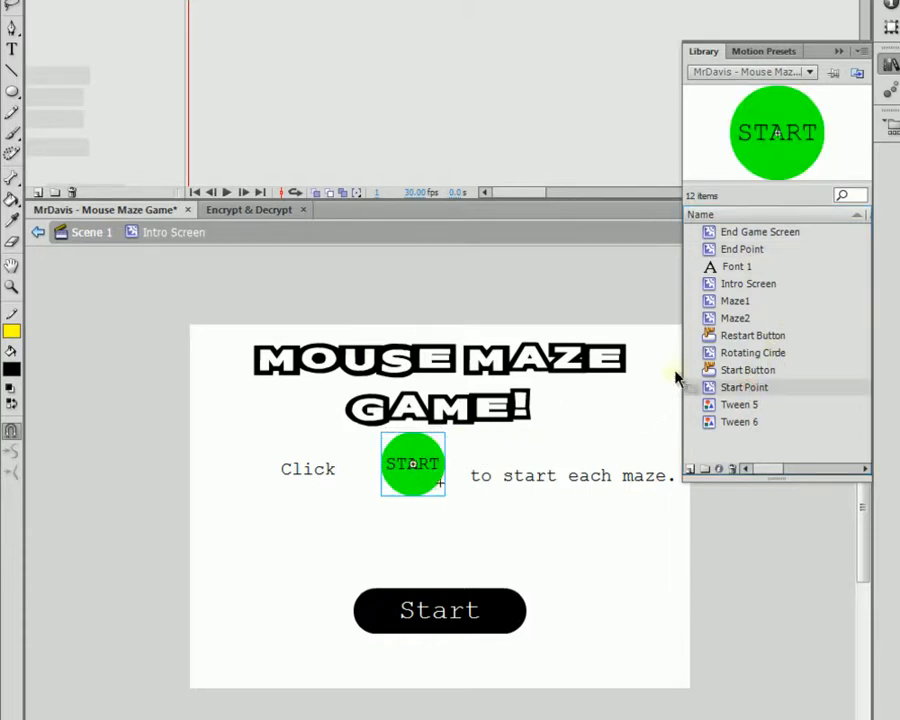
{"action": "left_click_drag", "start_coordinate": [745, 252], "coordinate": [418, 545]}
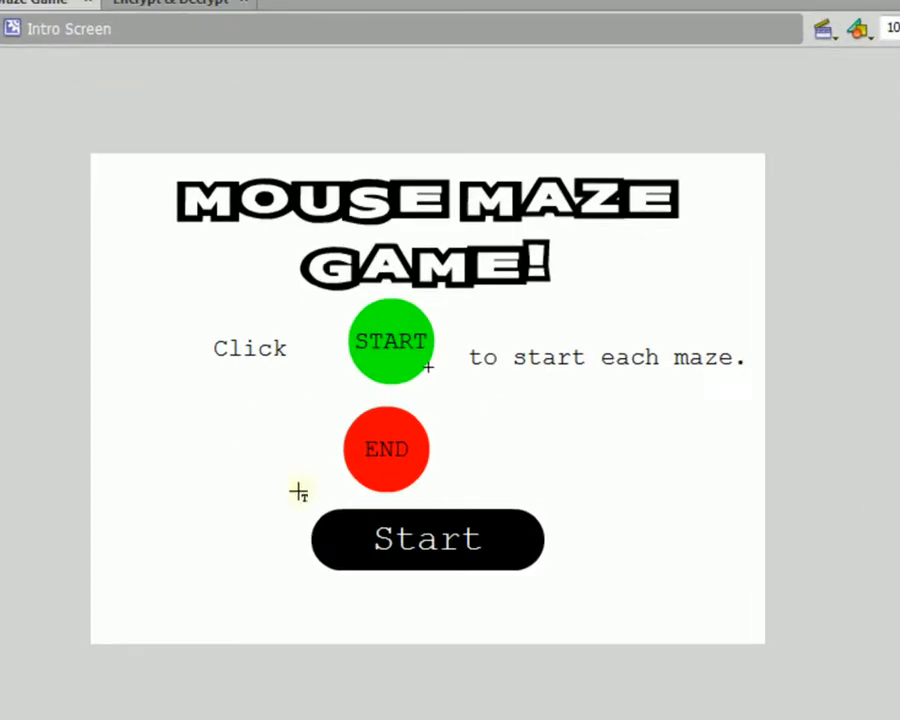
Step: Type 'Reach' left of the END circle and 'to beat each maze.' right of it
{"action": "left_click", "coordinate": [241, 453]}
{"action": "type", "text": "Reach"}
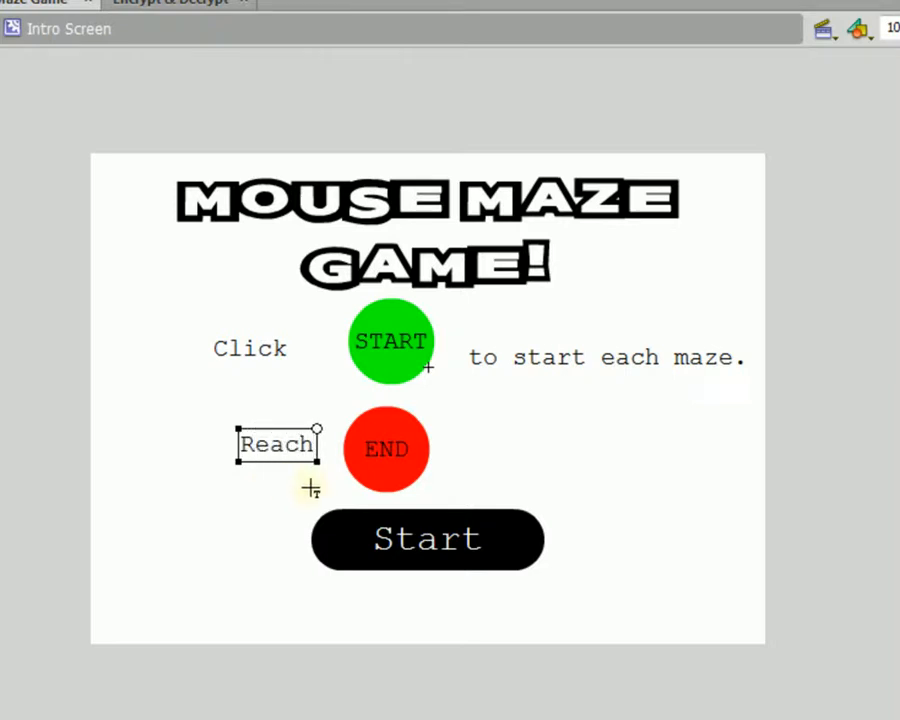
{"action": "key", "text": "Escape"}
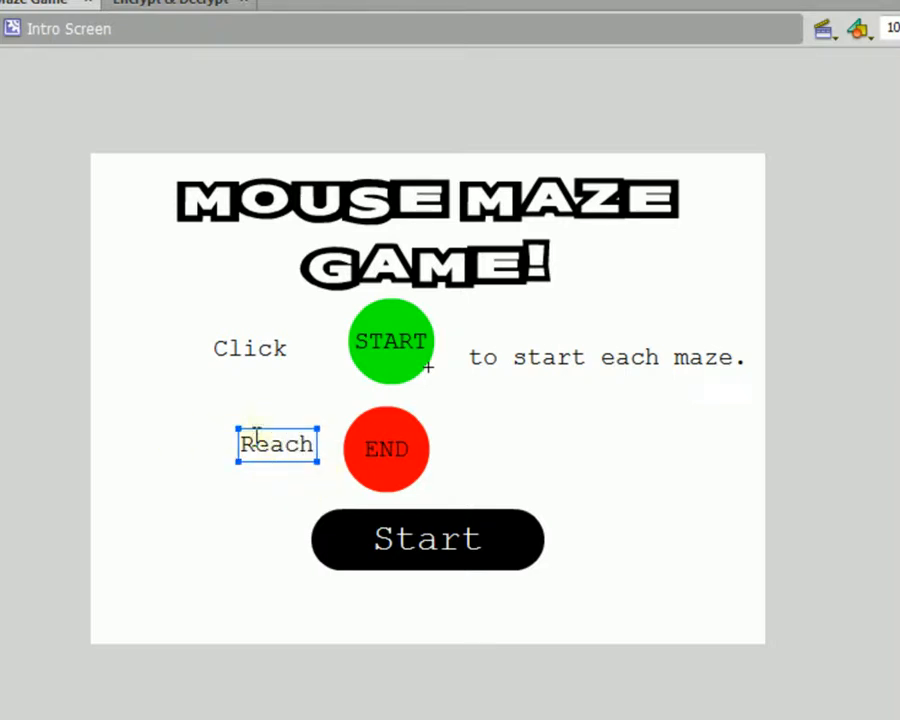
{"action": "left_click", "coordinate": [480, 459]}
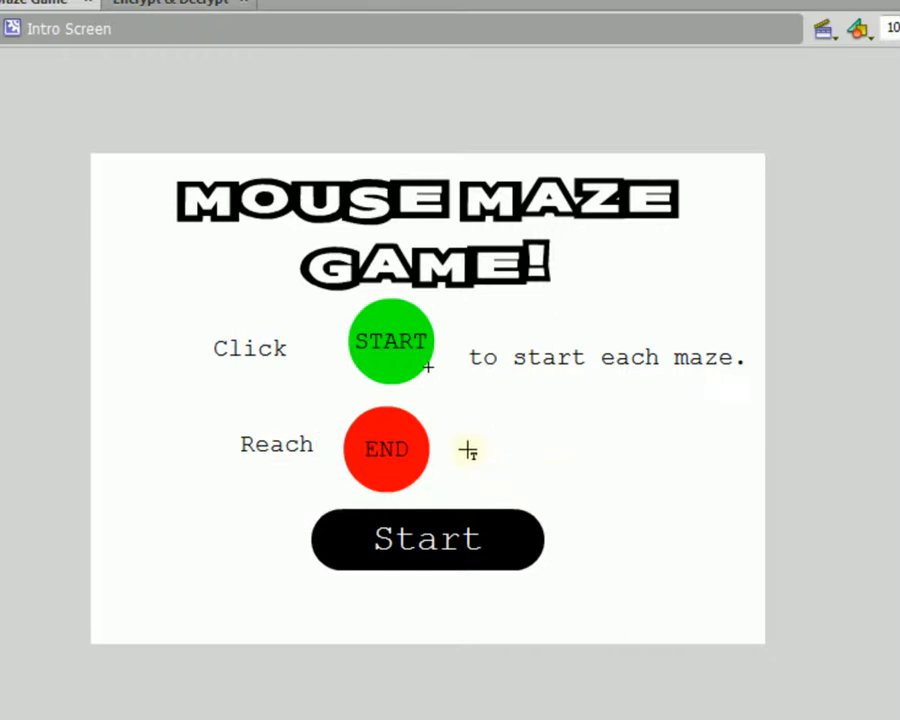
{"action": "left_click", "coordinate": [466, 438]}
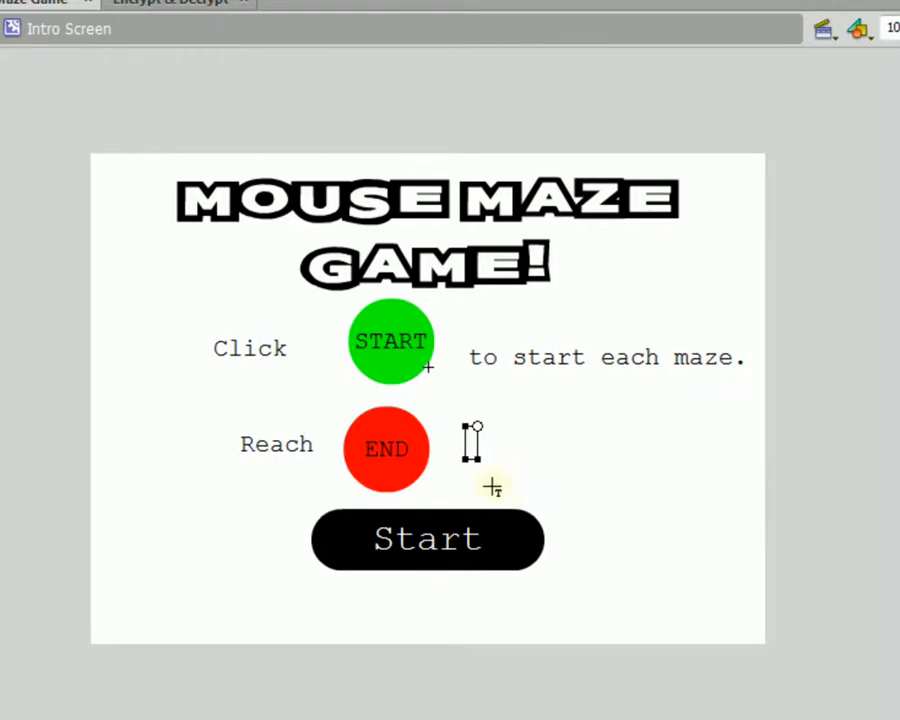
{"action": "type", "text": "to beat"}
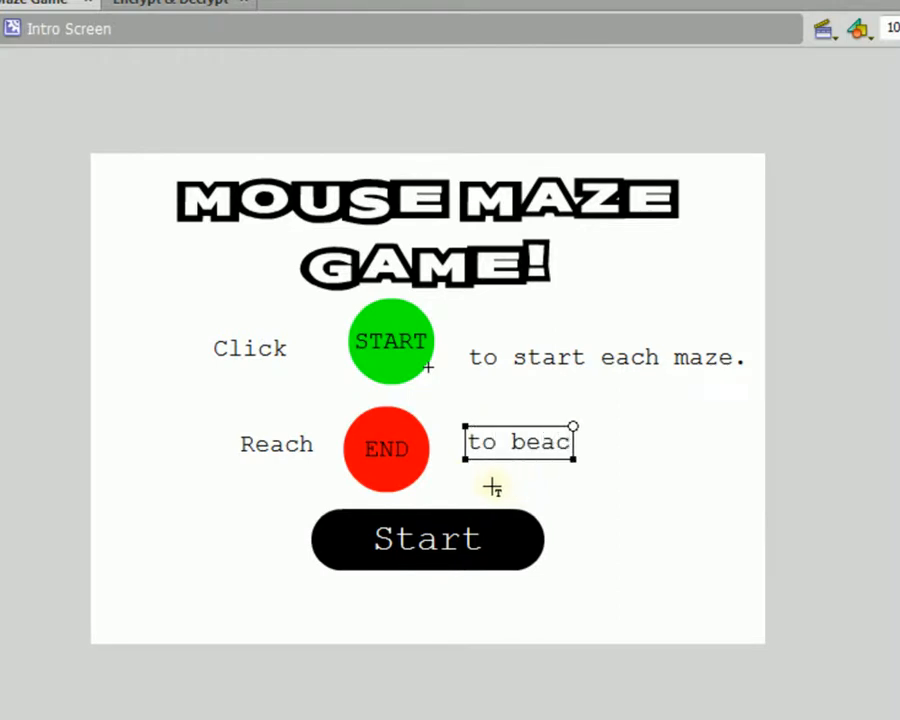
{"action": "type", "text": " each maze."}
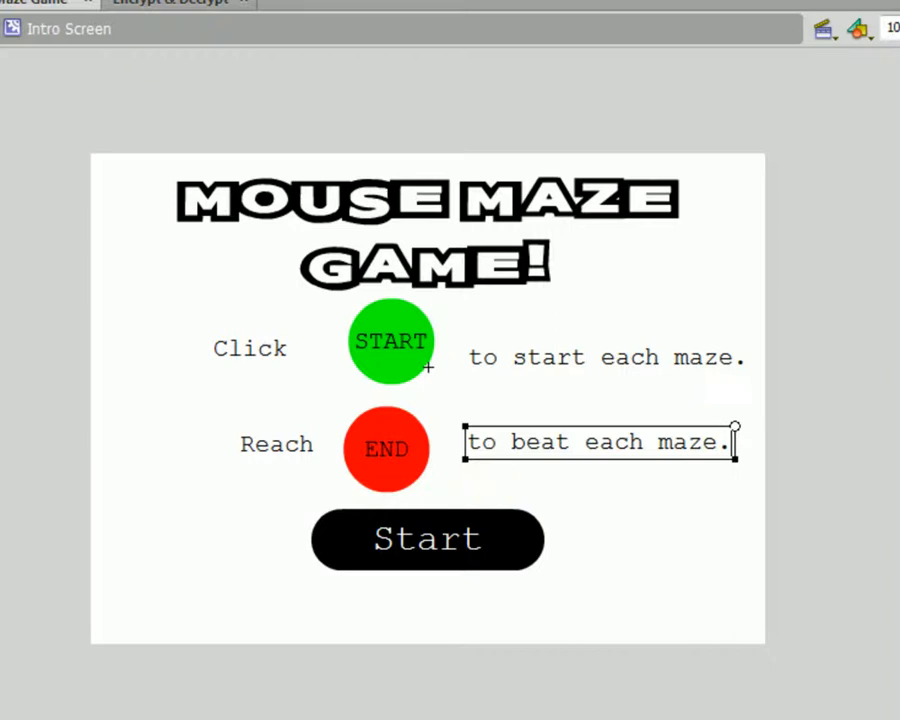
{"action": "key", "text": "Escape"}
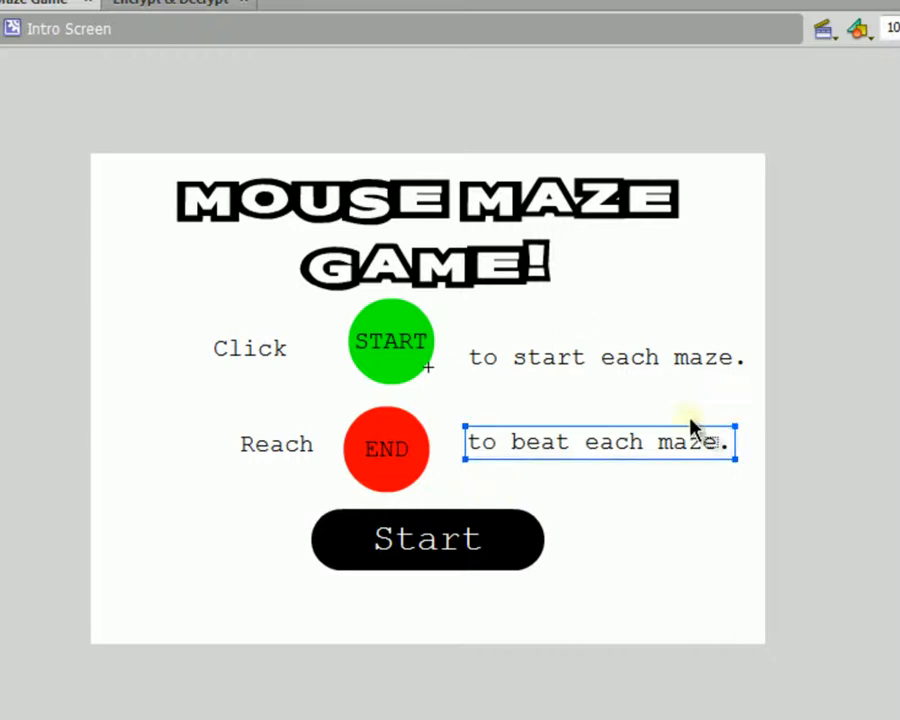
{"action": "left_click", "coordinate": [780, 460]}
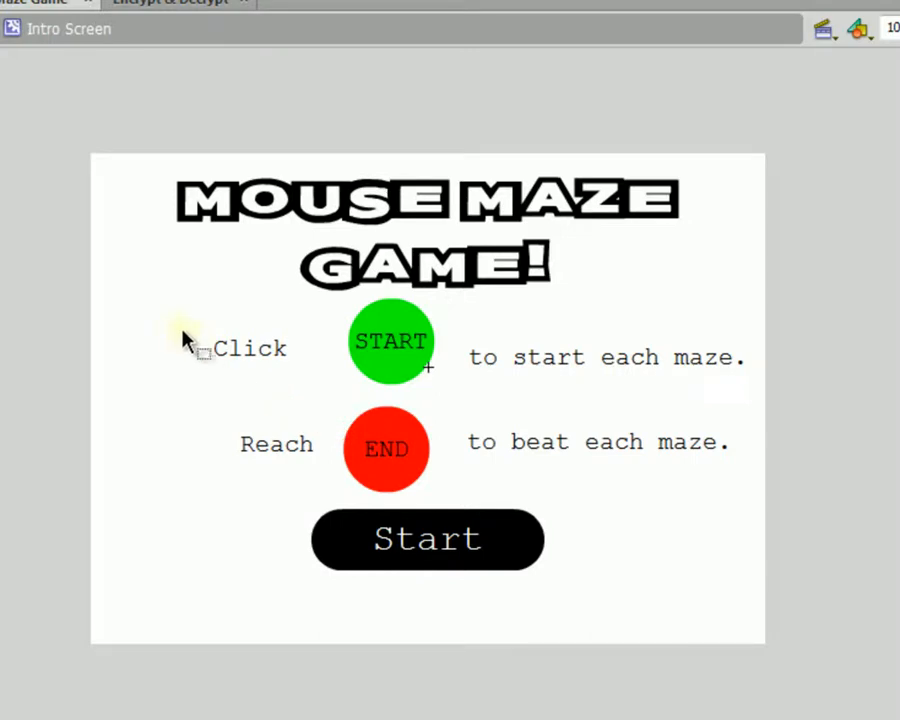
Step: Centre-align Click/Reach and START/END horizontally, and left-align the two sentences
{"action": "left_click_drag", "start_coordinate": [162, 322], "coordinate": [320, 500]}
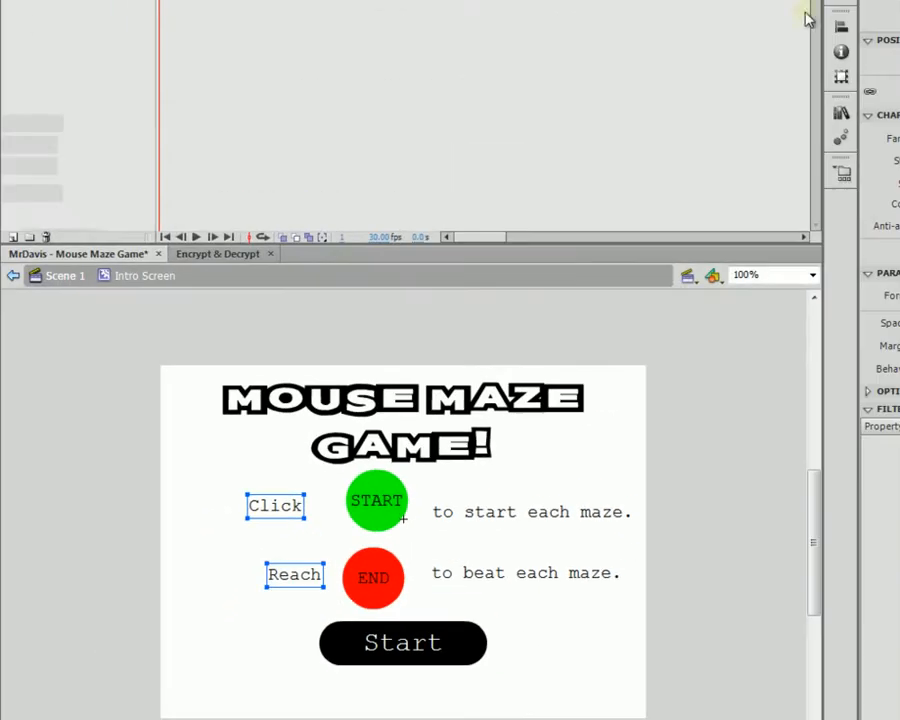
{"action": "left_click", "coordinate": [841, 26]}
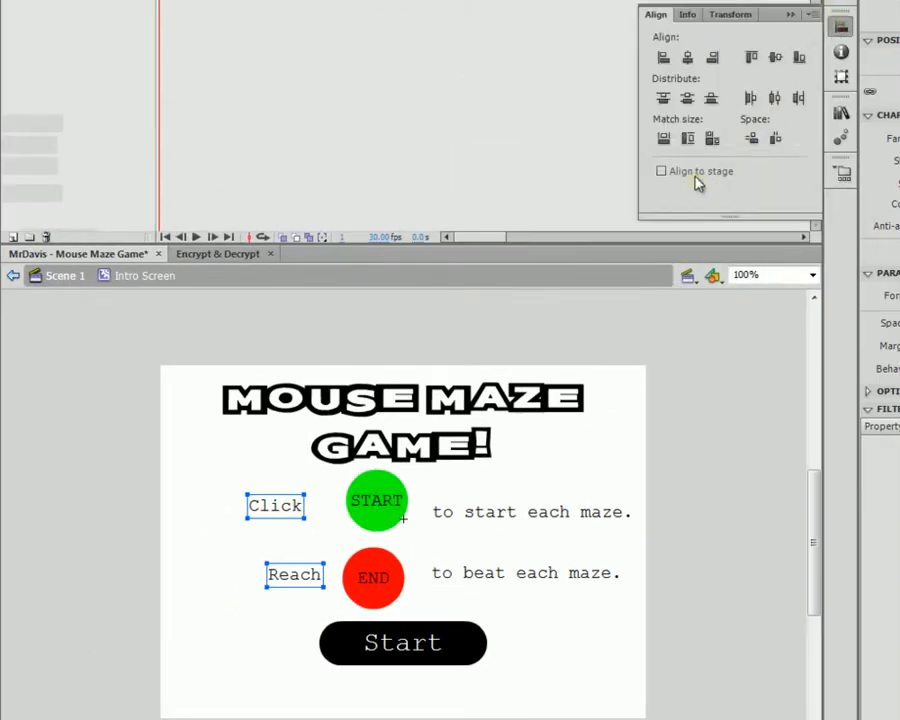
{"action": "left_click", "coordinate": [690, 60]}
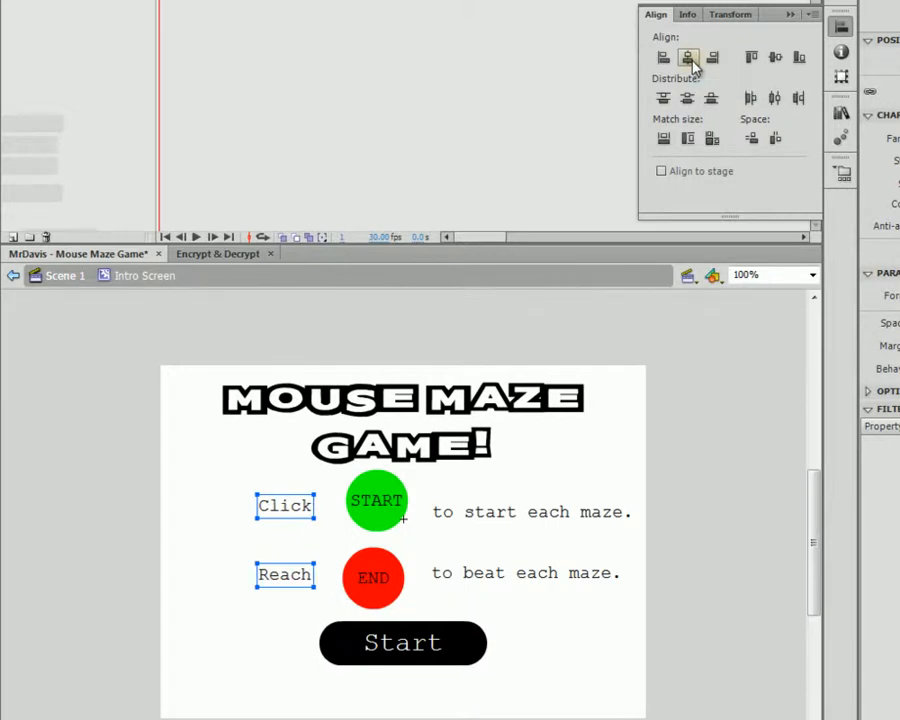
{"action": "left_click", "coordinate": [660, 601]}
{"action": "left_click_drag", "start_coordinate": [414, 486], "coordinate": [372, 592]}
{"action": "left_click", "coordinate": [843, 27]}
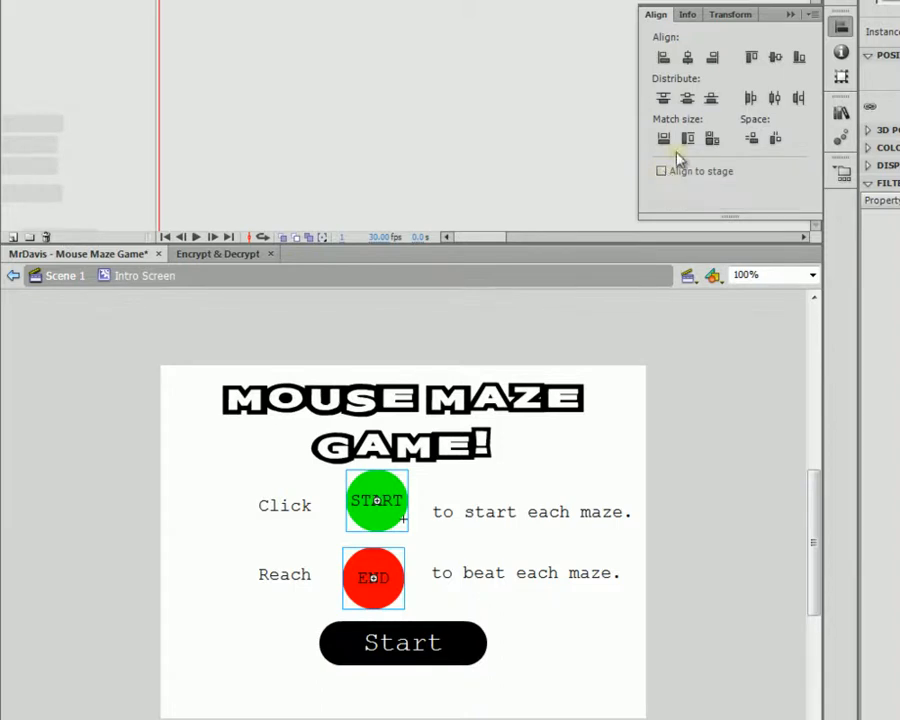
{"action": "left_click", "coordinate": [688, 58]}
{"action": "left_click", "coordinate": [752, 448]}
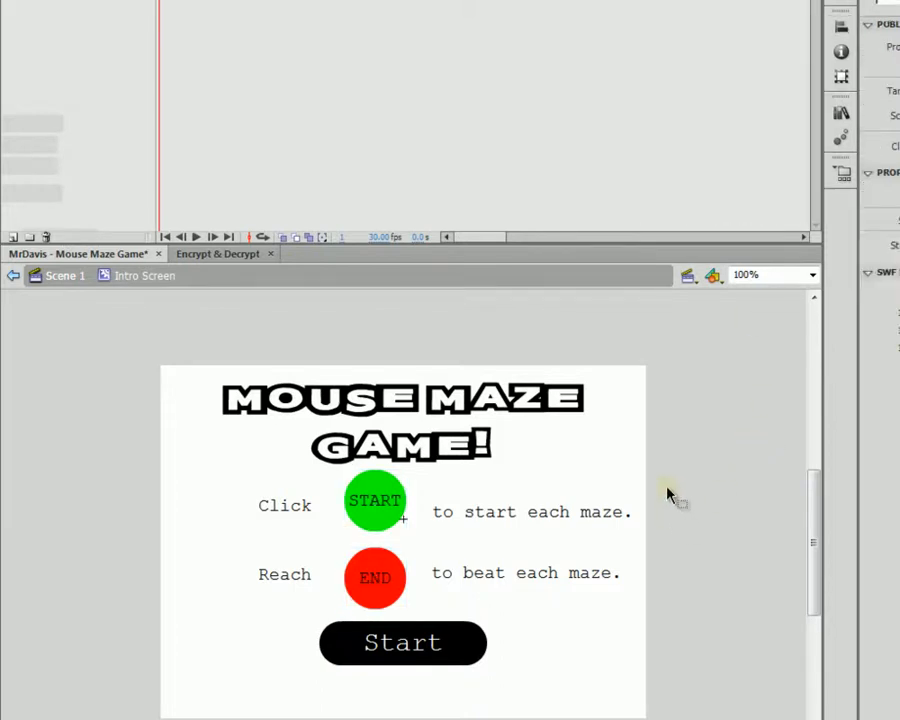
{"action": "left_click_drag", "start_coordinate": [672, 490], "coordinate": [556, 606]}
{"action": "left_click", "coordinate": [839, 28]}
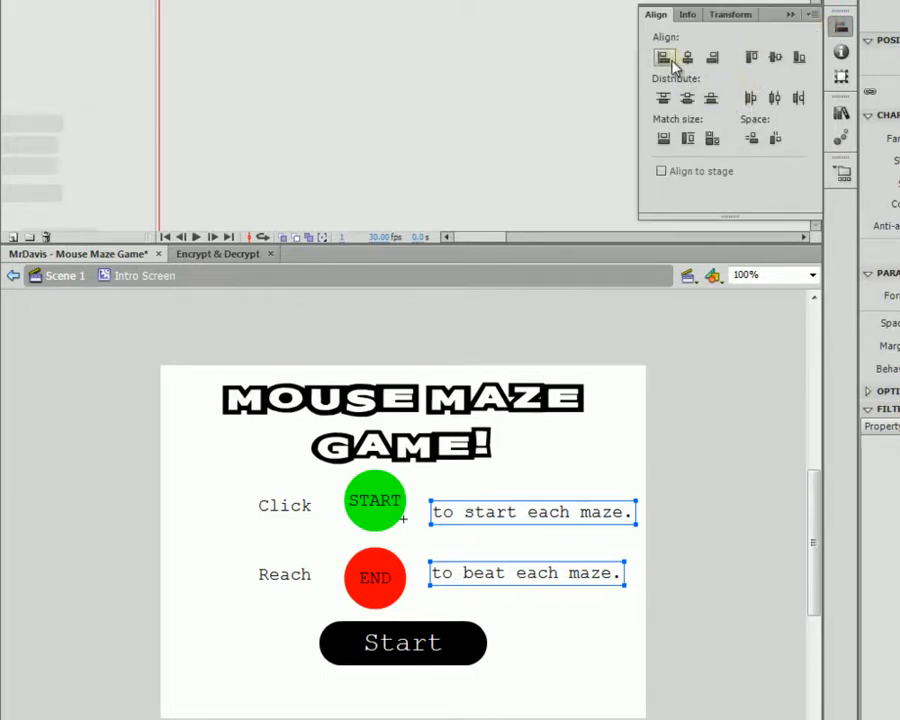
{"action": "left_click", "coordinate": [664, 58]}
{"action": "left_click", "coordinate": [775, 505]}
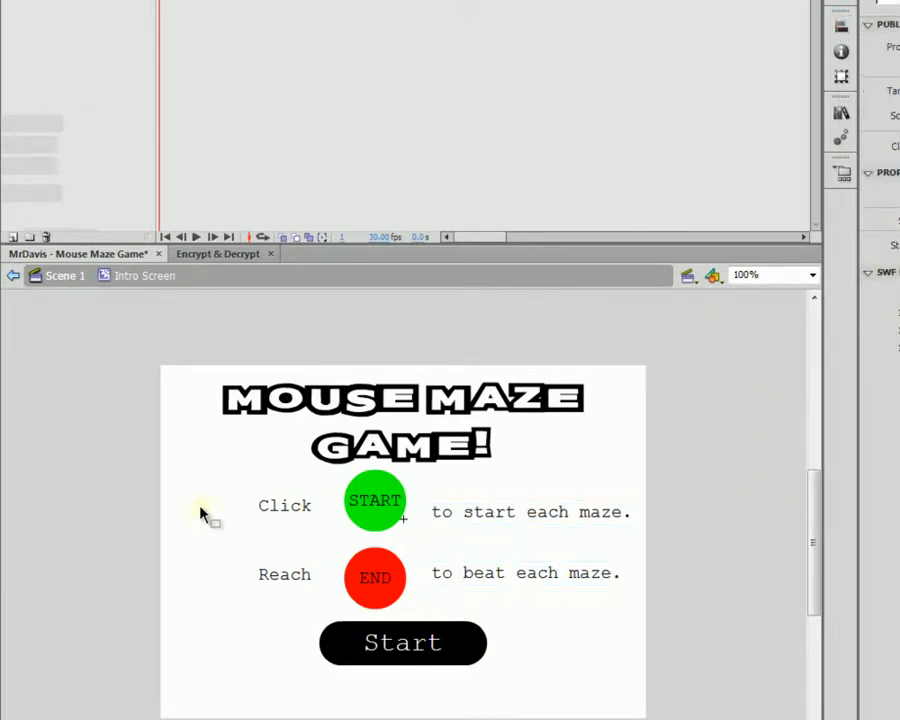
Step: Vertically centre the items in the top row and in the bottom row
{"action": "left_click_drag", "start_coordinate": [214, 486], "coordinate": [651, 541]}
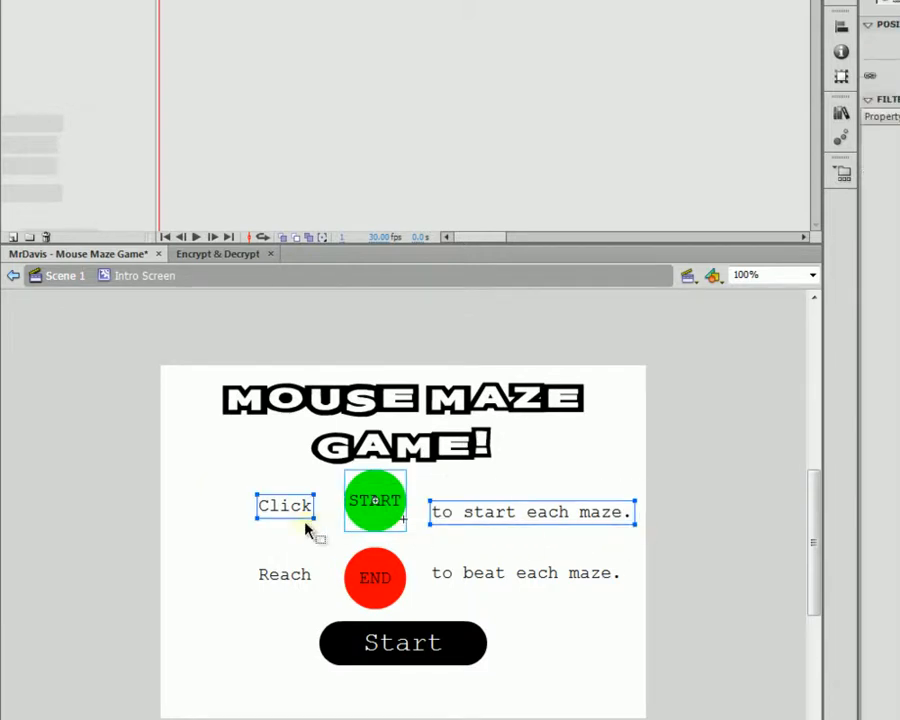
{"action": "left_click", "coordinate": [841, 27]}
{"action": "left_click", "coordinate": [776, 59]}
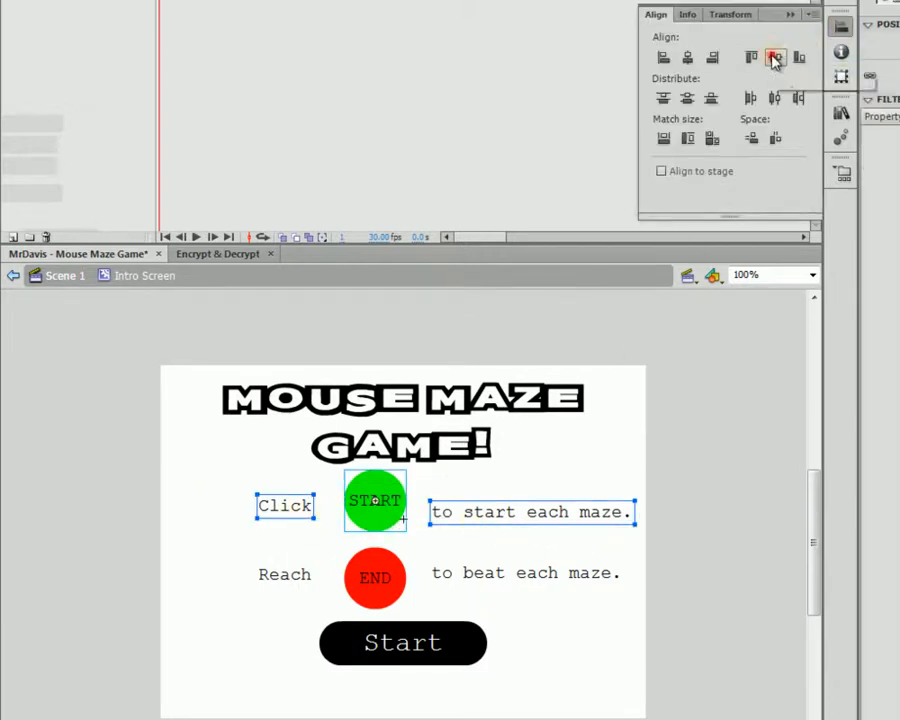
{"action": "left_click", "coordinate": [705, 550]}
{"action": "left_click_drag", "start_coordinate": [705, 550], "coordinate": [237, 590]}
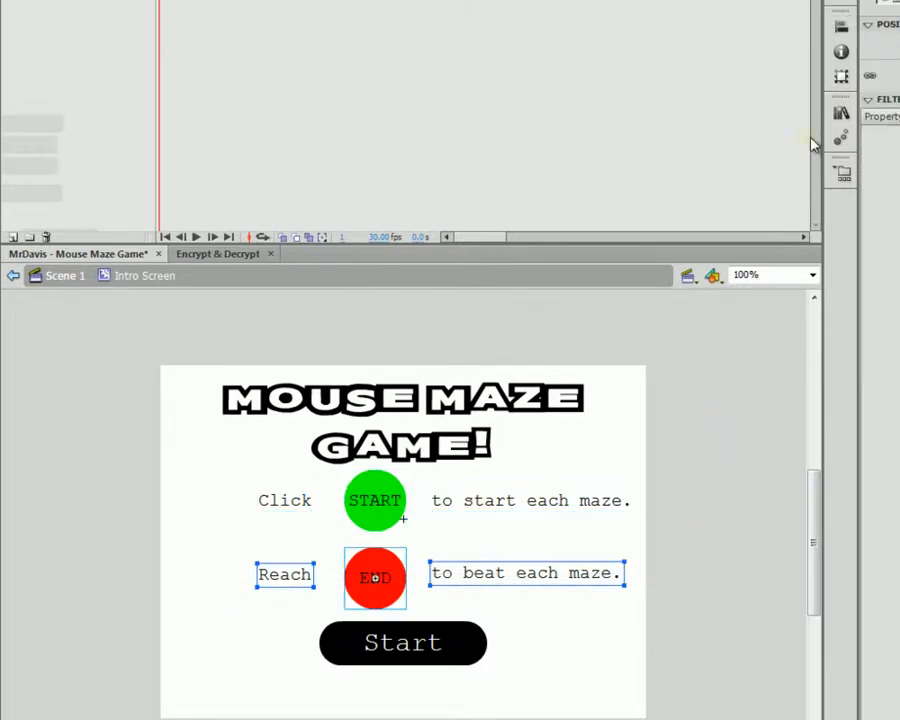
{"action": "left_click", "coordinate": [843, 27]}
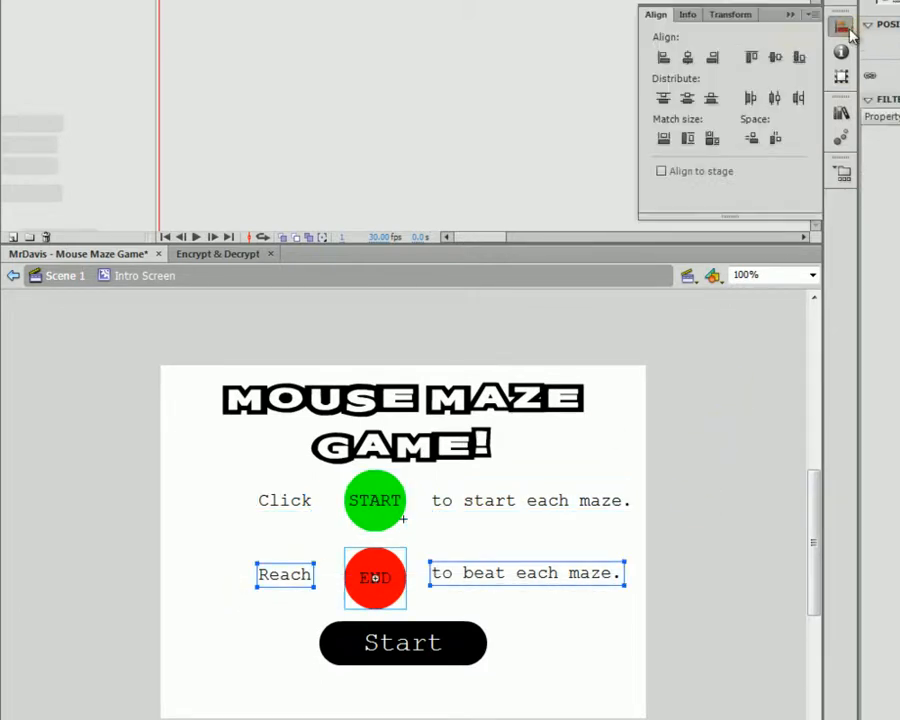
{"action": "left_click", "coordinate": [787, 57]}
{"action": "left_click", "coordinate": [765, 512]}
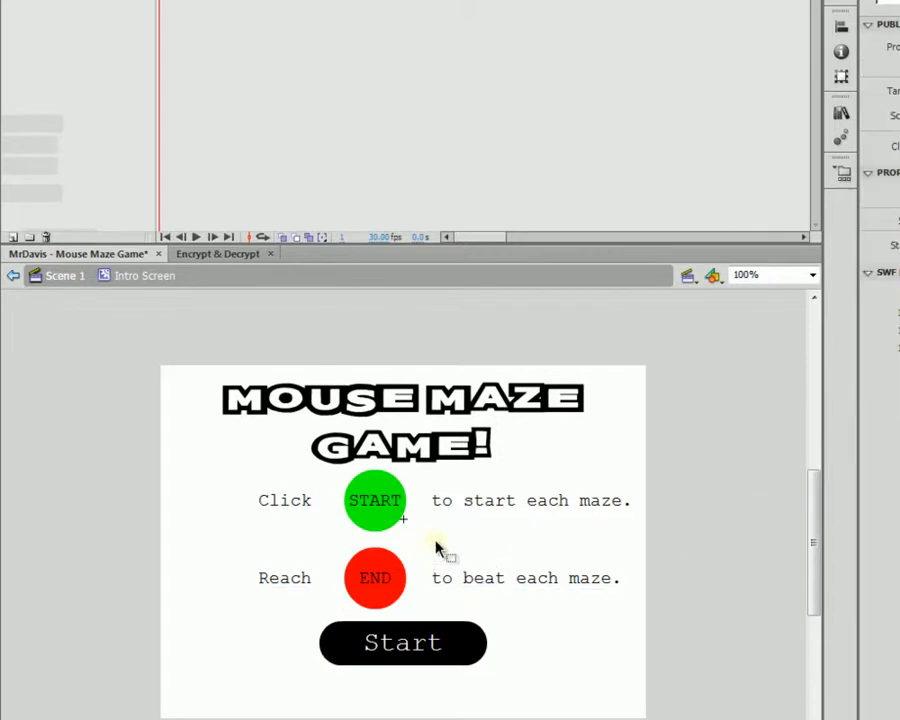
Step: Try centring the top row on the stage, undo it, then convert the top row with F8
{"action": "left_click_drag", "start_coordinate": [233, 482], "coordinate": [632, 518]}
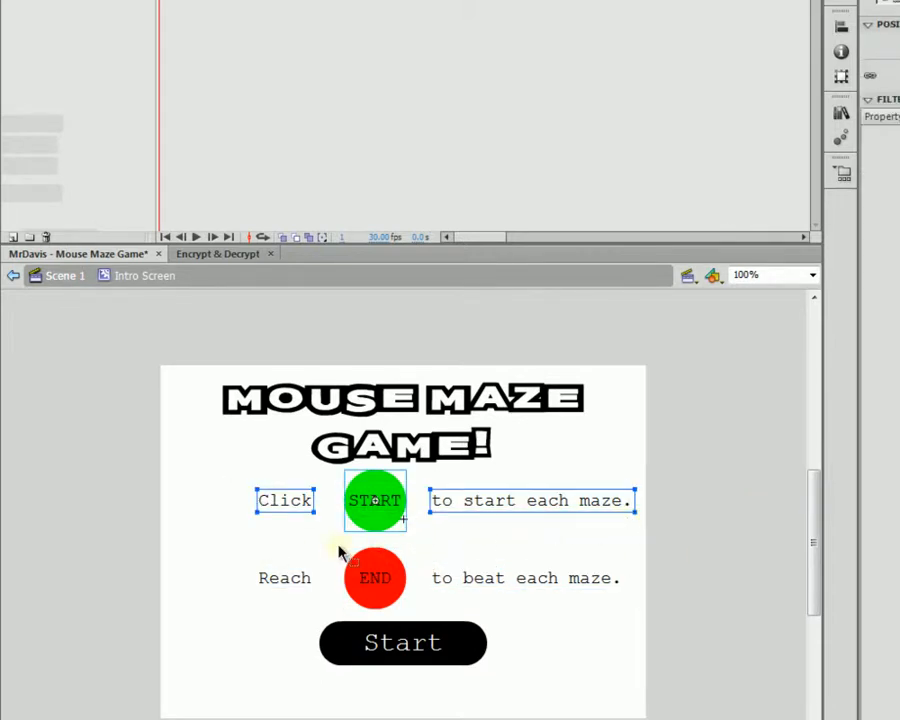
{"action": "left_click", "coordinate": [840, 27]}
{"action": "left_click", "coordinate": [659, 171]}
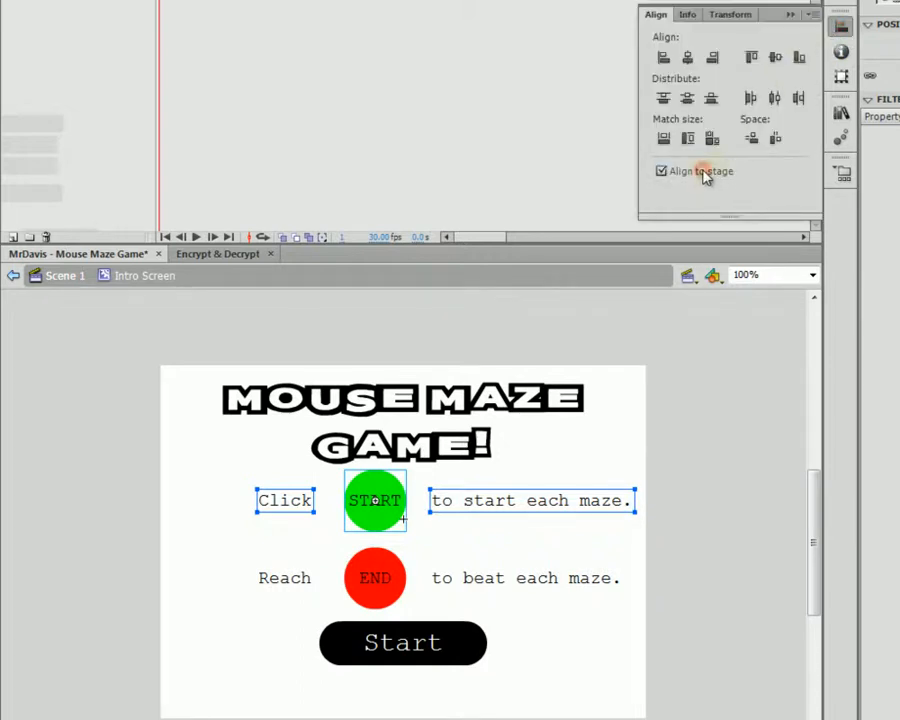
{"action": "left_click", "coordinate": [692, 58]}
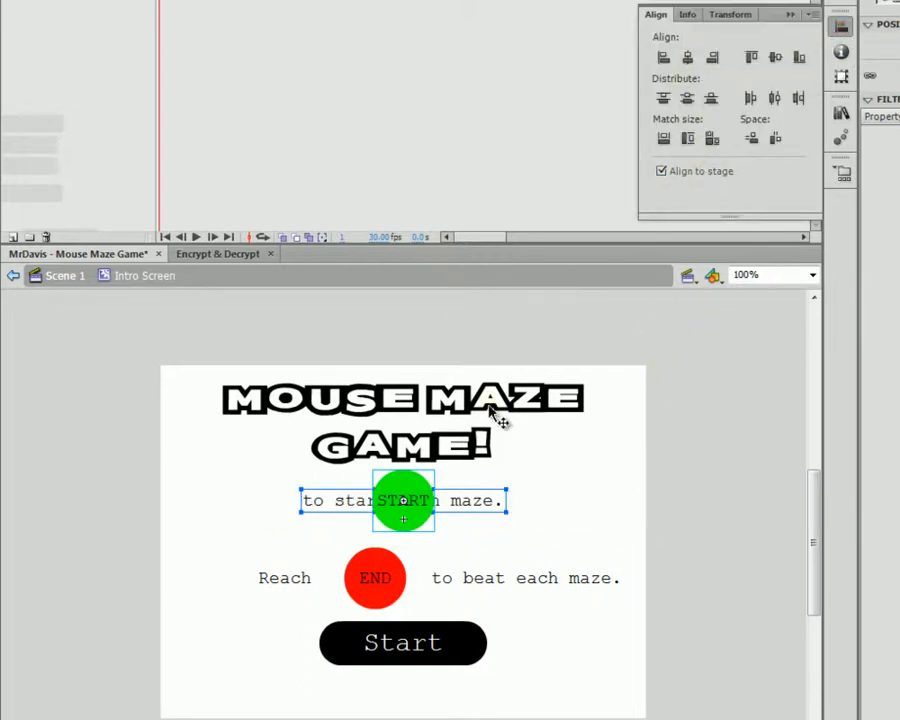
{"action": "key", "text": "ctrl+z"}
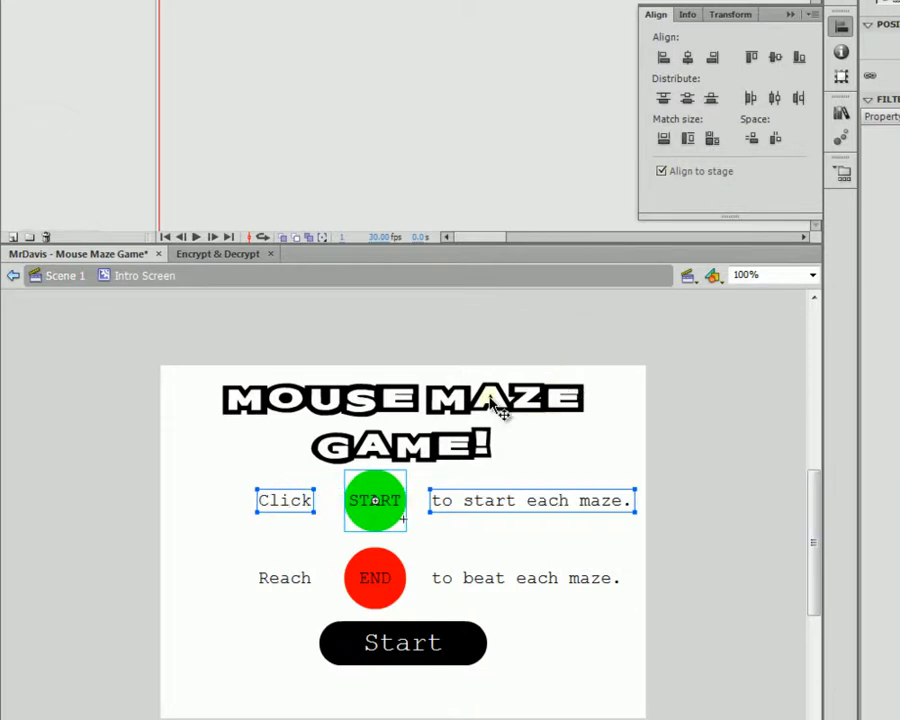
{"action": "left_click", "coordinate": [325, 537]}
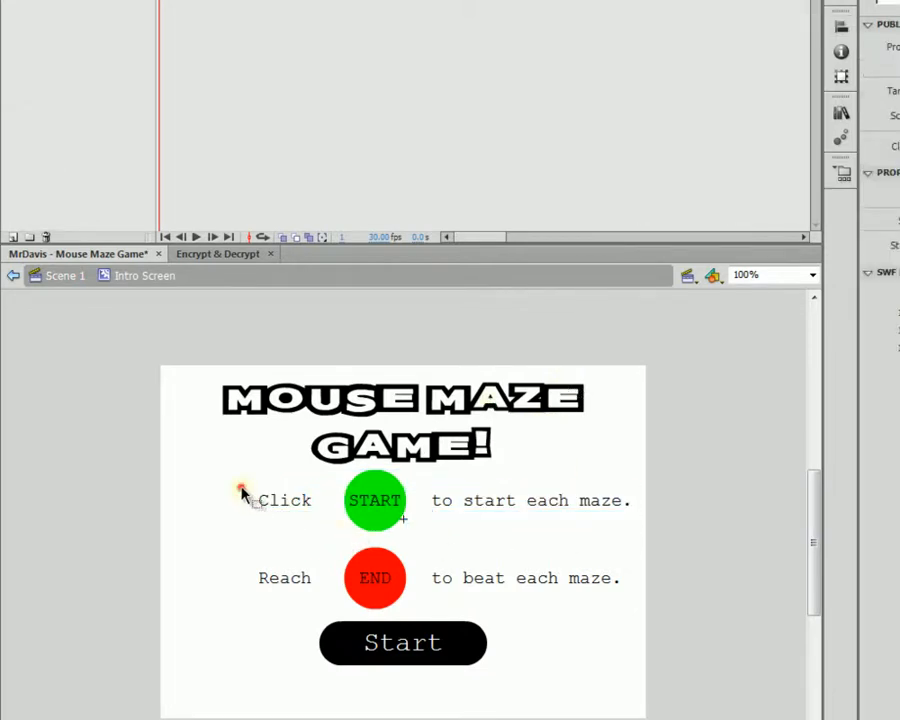
{"action": "left_click_drag", "start_coordinate": [241, 490], "coordinate": [625, 533]}
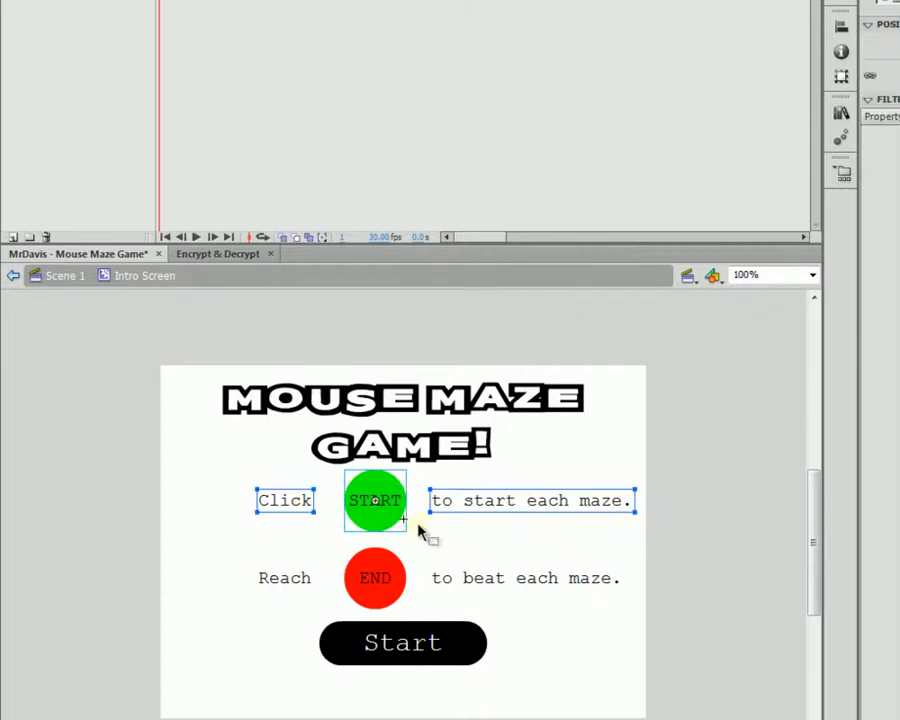
{"action": "key", "text": "F8"}
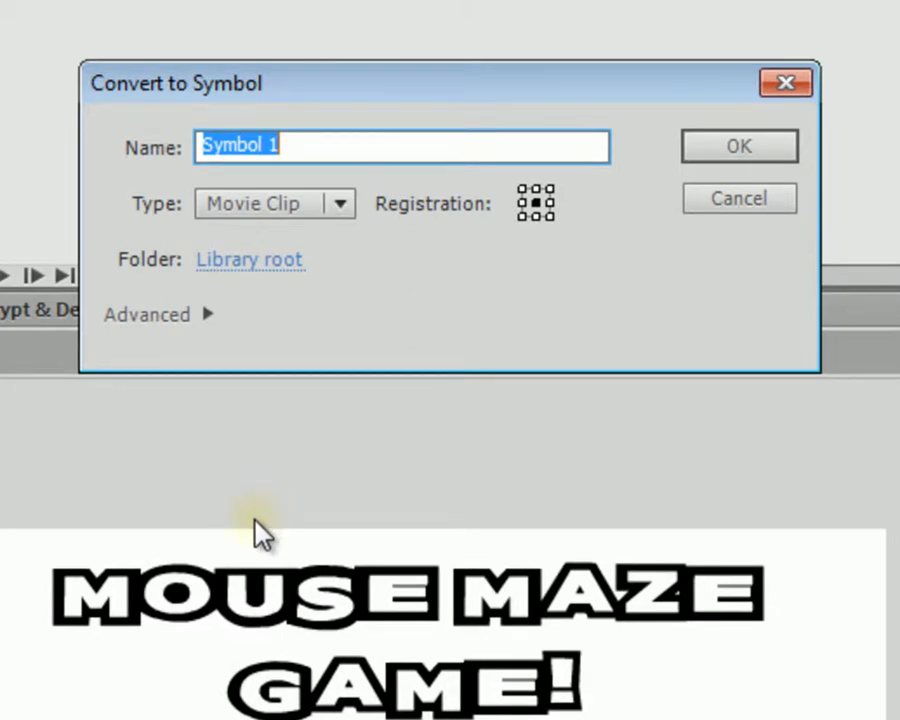
Step: Name the symbol 'Intro Screen Message 1', copy the name, and create the movie clip
{"action": "type", "text": "Intro"}
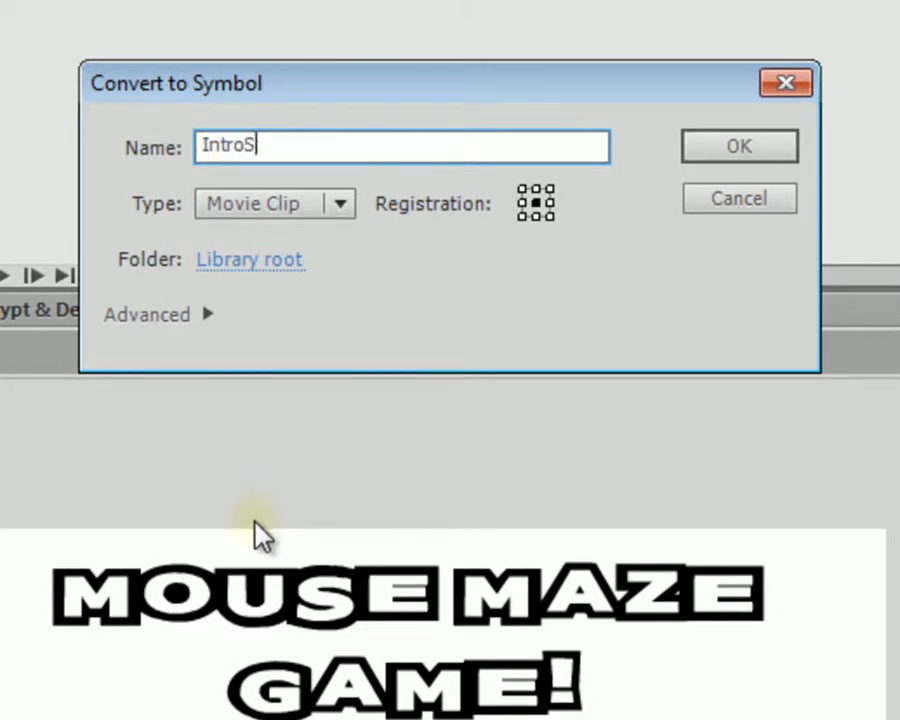
{"action": "type", "text": " Scree"}
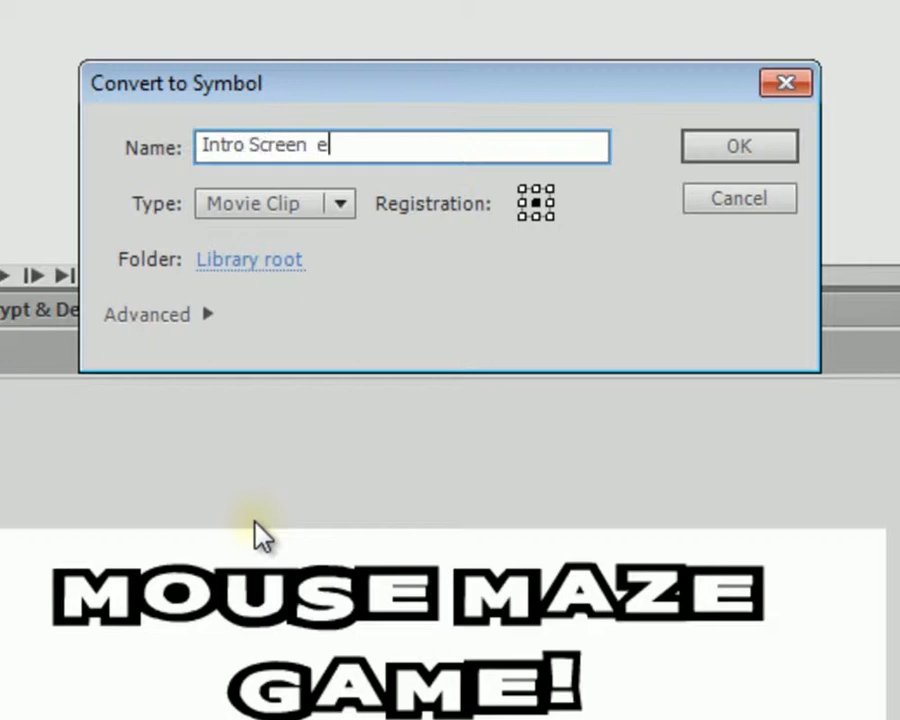
{"action": "type", "text": "n Message"}
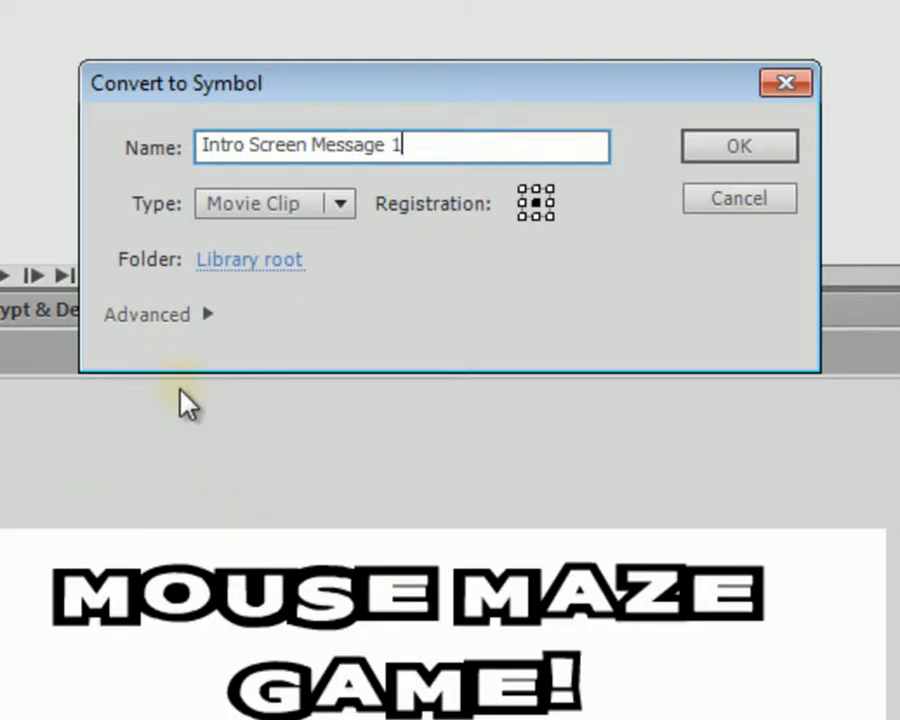
{"action": "left_click_drag", "start_coordinate": [432, 150], "coordinate": [200, 148]}
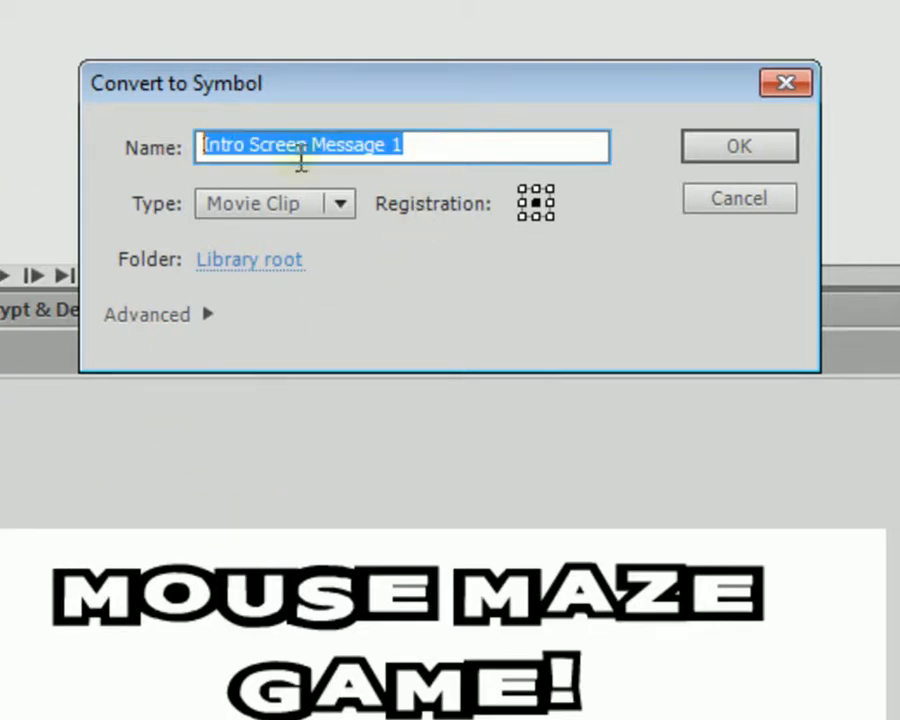
{"action": "right_click", "coordinate": [333, 155]}
{"action": "left_click", "coordinate": [420, 266]}
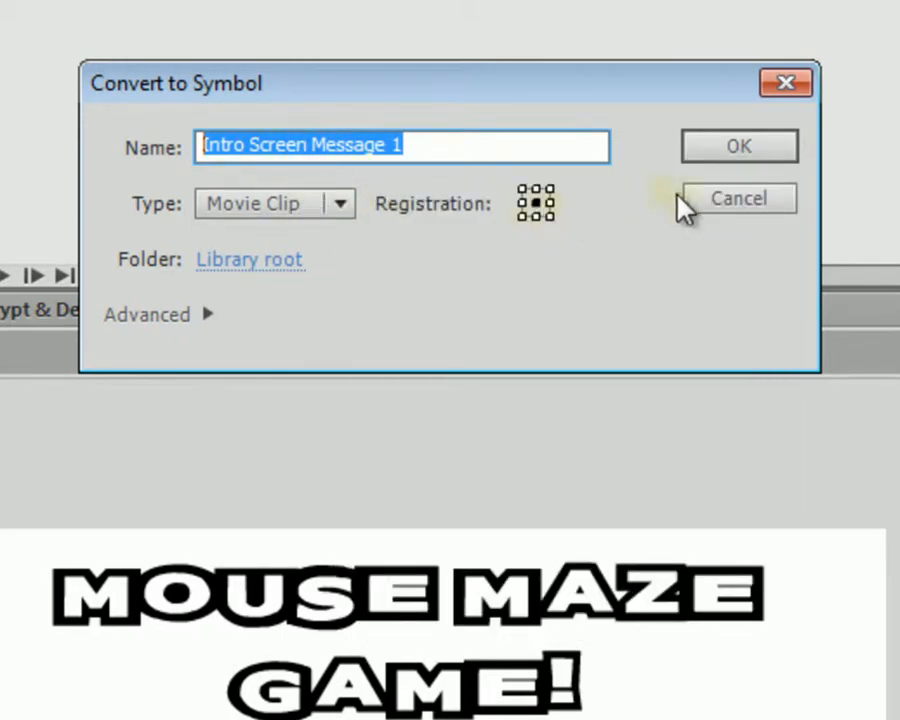
{"action": "left_click", "coordinate": [716, 147]}
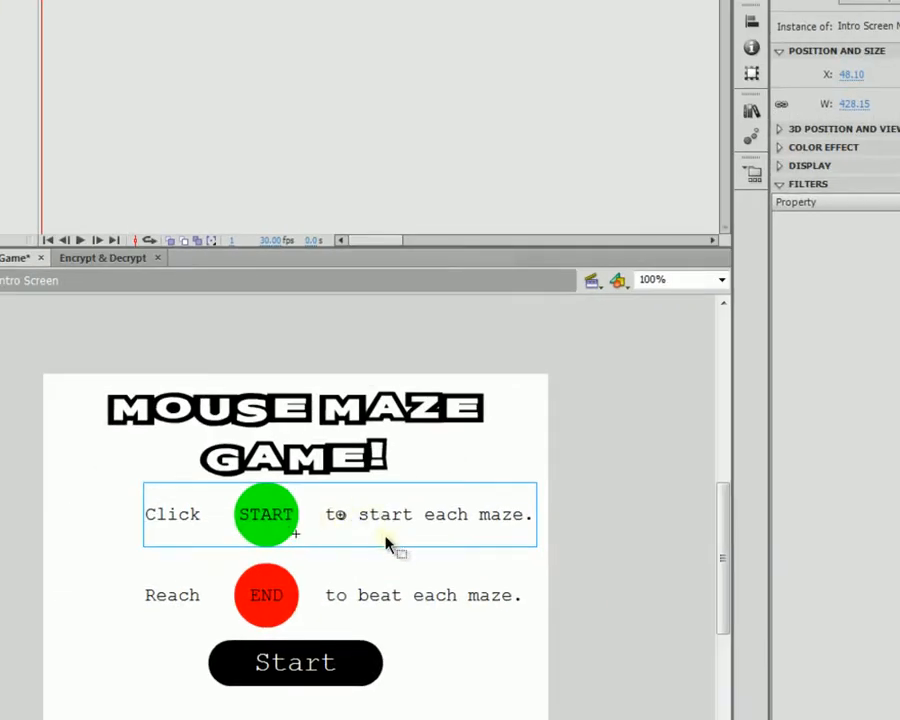
Step: Centre Intro Screen Message 1 horizontally on the stage and select the bottom row
{"action": "left_click", "coordinate": [417, 560]}
{"action": "left_click", "coordinate": [376, 521]}
{"action": "left_click", "coordinate": [752, 21]}
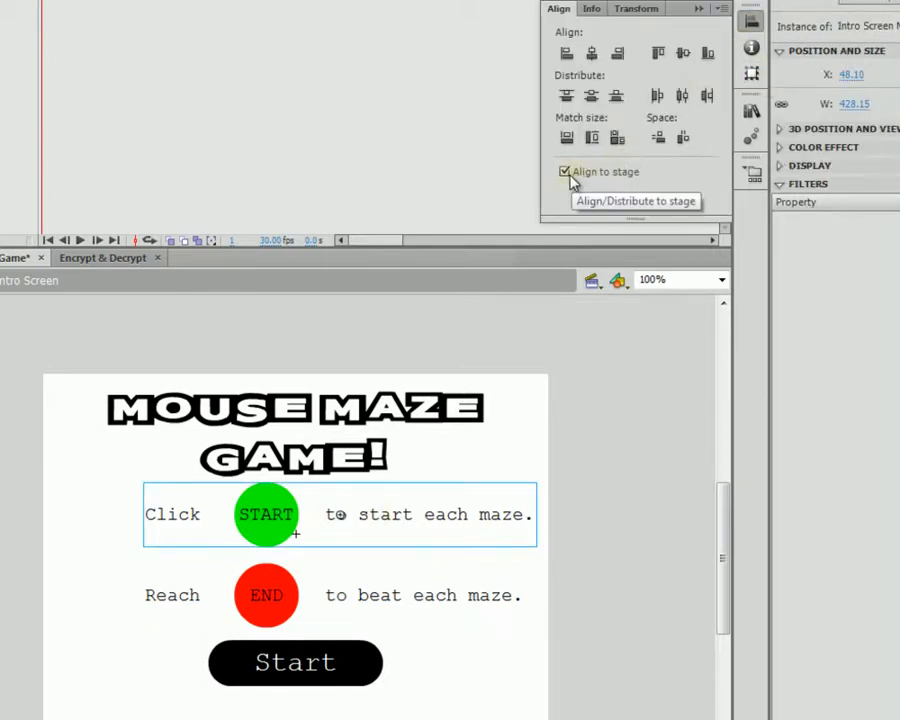
{"action": "left_click", "coordinate": [592, 53]}
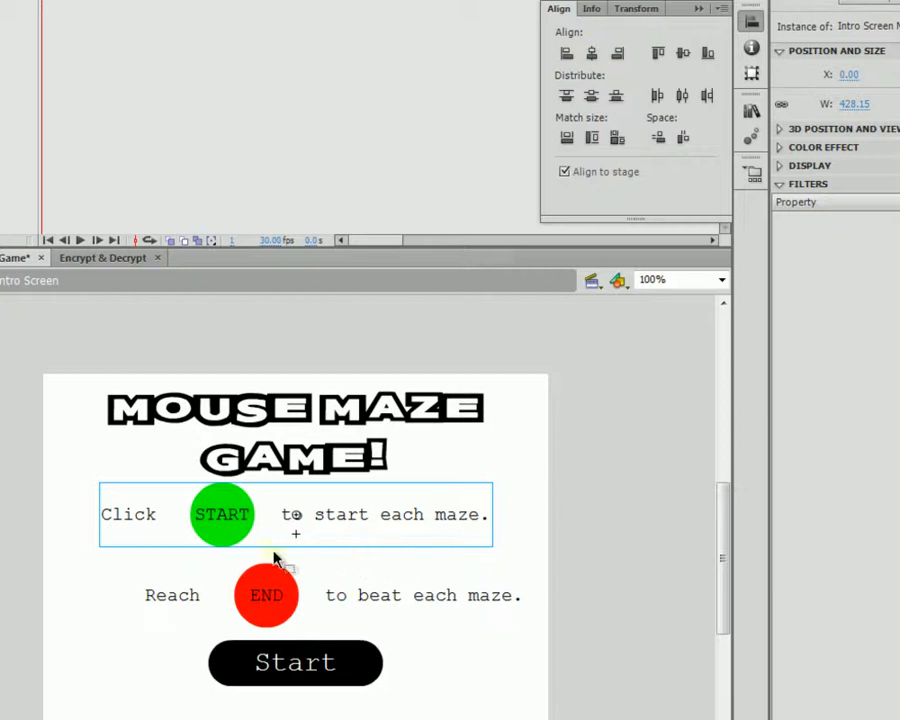
{"action": "left_click", "coordinate": [563, 582]}
{"action": "left_click_drag", "start_coordinate": [559, 575], "coordinate": [110, 627]}
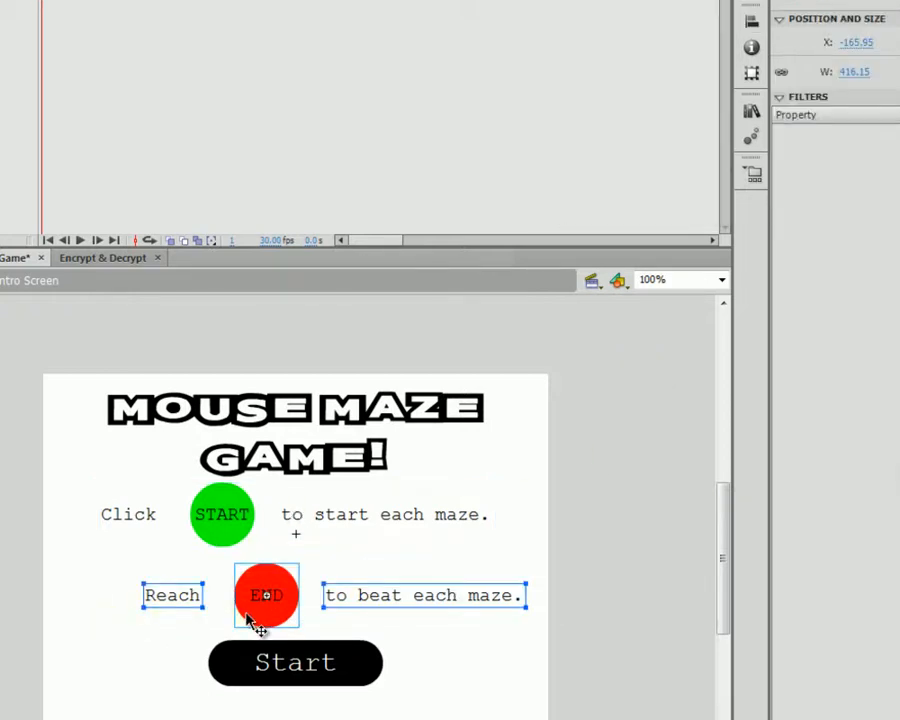
Step: Convert the Reach END row into movie clip 'Intro Screen Message 2' and centre it on stage
{"action": "key", "text": "F8"}
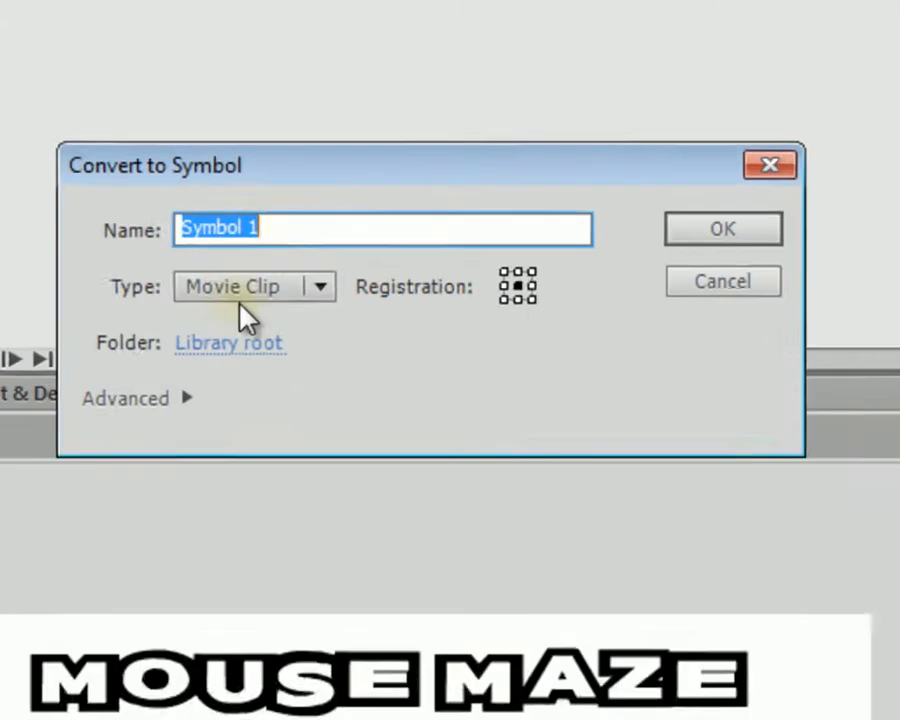
{"action": "type", "text": "Intro Screen Message 1"}
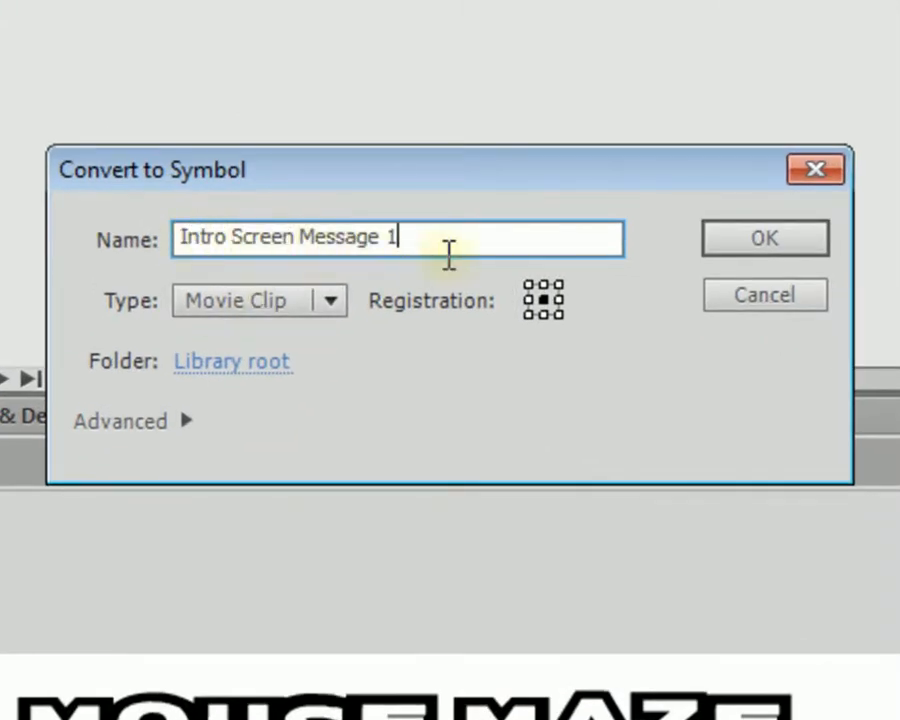
{"action": "left_click_drag", "start_coordinate": [448, 250], "coordinate": [394, 250]}
{"action": "type", "text": "2"}
{"action": "left_click", "coordinate": [797, 234]}
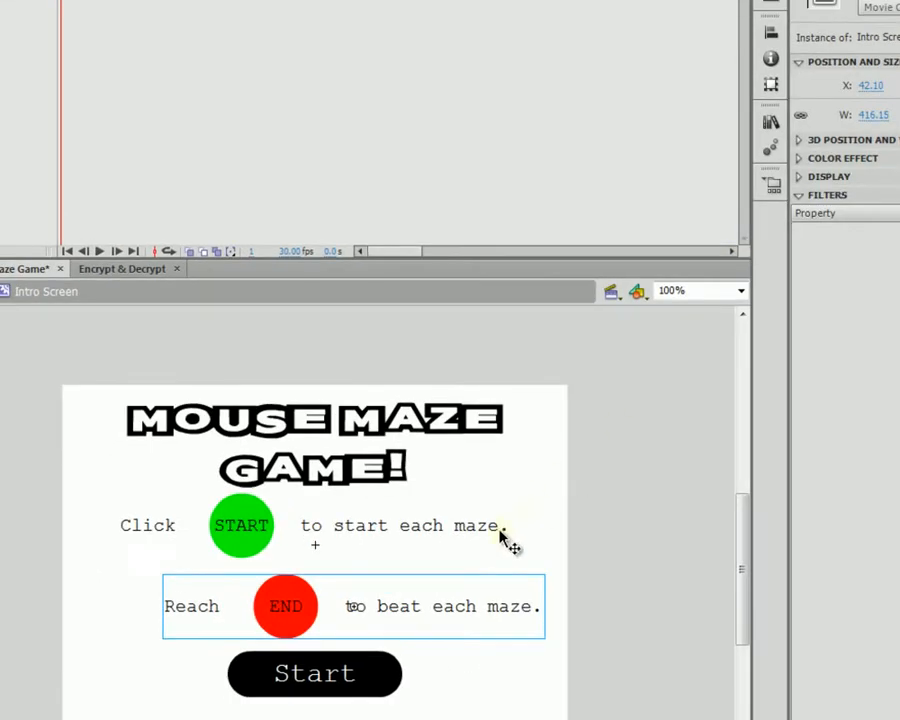
{"action": "left_click", "coordinate": [772, 34]}
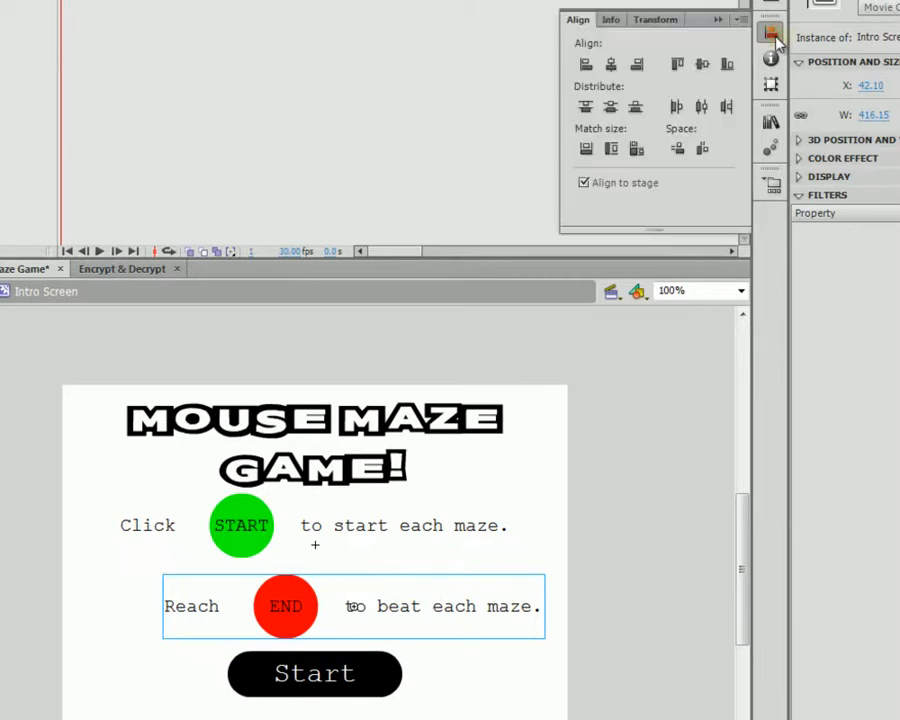
{"action": "left_click", "coordinate": [613, 65]}
{"action": "left_click", "coordinate": [601, 447]}
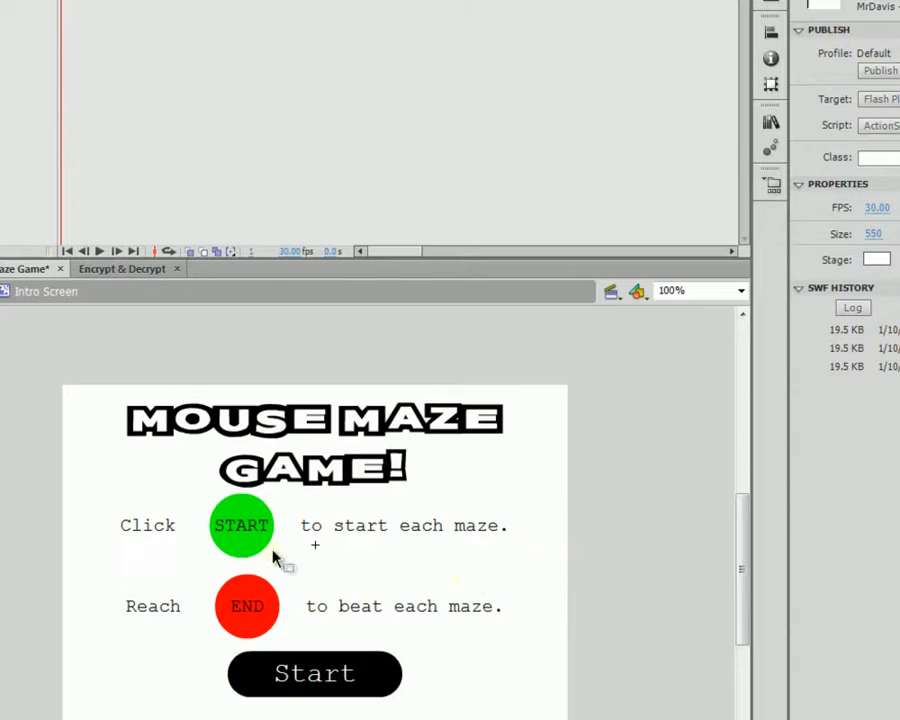
Step: Align both message rows by their left edges, then select them with the Start button
{"action": "left_click_drag", "start_coordinate": [547, 511], "coordinate": [222, 636]}
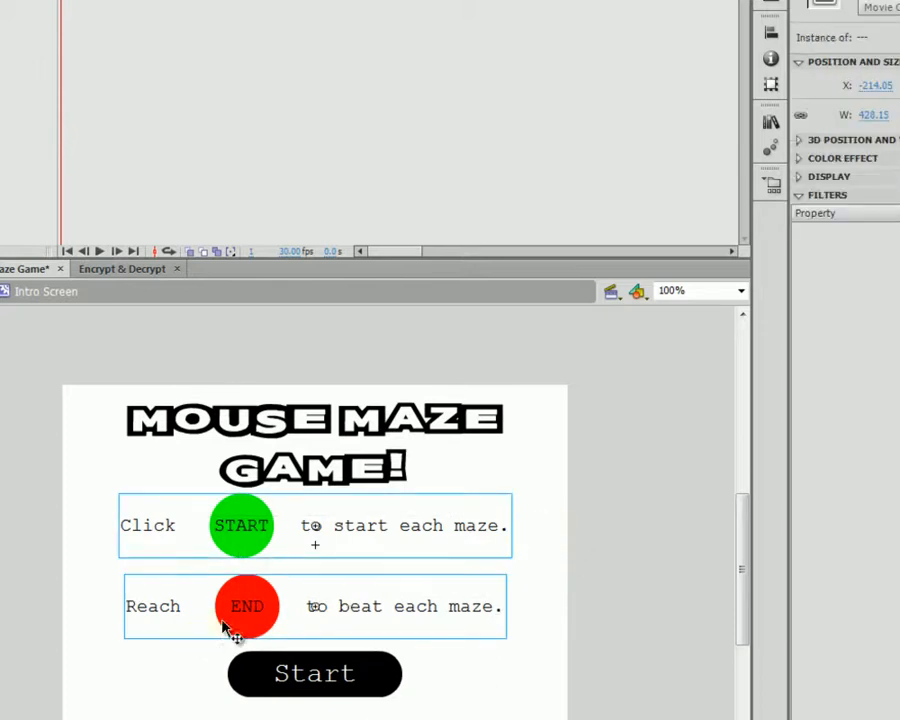
{"action": "left_click", "coordinate": [770, 35]}
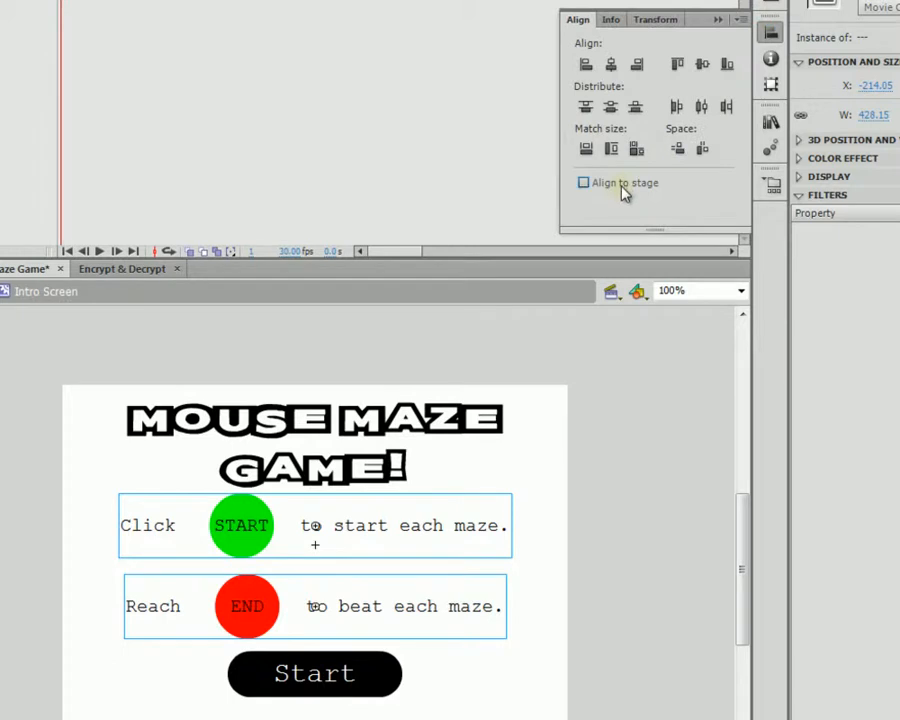
{"action": "left_click", "coordinate": [586, 64]}
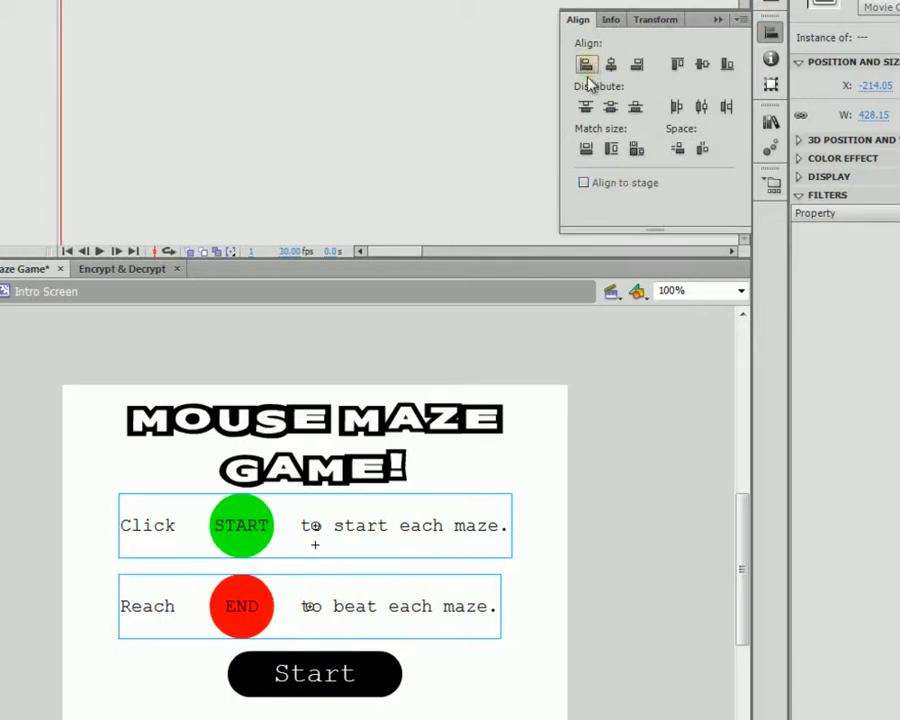
{"action": "left_click", "coordinate": [629, 343]}
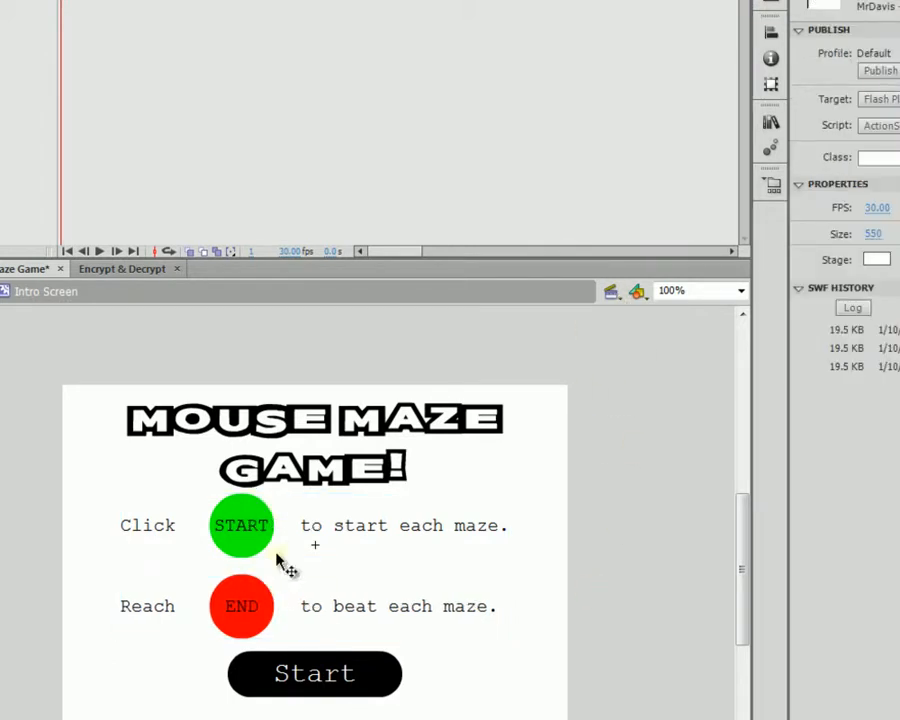
{"action": "left_click", "coordinate": [196, 527]}
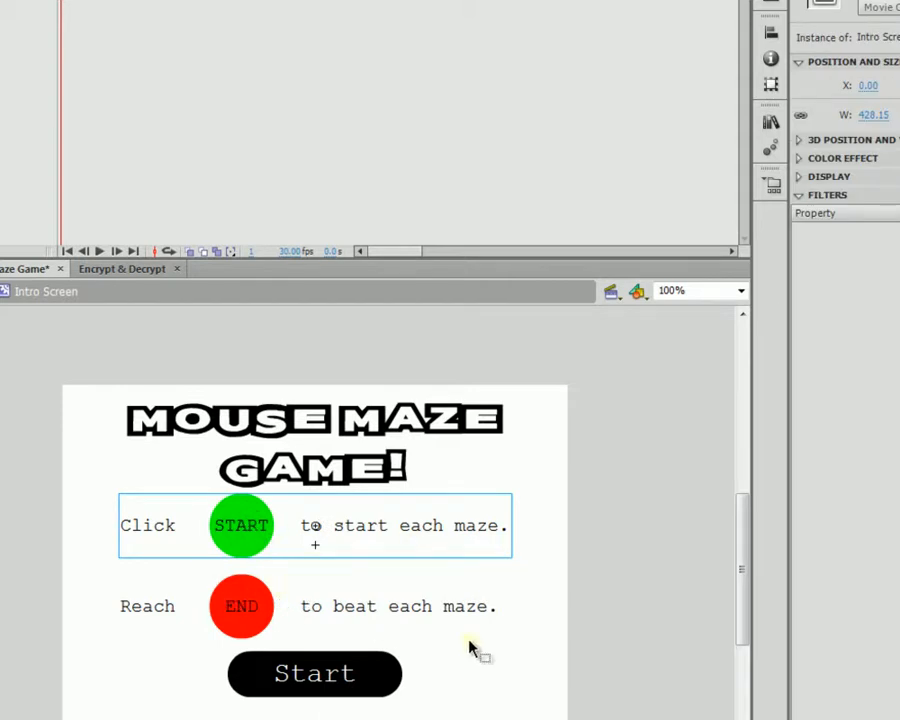
{"action": "left_click", "coordinate": [497, 660]}
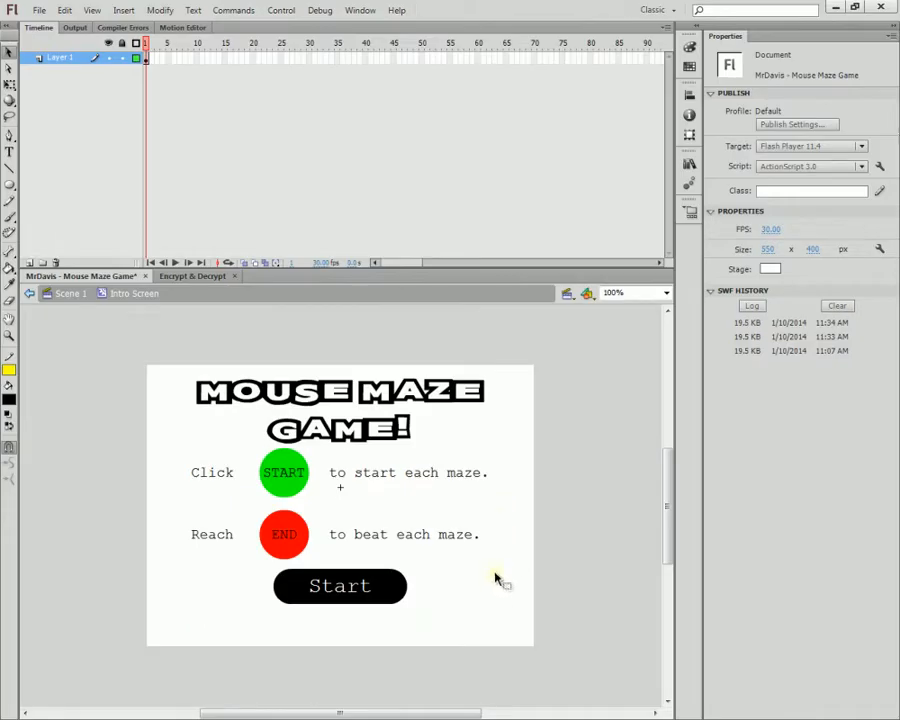
{"action": "left_click_drag", "start_coordinate": [520, 462], "coordinate": [231, 625]}
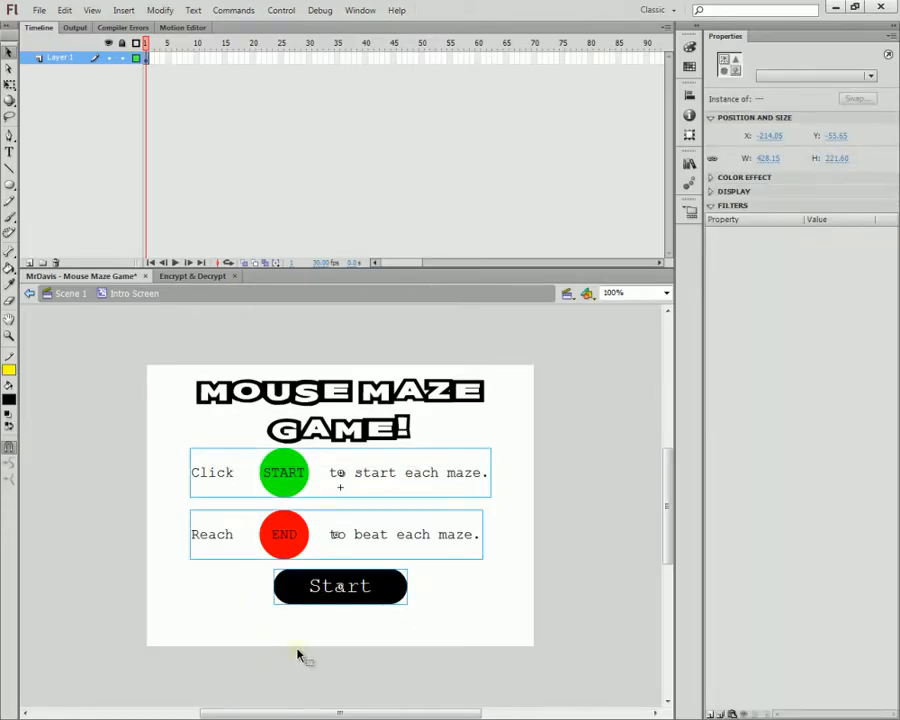
Step: Nudge the Start button and both instruction rows lower, then return to Scene 1
{"action": "key", "text": "Down"}
{"action": "key", "text": "Down"}
{"action": "key", "text": "Down"}
{"action": "key", "text": "Down"}
{"action": "key", "text": "Down"}
{"action": "key", "text": "Down"}
{"action": "key", "text": "Down"}
{"action": "key", "text": "Down"}
{"action": "key", "text": "Down"}
{"action": "key", "text": "Down"}
{"action": "key", "text": "Down"}
{"action": "key", "text": "Down"}
{"action": "key", "text": "Down"}
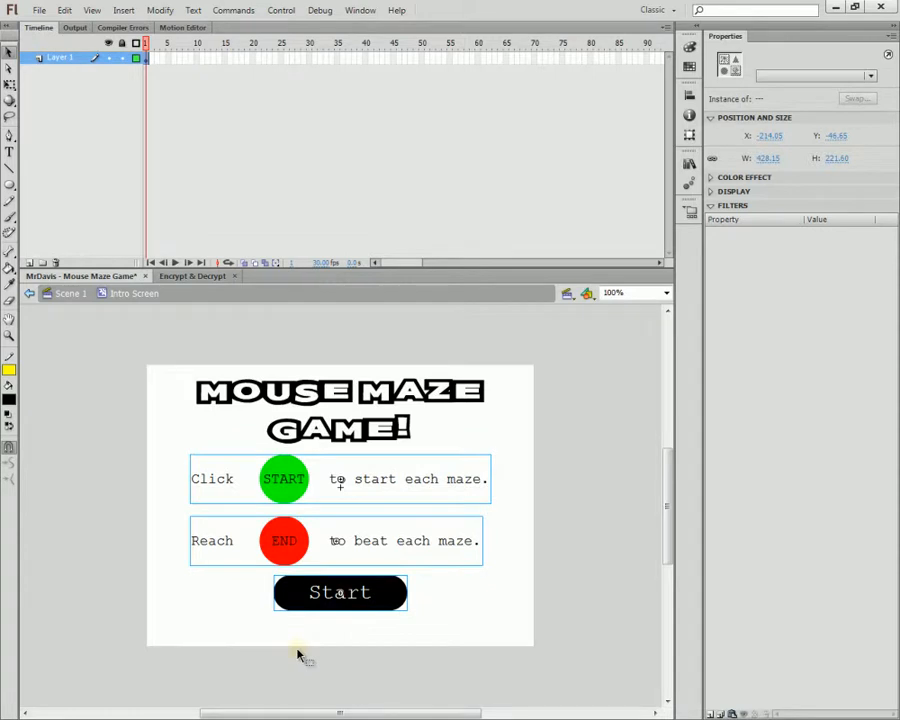
{"action": "left_click", "coordinate": [297, 650]}
{"action": "mouse_move", "coordinate": [344, 610]}
{"action": "left_mouse_down"}
{"action": "mouse_move", "coordinate": [364, 617]}
{"action": "mouse_move", "coordinate": [367, 632]}
{"action": "mouse_move", "coordinate": [371, 623]}
{"action": "left_mouse_up"}
{"action": "left_click", "coordinate": [469, 598]}
{"action": "mouse_move", "coordinate": [522, 470]}
{"action": "left_mouse_down"}
{"action": "mouse_move", "coordinate": [387, 541]}
{"action": "mouse_move", "coordinate": [232, 566]}
{"action": "left_mouse_up"}
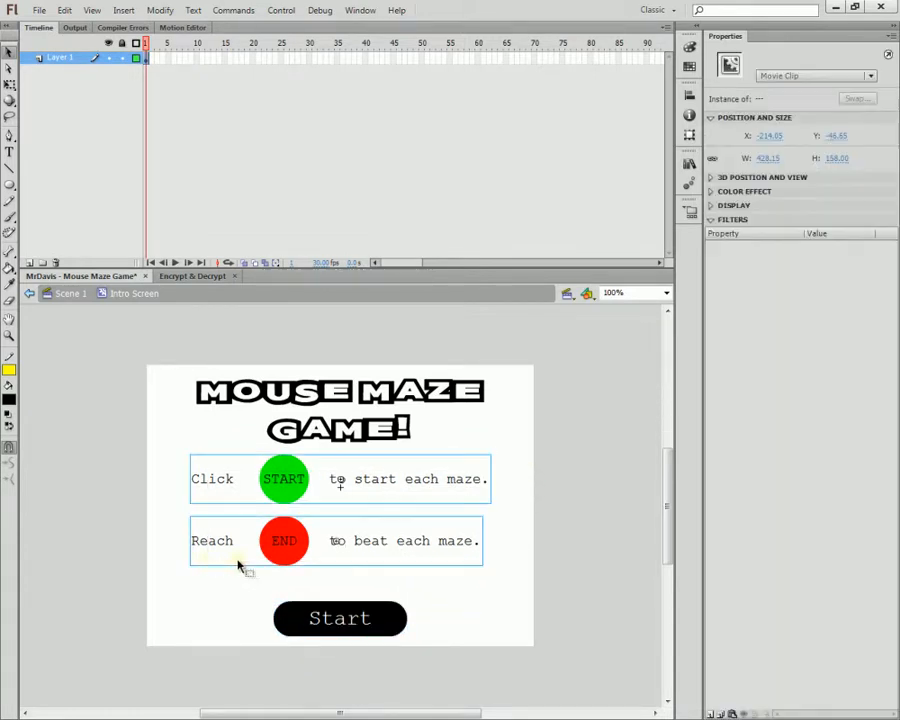
{"action": "left_click_drag", "start_coordinate": [349, 542], "coordinate": [349, 549]}
{"action": "left_click", "coordinate": [515, 567]}
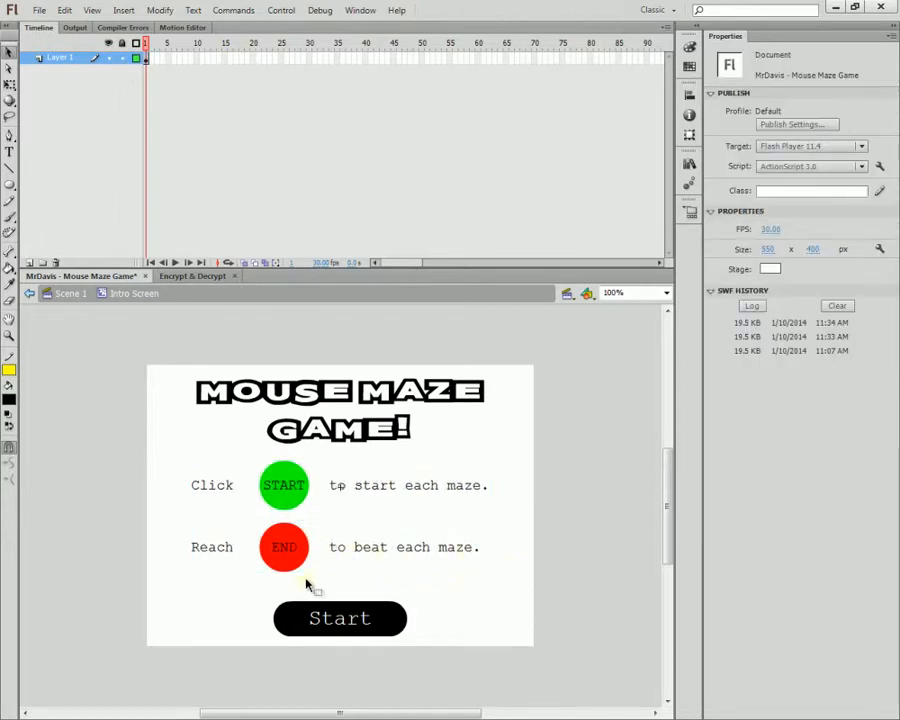
{"action": "left_click_drag", "start_coordinate": [502, 484], "coordinate": [327, 580]}
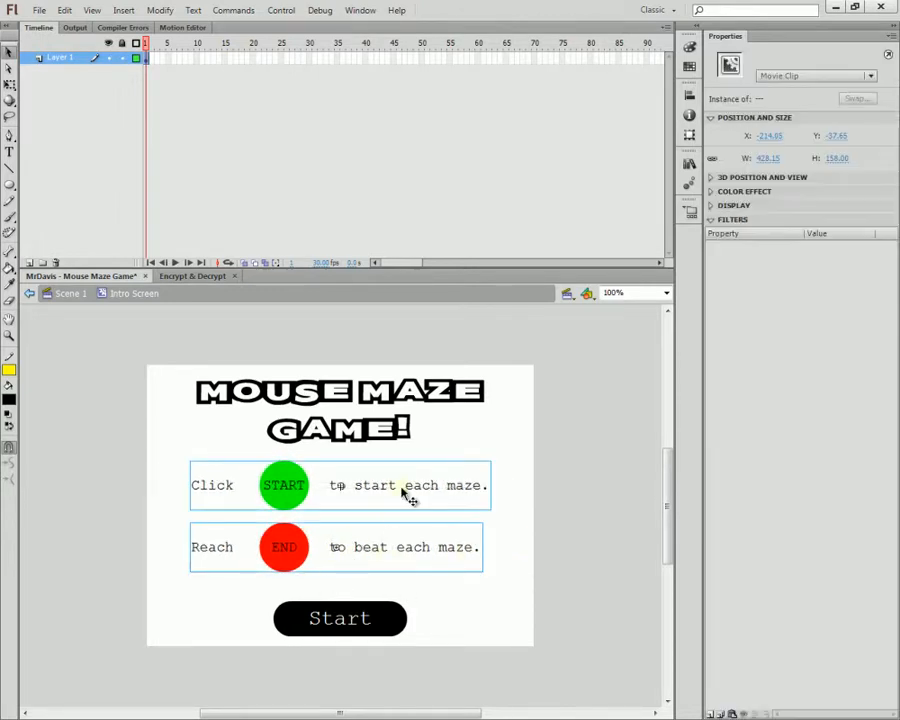
{"action": "left_click_drag", "start_coordinate": [408, 490], "coordinate": [405, 499]}
{"action": "left_click", "coordinate": [490, 556]}
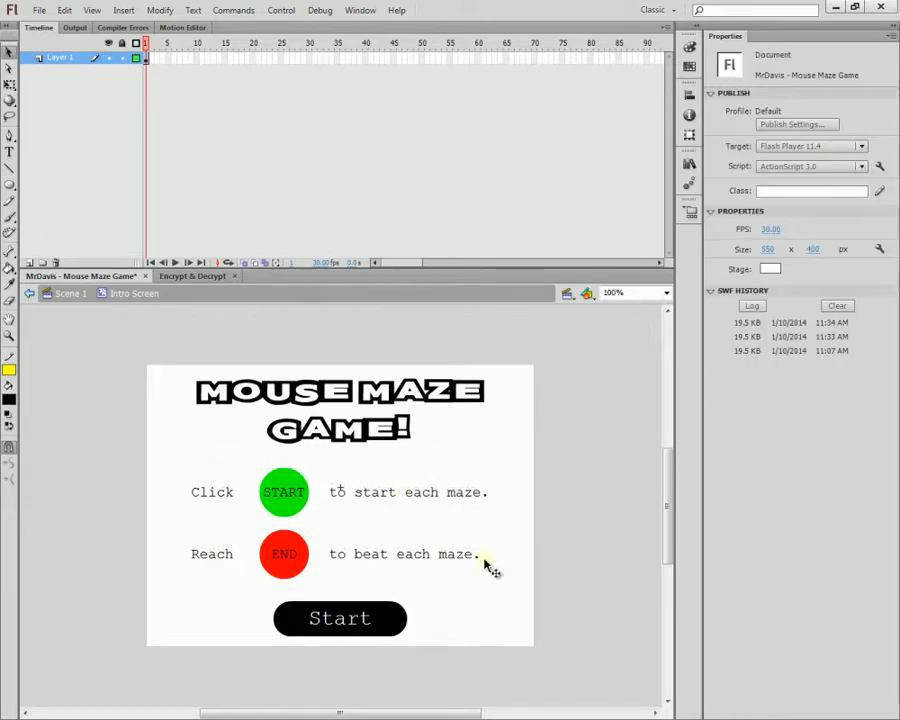
{"action": "left_click", "coordinate": [29, 293]}
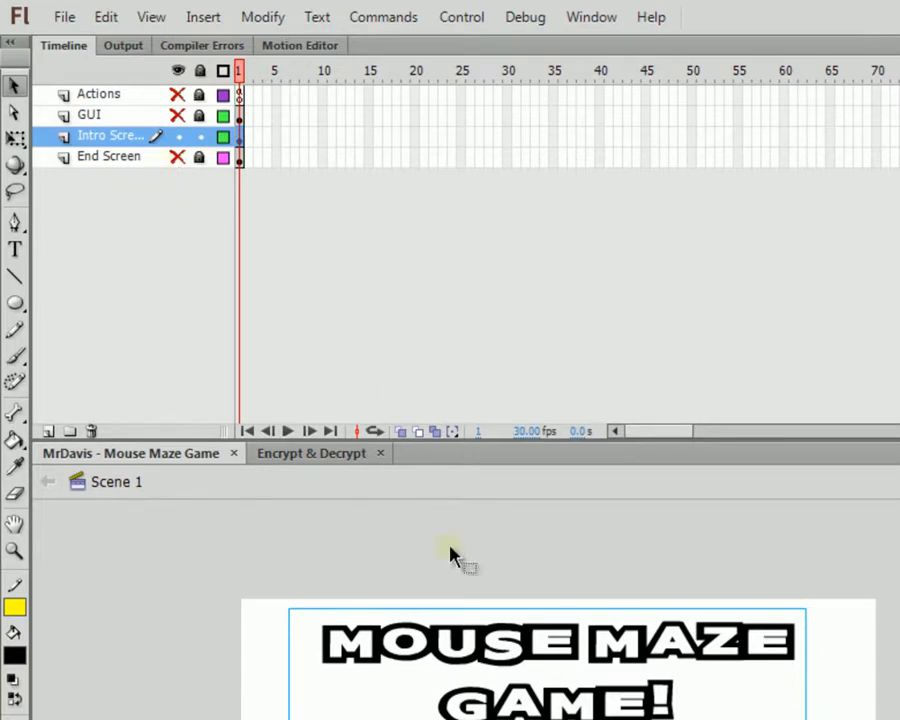
Step: Reveal and select the End Screen layer, with Intro Screen shown as outlines behind it
{"action": "left_click", "coordinate": [178, 136]}
{"action": "left_click", "coordinate": [200, 136]}
{"action": "left_click", "coordinate": [200, 157]}
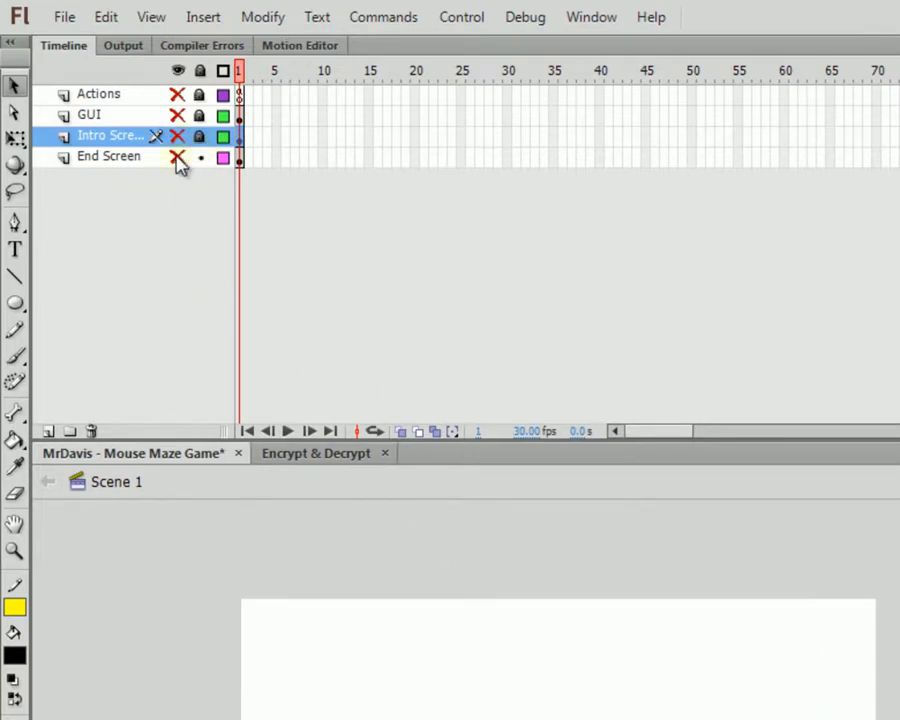
{"action": "left_click", "coordinate": [178, 157]}
{"action": "left_click", "coordinate": [110, 157]}
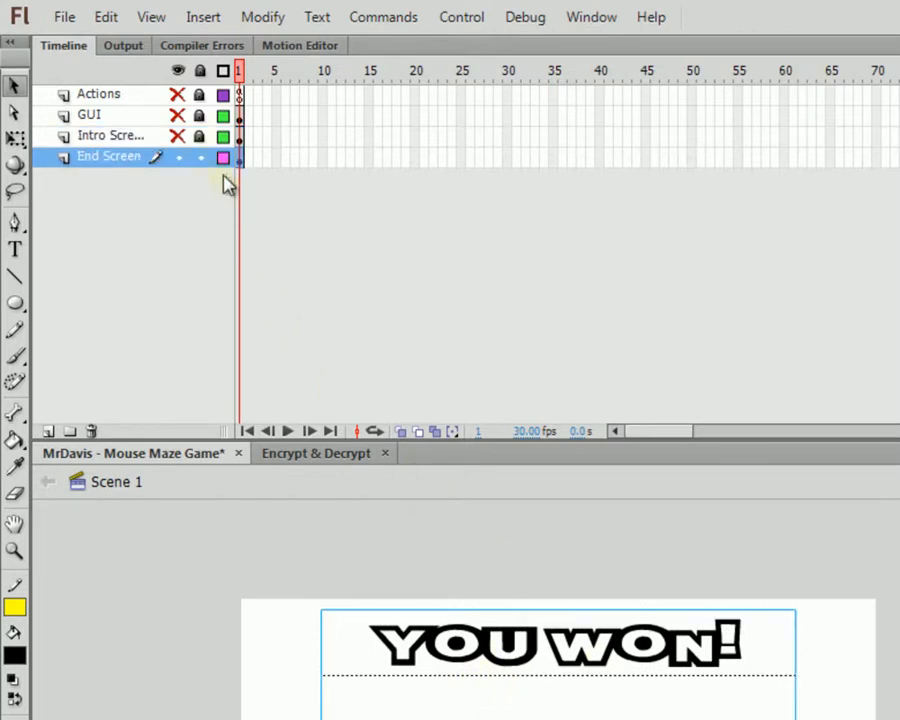
{"action": "left_click", "coordinate": [200, 136]}
{"action": "left_click", "coordinate": [178, 136]}
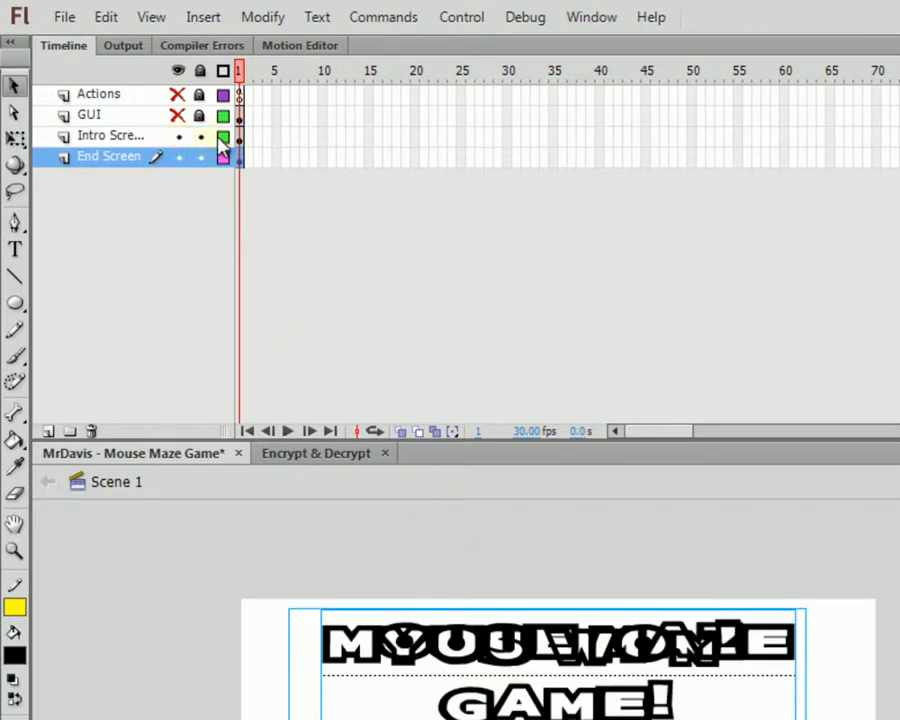
{"action": "left_click", "coordinate": [223, 137]}
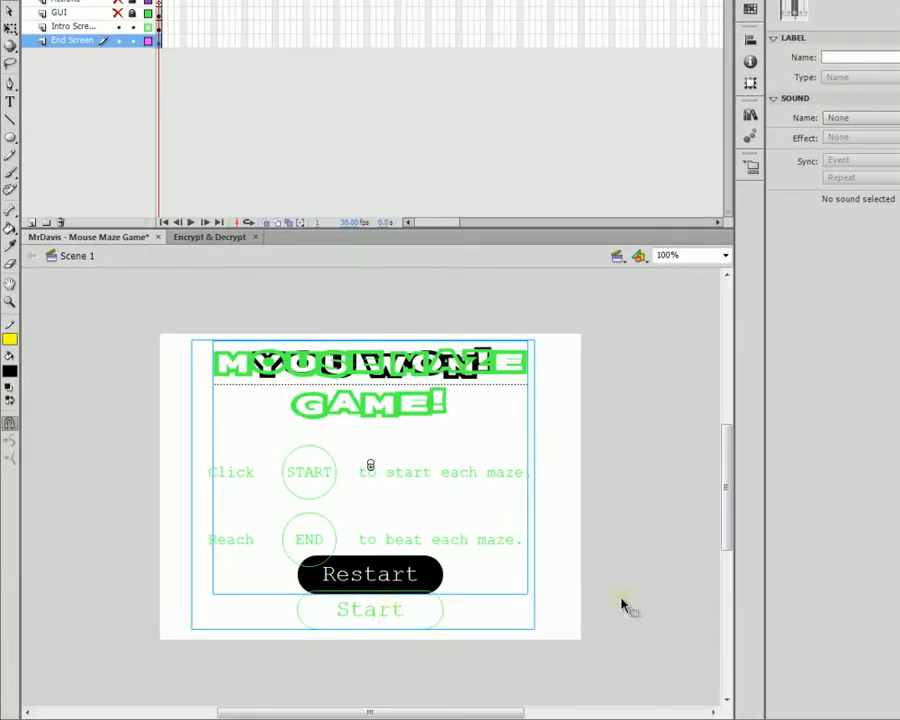
{"action": "left_click", "coordinate": [657, 585]}
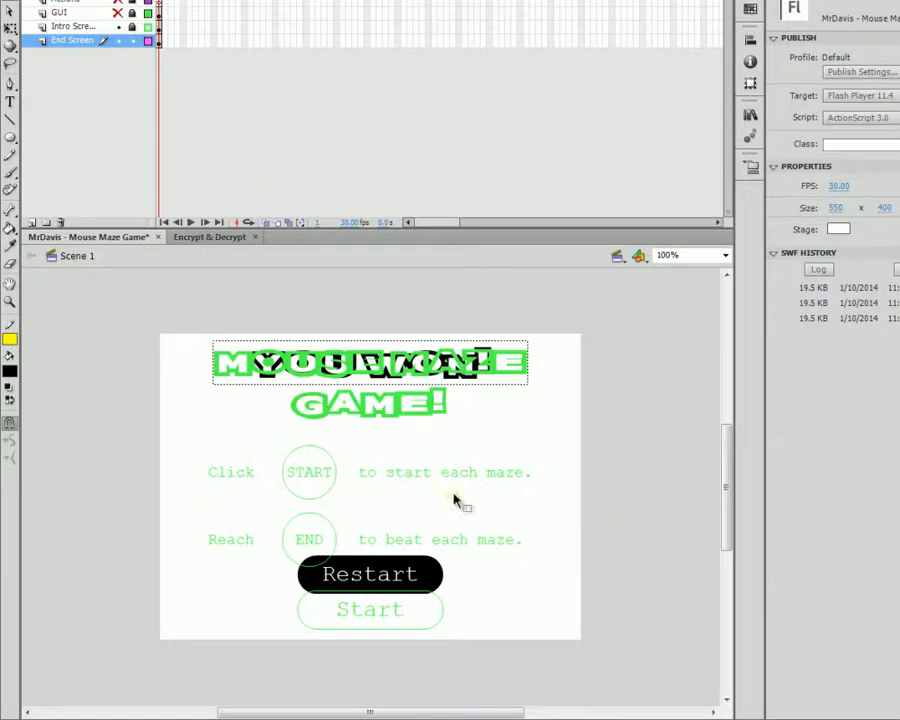
Step: Inside the End Game Screen symbol, move the Restart button down to the Start button's position
{"action": "left_click", "coordinate": [426, 585]}
{"action": "double_click", "coordinate": [440, 590]}
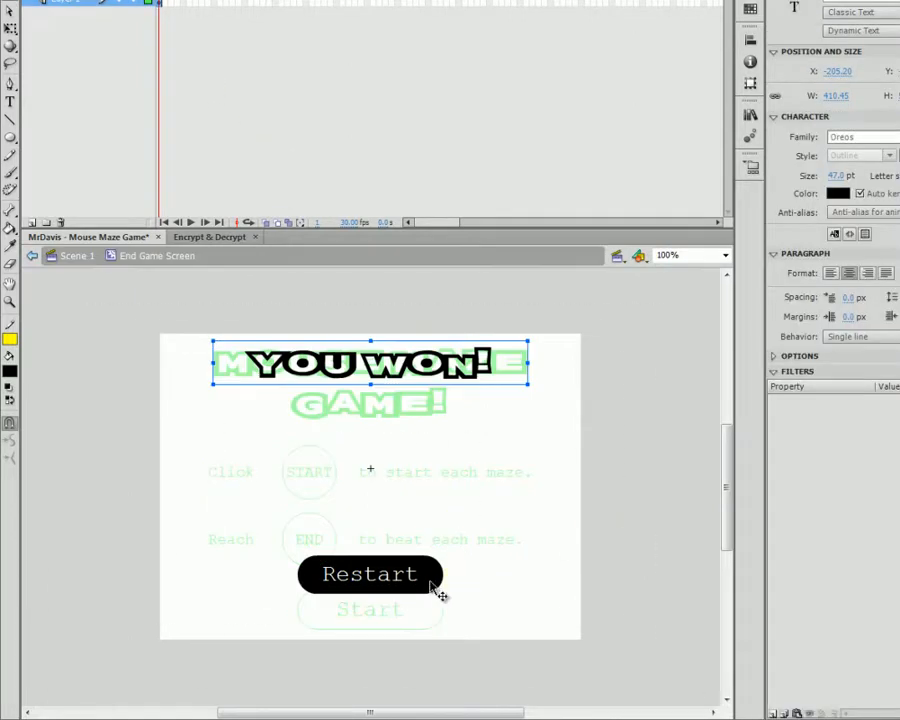
{"action": "left_click_drag", "start_coordinate": [440, 594], "coordinate": [420, 620]}
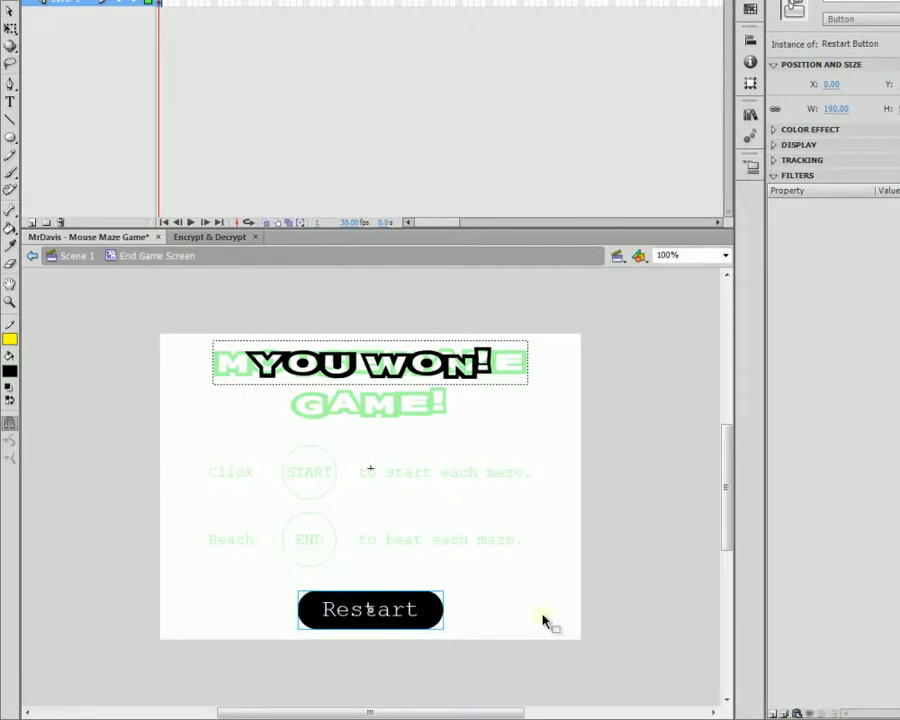
{"action": "left_click", "coordinate": [543, 621]}
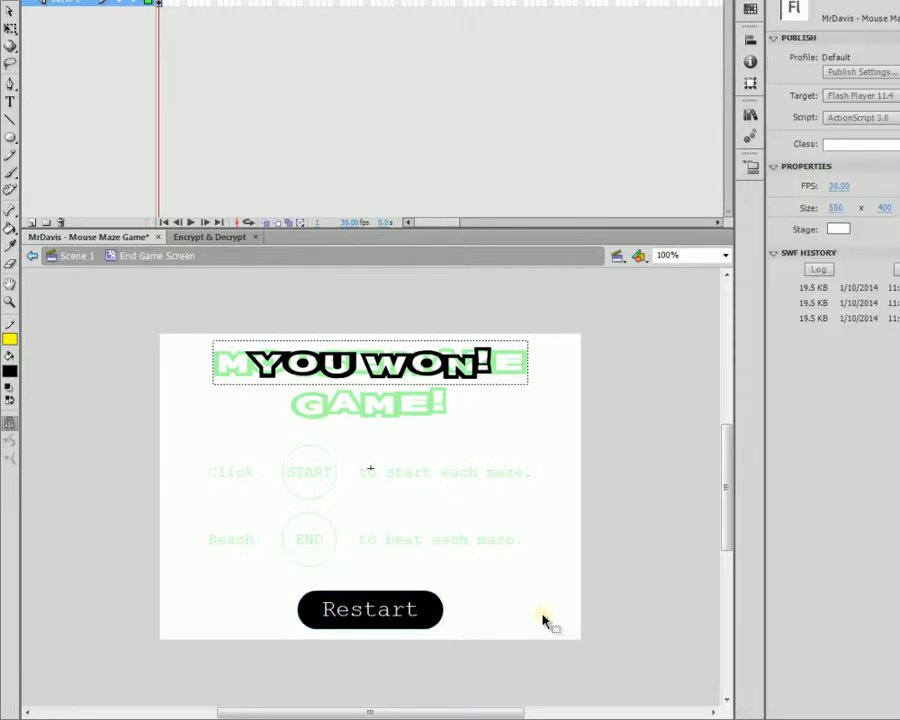
Step: Back in Scene 1, save, turn off Intro Screen outlines, hide the End Screen layer, and save again
{"action": "left_click", "coordinate": [34, 256]}
{"action": "key", "text": "ctrl+s"}
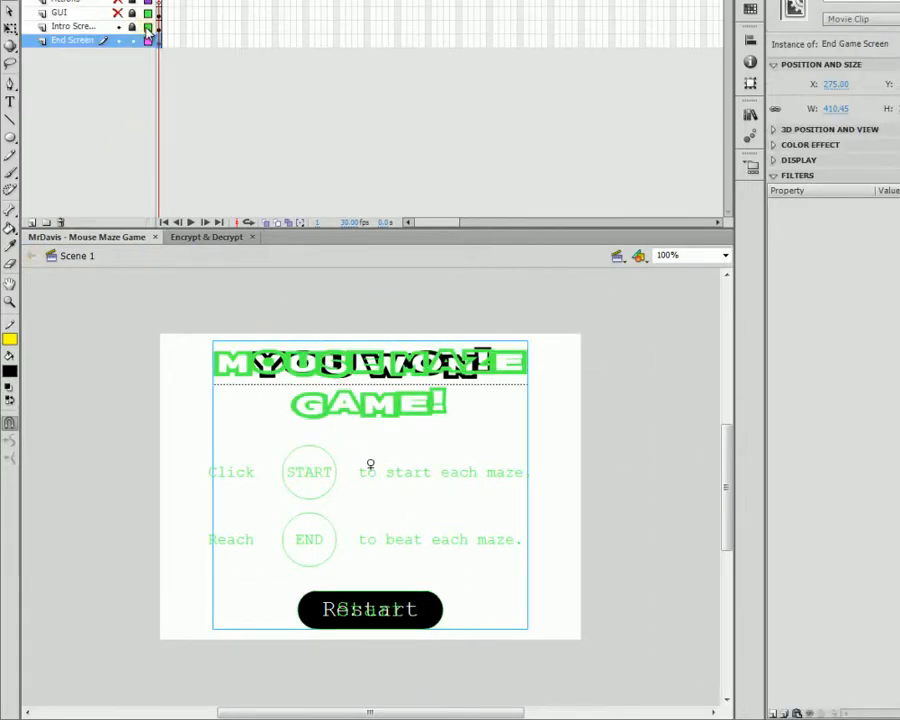
{"action": "left_click", "coordinate": [147, 28]}
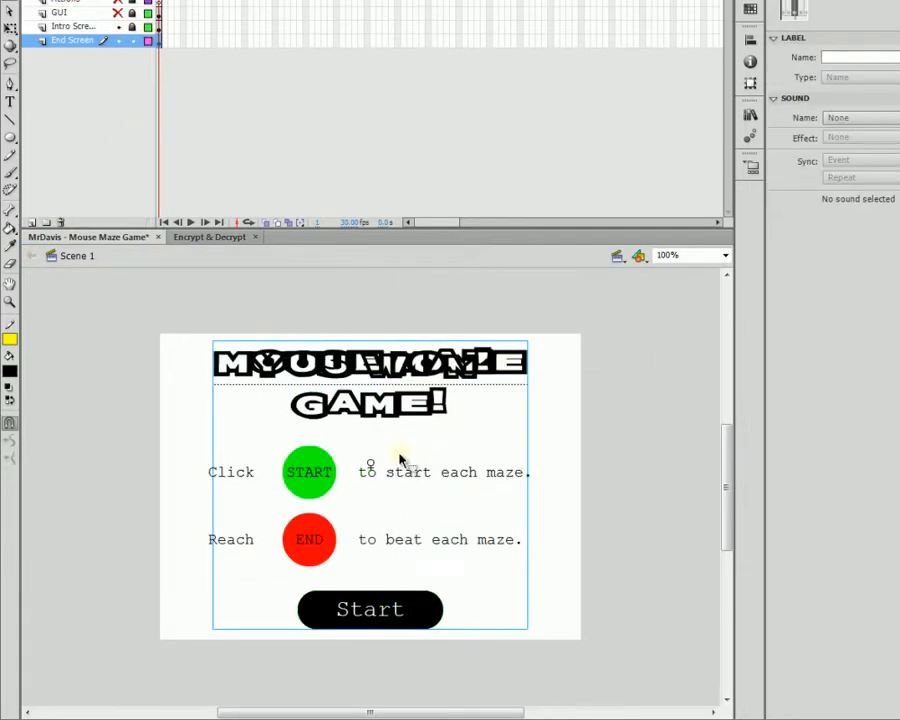
{"action": "left_click", "coordinate": [117, 42]}
{"action": "key", "text": "ctrl+s"}
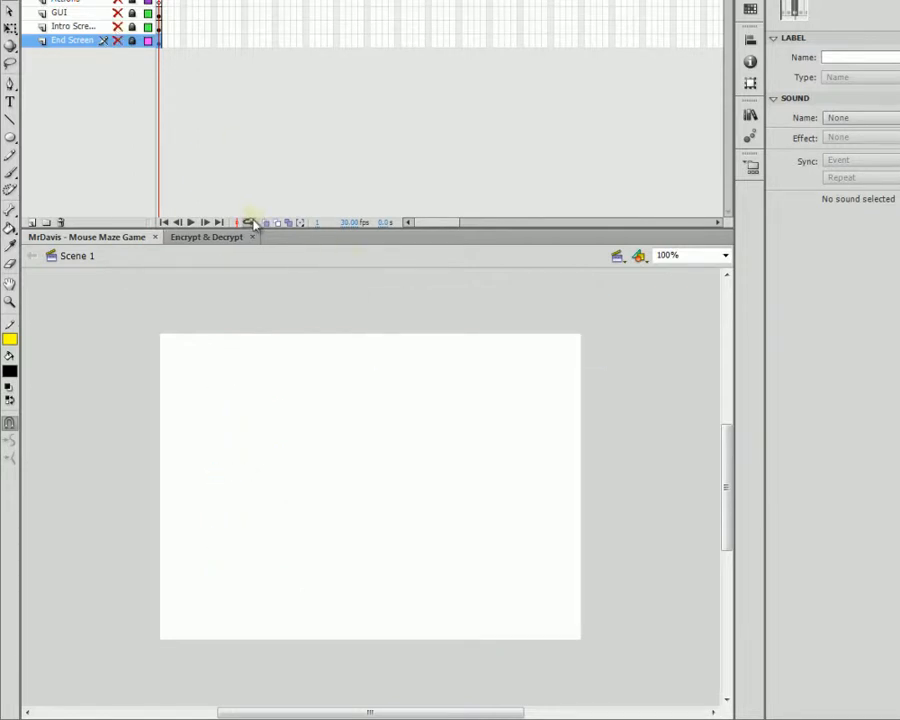
{"action": "left_click", "coordinate": [117, 26]}
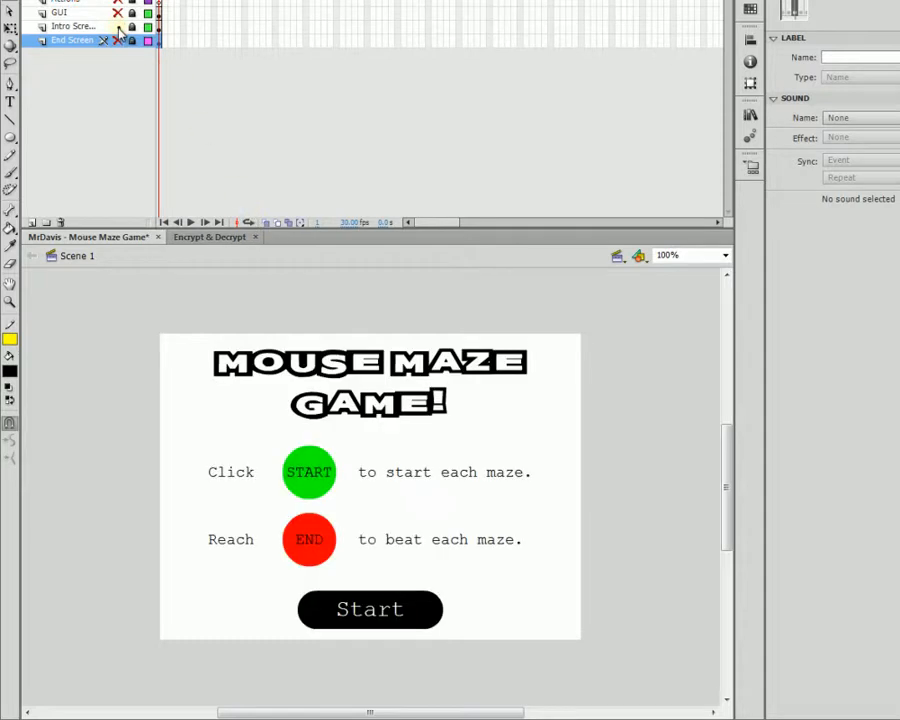
{"action": "left_click", "coordinate": [117, 26]}
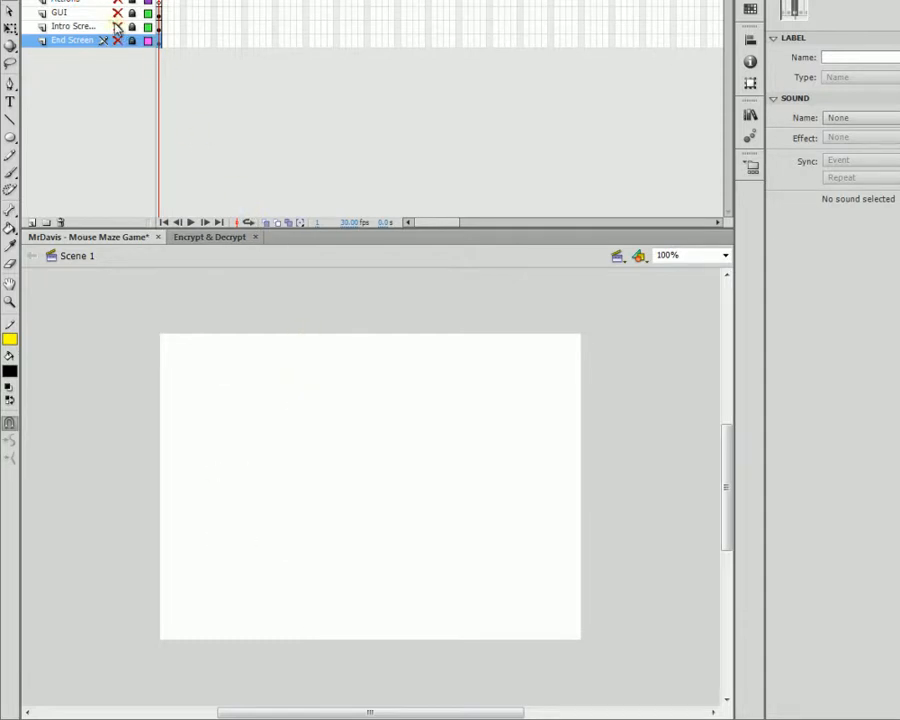
{"action": "key", "text": "ctrl+Return"}
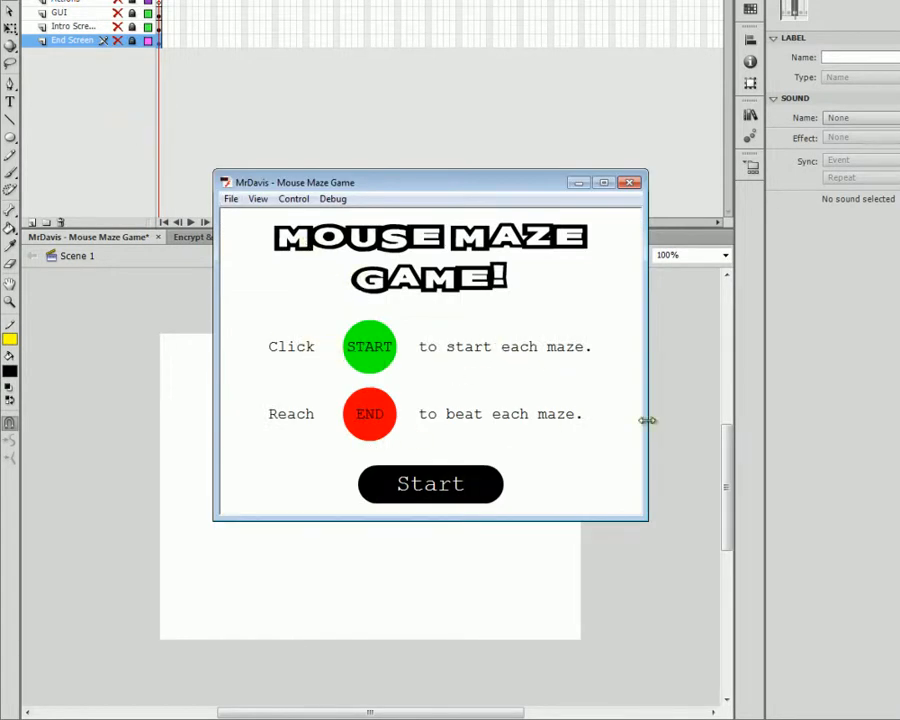
{"action": "left_click", "coordinate": [469, 486]}
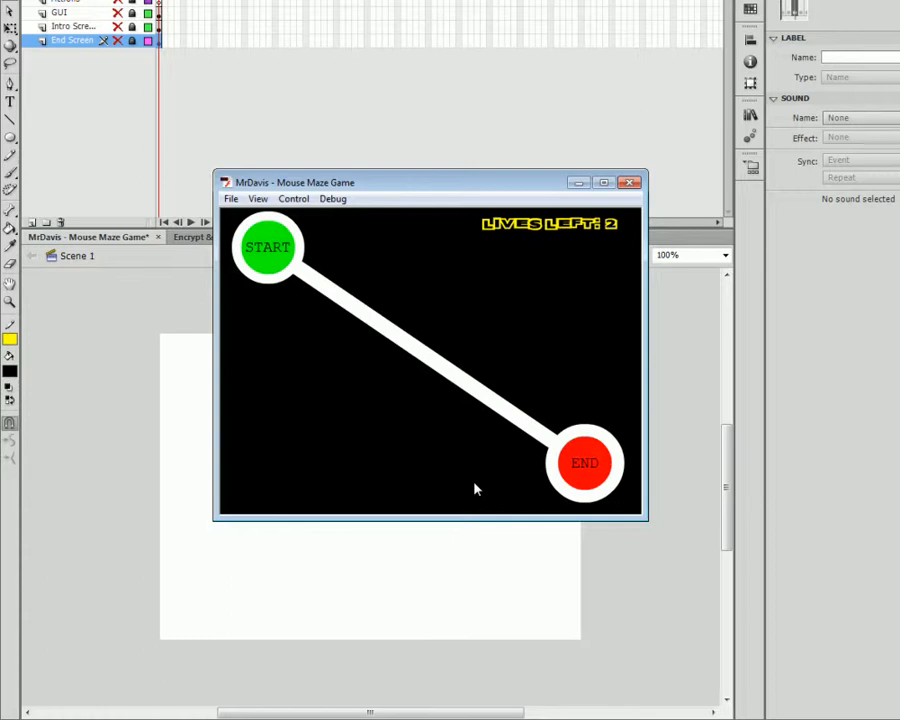
{"action": "left_click", "coordinate": [287, 258]}
{"action": "left_click", "coordinate": [629, 182]}
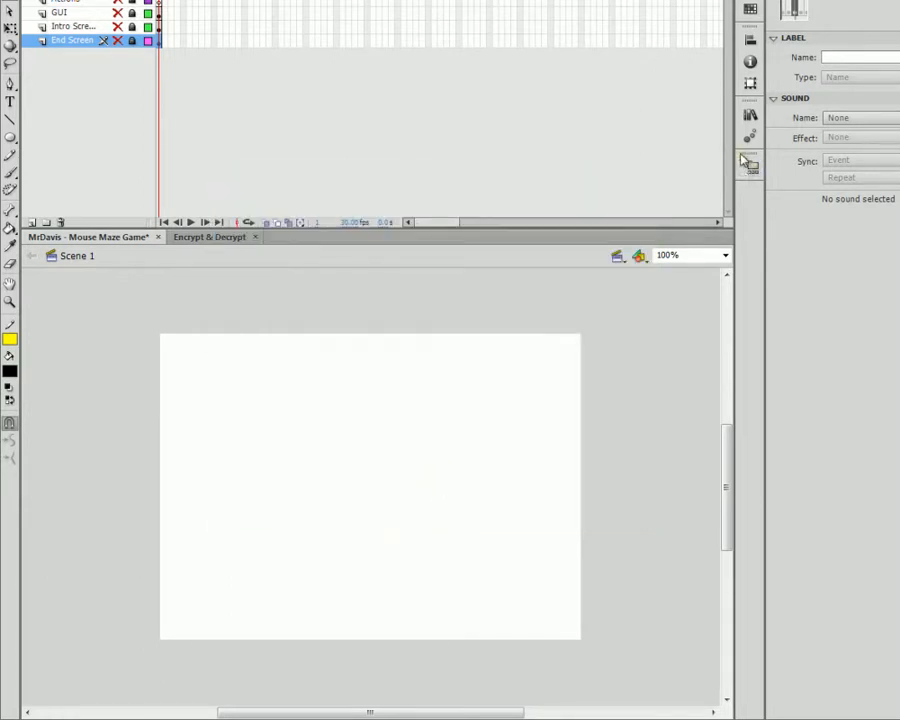
Step: Open the Start Point symbol from the Library for editing
{"action": "left_click", "coordinate": [753, 117]}
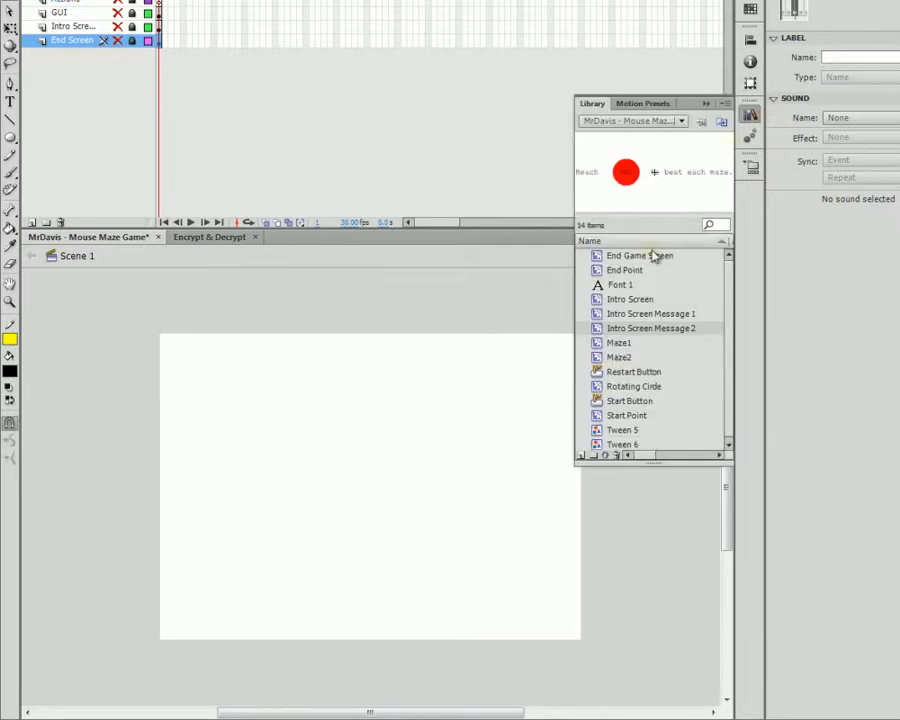
{"action": "left_click", "coordinate": [639, 415]}
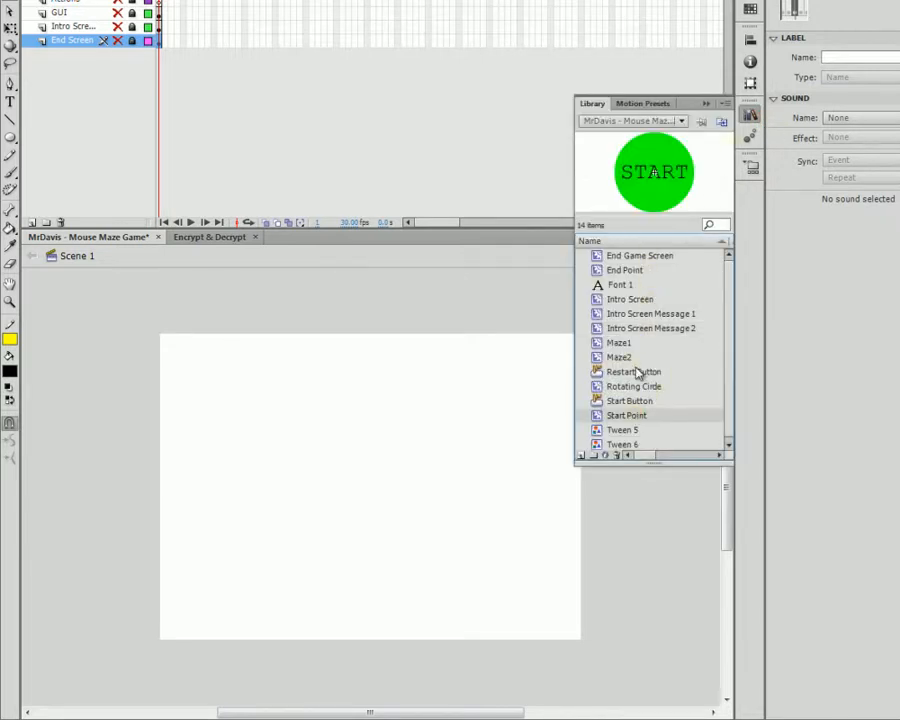
{"action": "double_click", "coordinate": [658, 198]}
{"action": "left_click", "coordinate": [14, 136]}
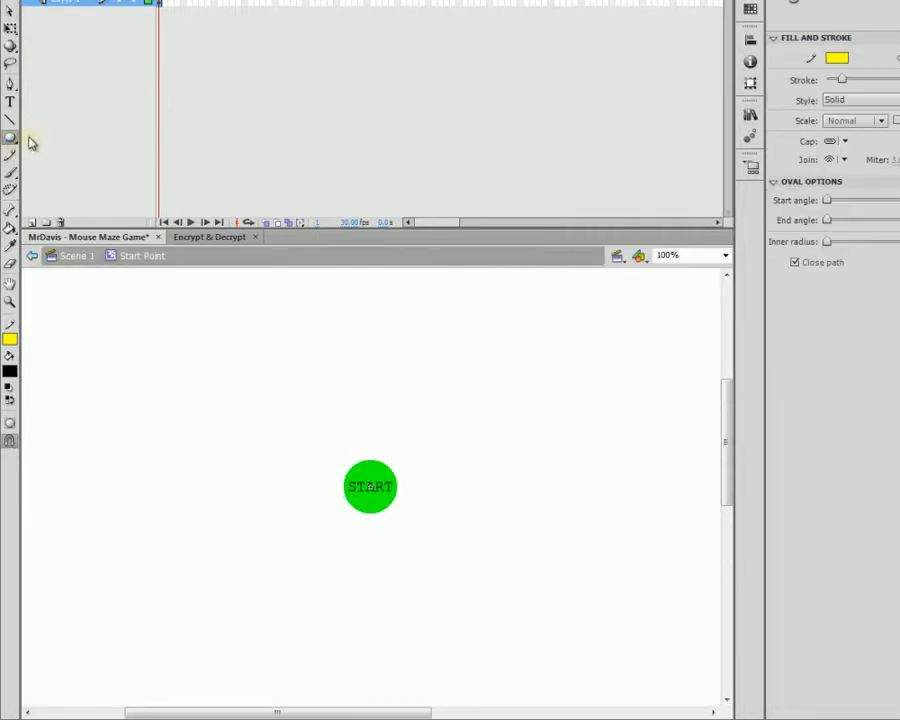
{"action": "left_click", "coordinate": [14, 14]}
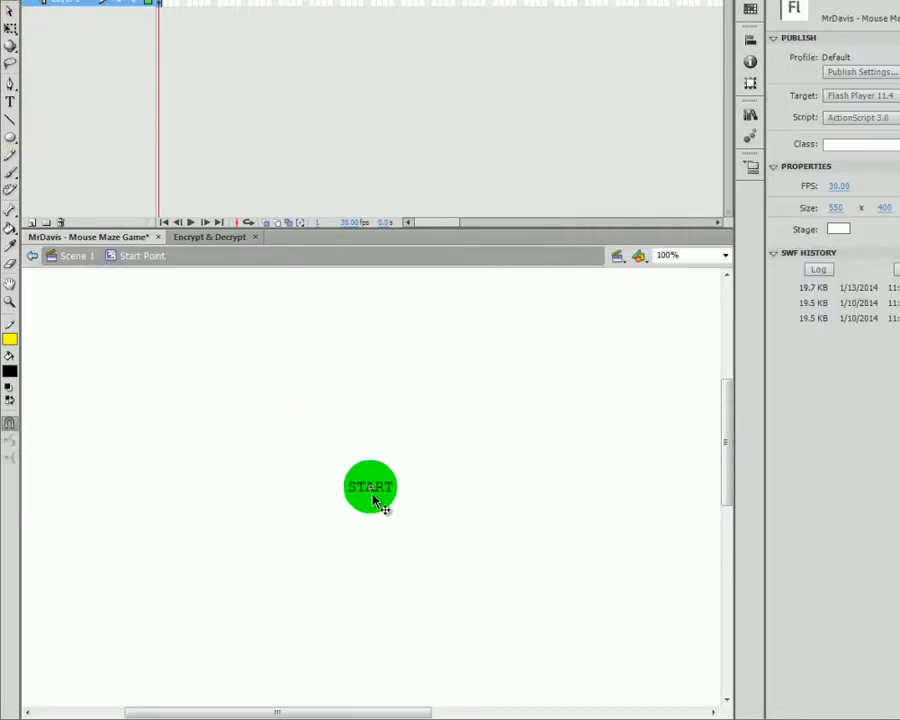
Step: Fill the START circle with magenta, then return to Scene 1 and test the movie
{"action": "left_click", "coordinate": [380, 500]}
{"action": "left_click", "coordinate": [10, 371]}
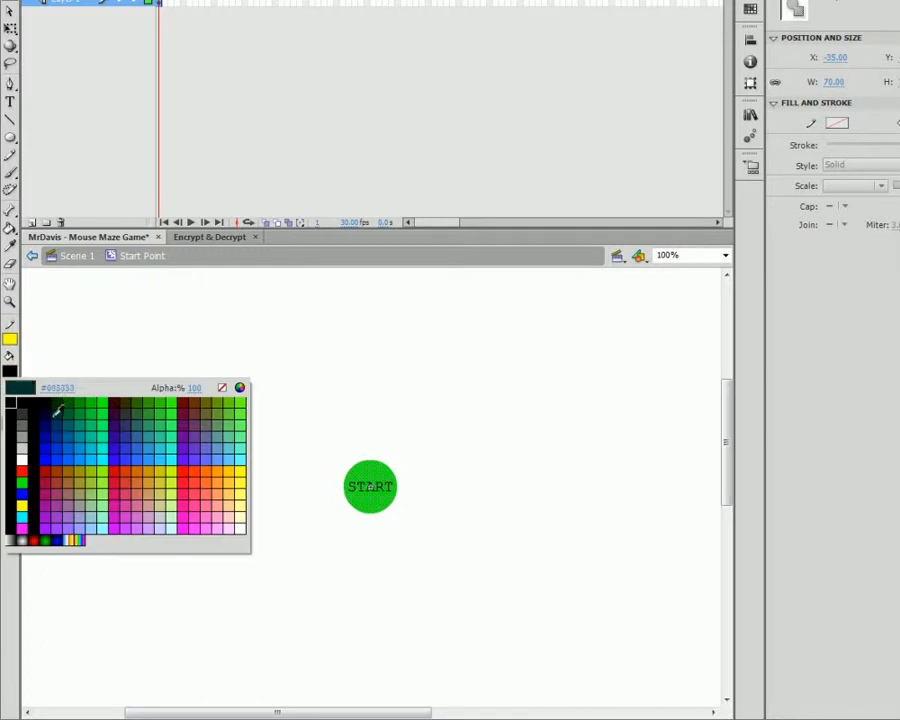
{"action": "left_click", "coordinate": [20, 514]}
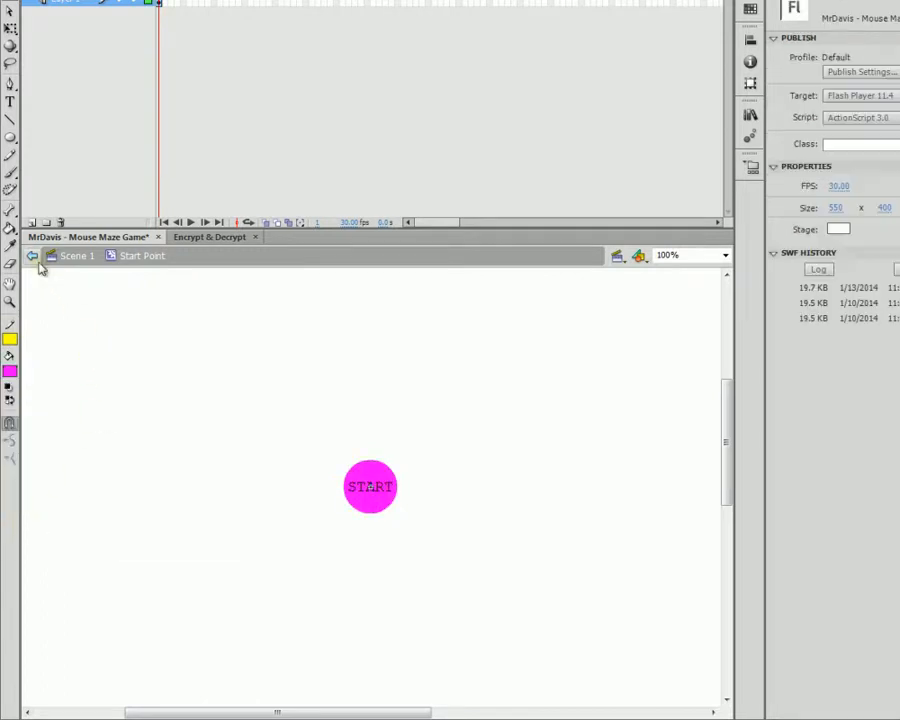
{"action": "double_click", "coordinate": [86, 355]}
{"action": "key", "text": "ctrl+Return"}
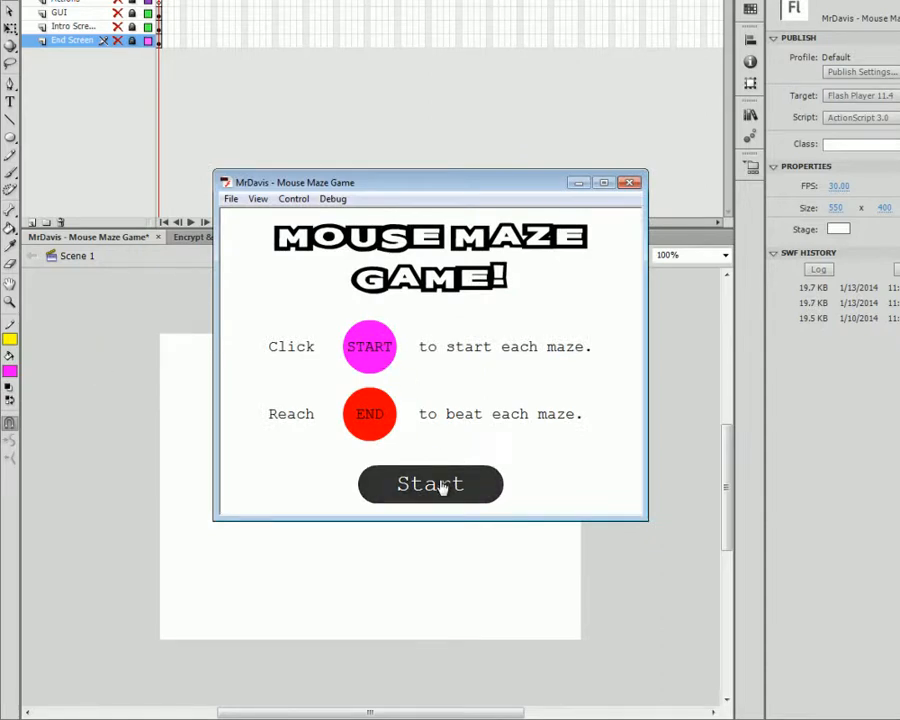
Step: Play-test the game from the intro screen through the maze's START circle, then close the player
{"action": "left_click", "coordinate": [442, 486]}
{"action": "left_click", "coordinate": [272, 256]}
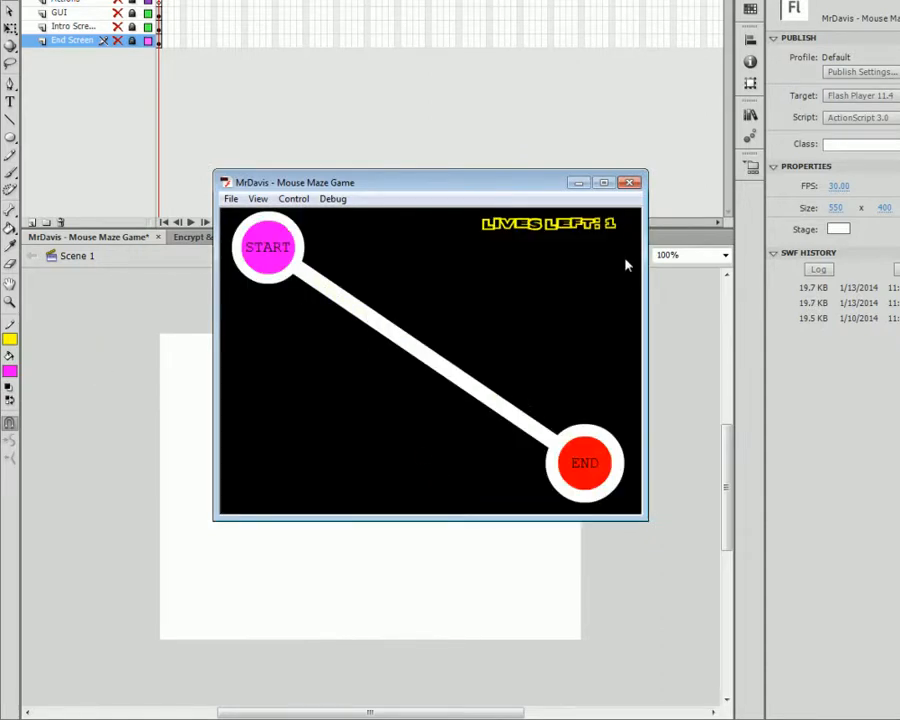
{"action": "left_click", "coordinate": [630, 182]}
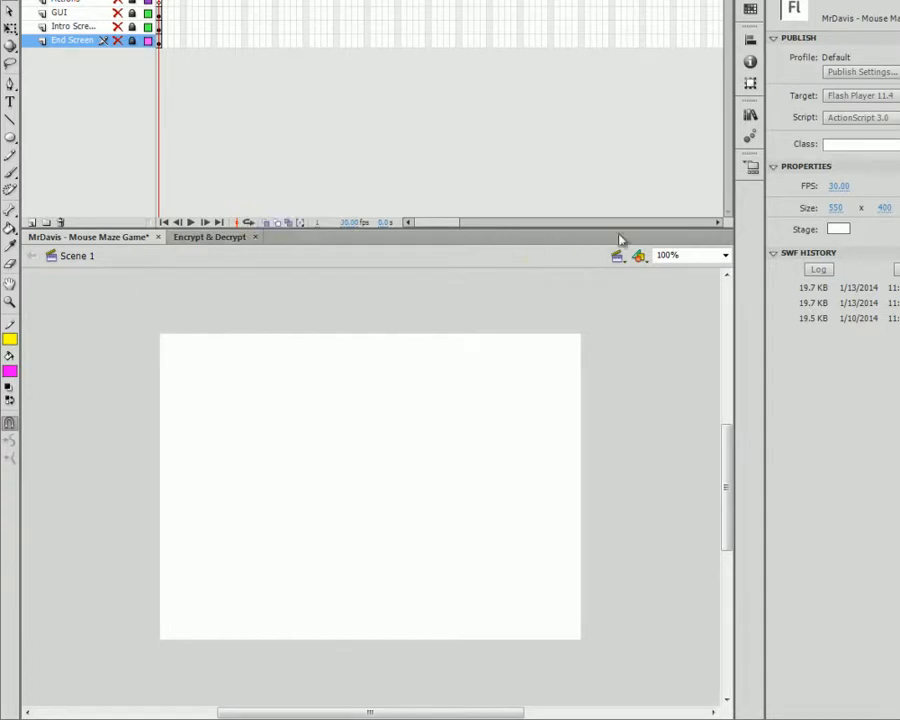
Step: Open the Start Point symbol from the Library to make its circle green again, then bring the browser forward
{"action": "left_click", "coordinate": [751, 117]}
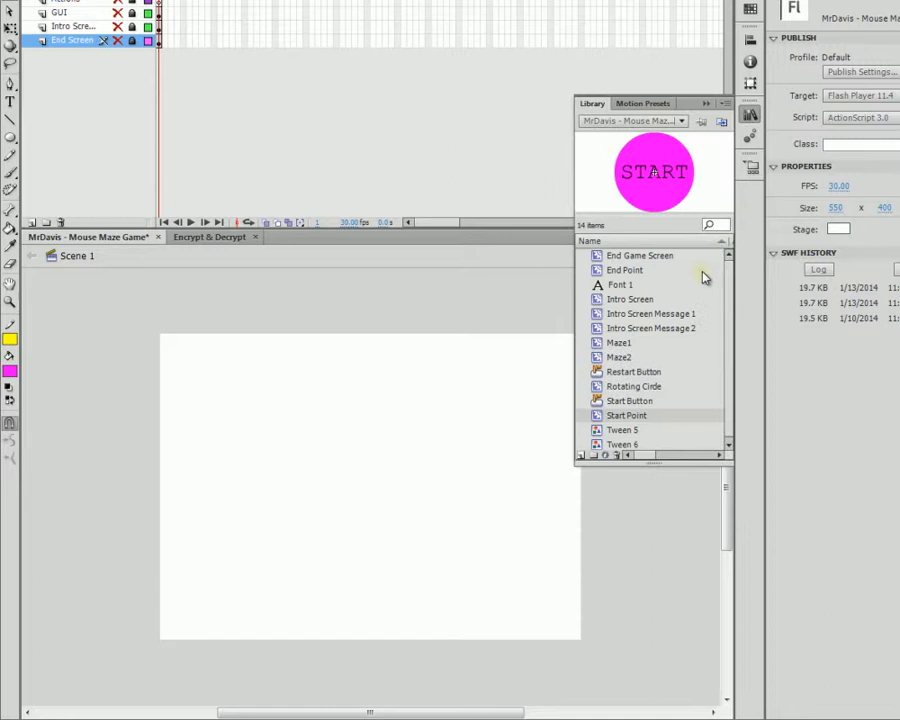
{"action": "double_click", "coordinate": [663, 178]}
{"action": "left_click", "coordinate": [421, 426]}
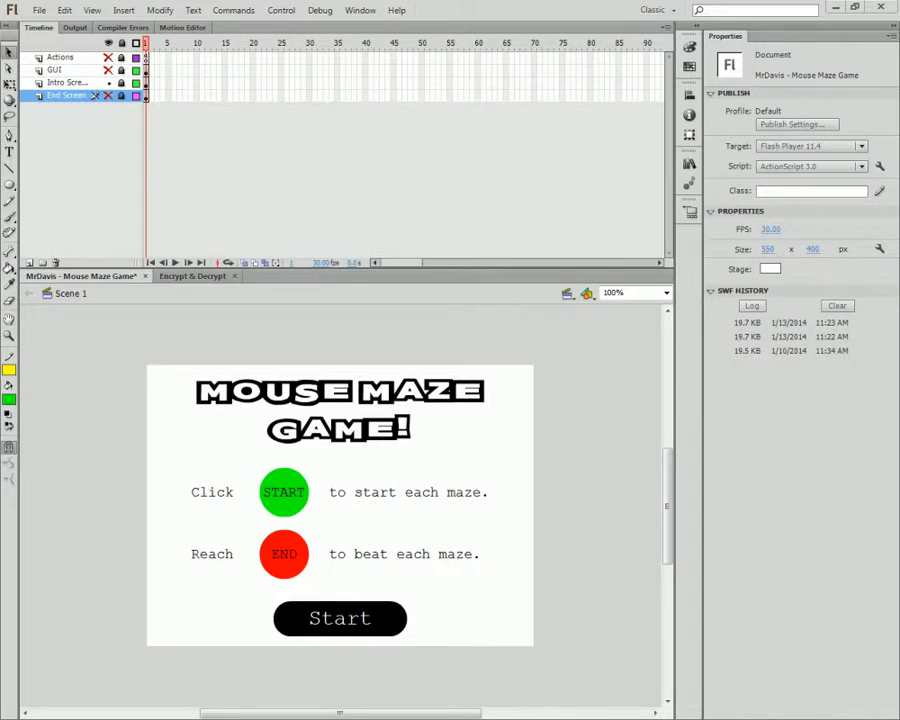
{"action": "left_click_drag", "start_coordinate": [0, 176], "coordinate": [540, 2]}
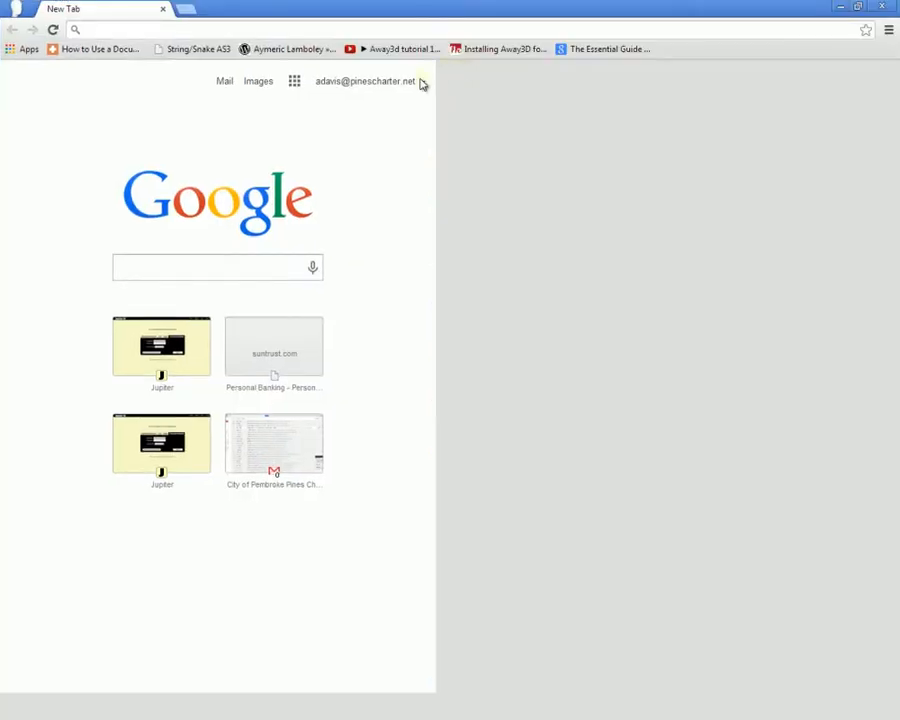
Step: Go to findsounds.com and untick AIFF, AU and WAVE so only MP3 remains
{"action": "type", "text": "find"}
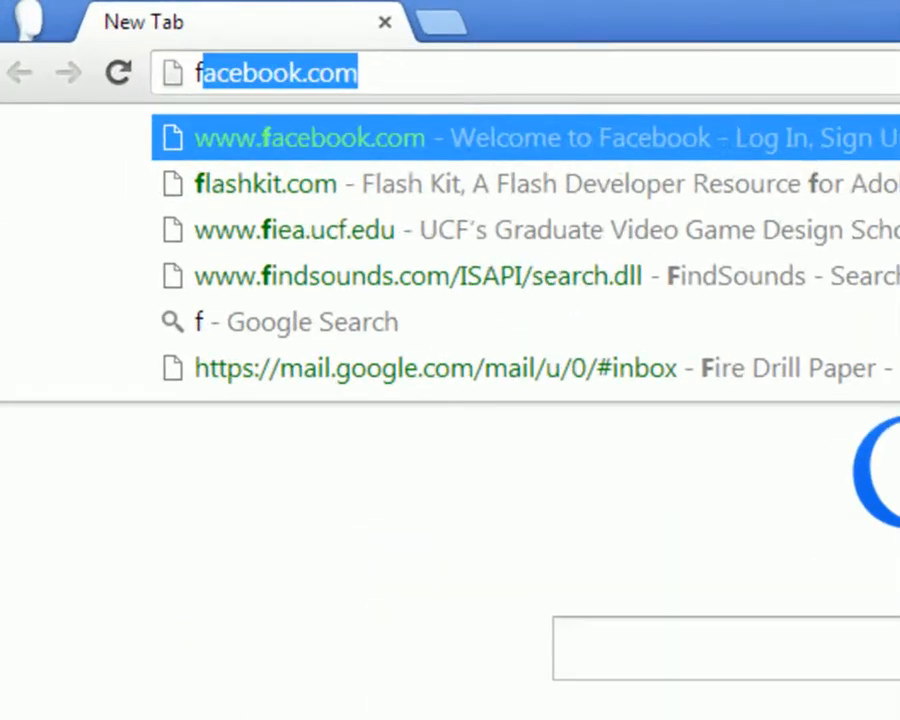
{"action": "type", "text": "sounds.c"}
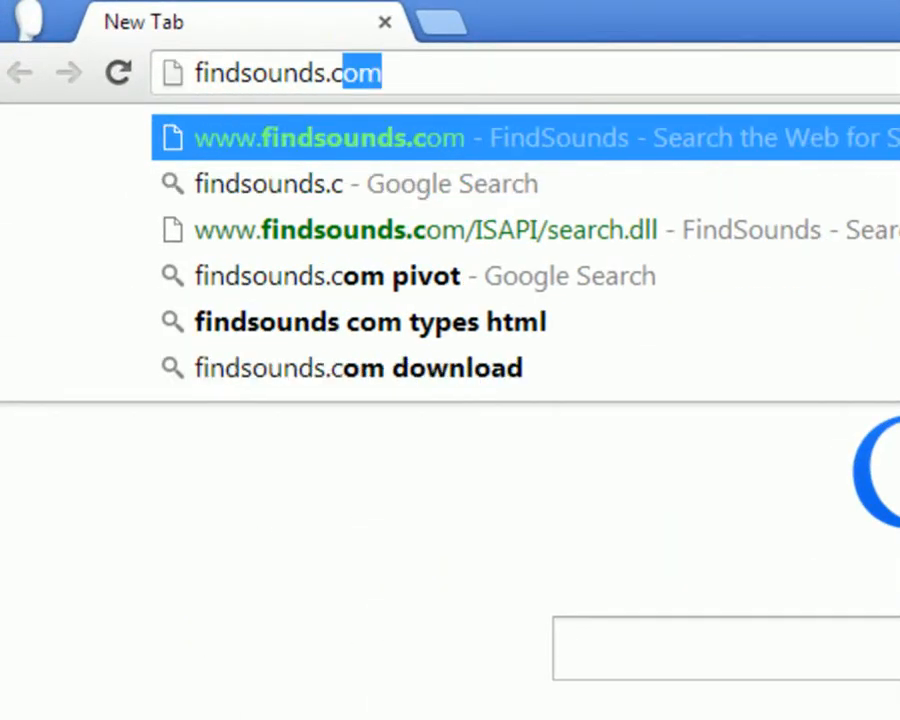
{"action": "key", "text": "Return"}
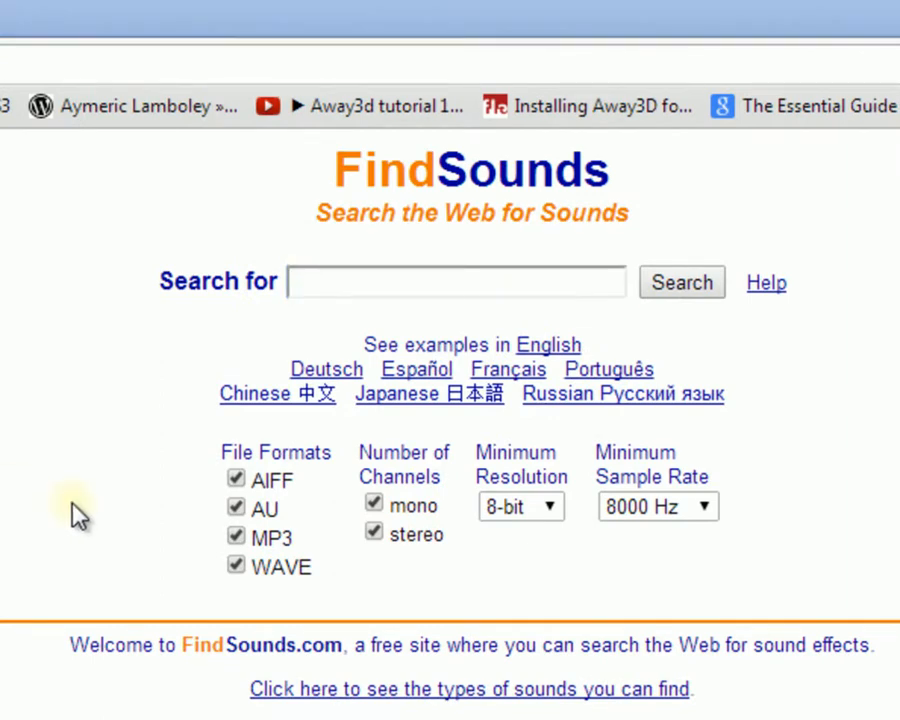
{"action": "left_click", "coordinate": [236, 481]}
{"action": "left_click", "coordinate": [236, 509]}
{"action": "left_click", "coordinate": [237, 567]}
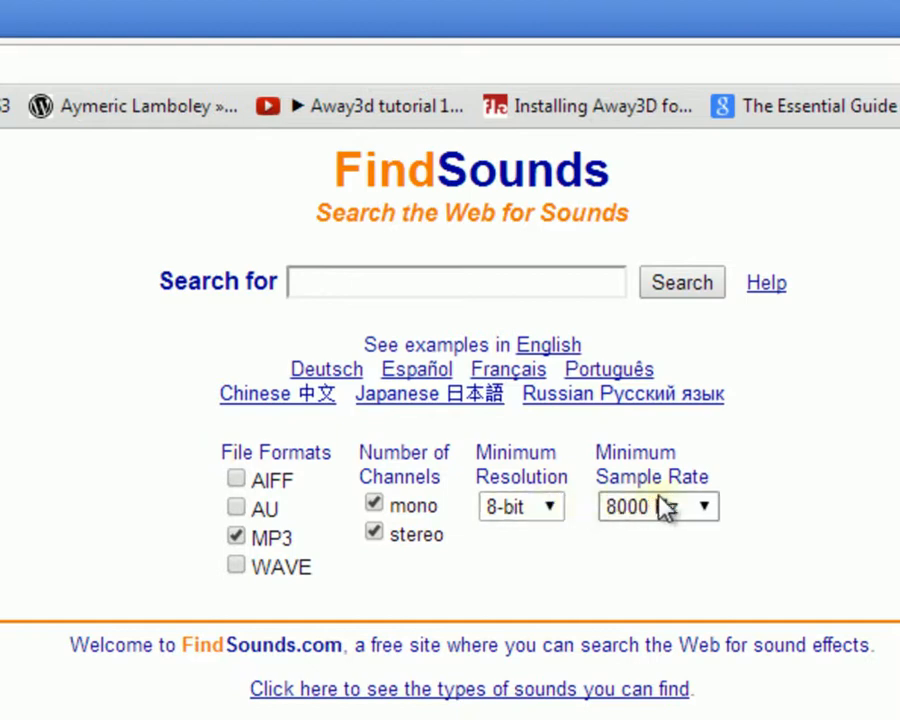
Step: Search for 'explosion'
{"action": "left_click", "coordinate": [438, 286]}
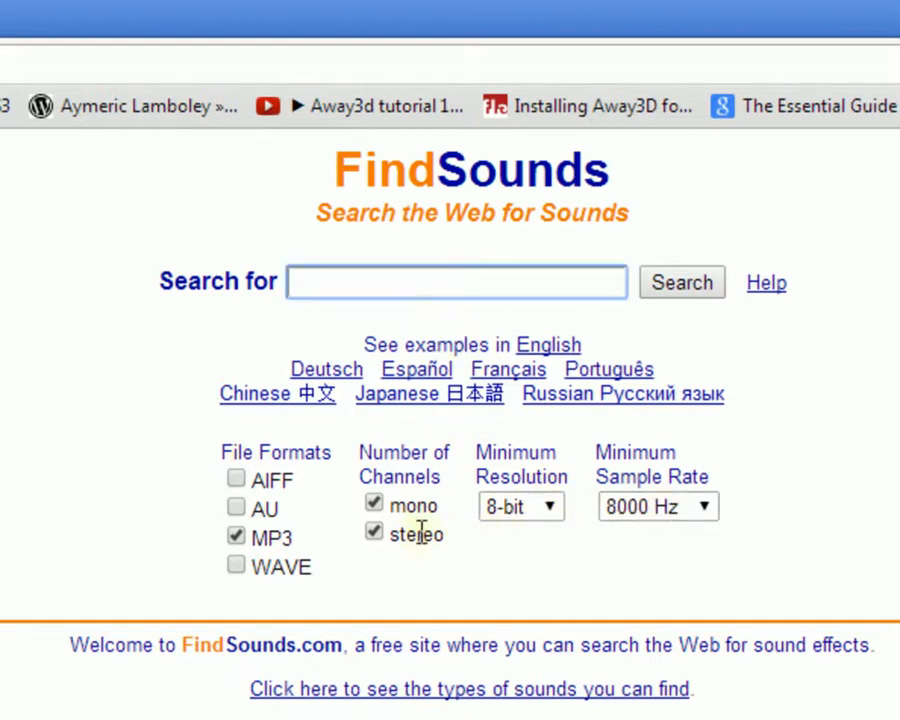
{"action": "type", "text": "explosion"}
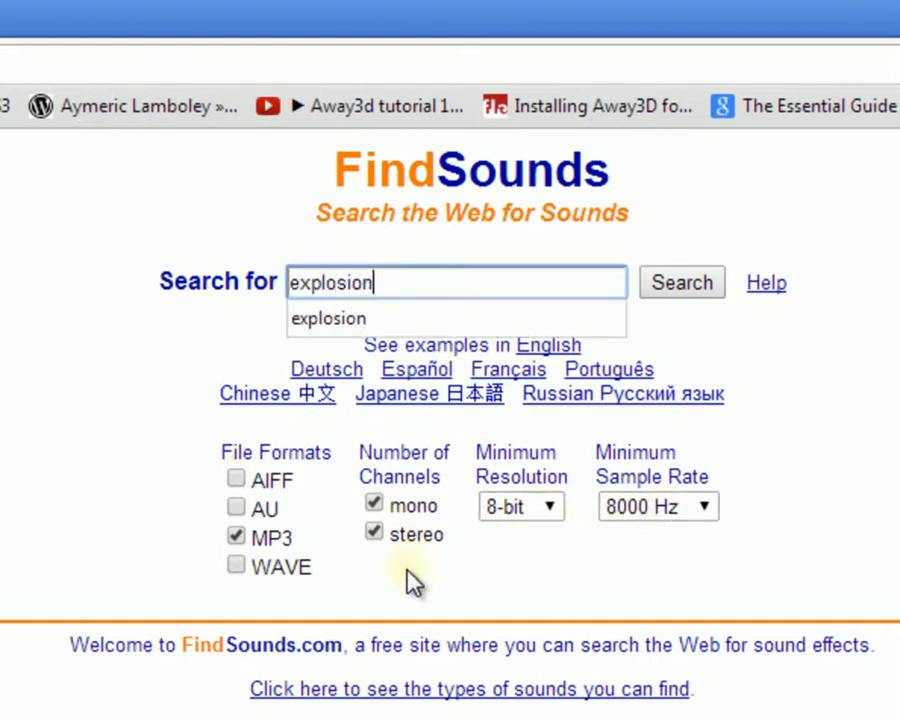
{"action": "left_click", "coordinate": [670, 296]}
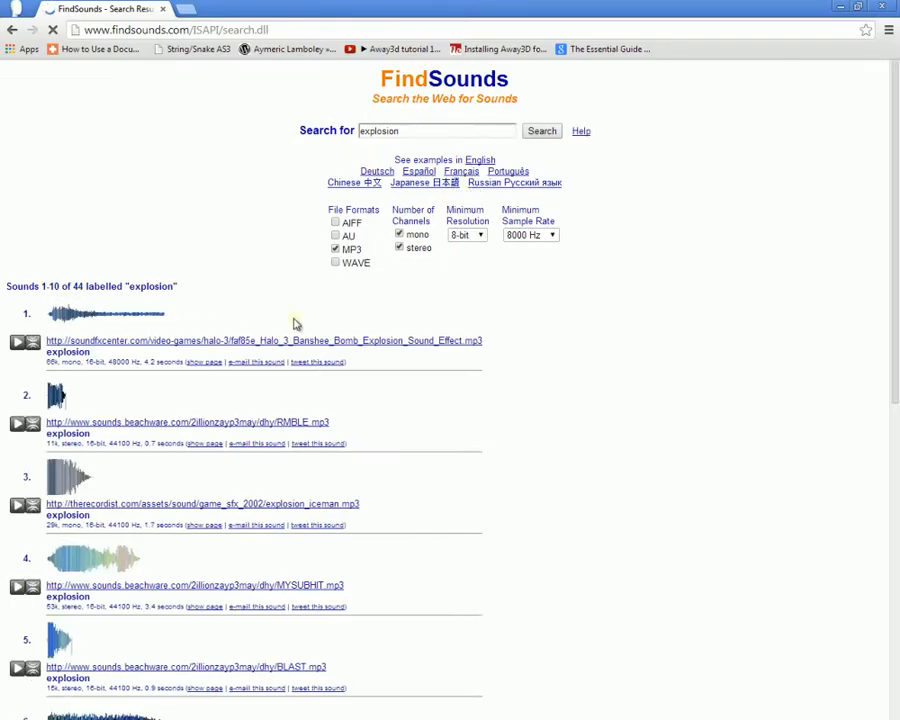
Step: Play the first explosion result, then go back to the results and scroll down to results 8–10
{"action": "scroll", "coordinate": [146, 370], "scroll_direction": "down", "scroll_amount": 1}
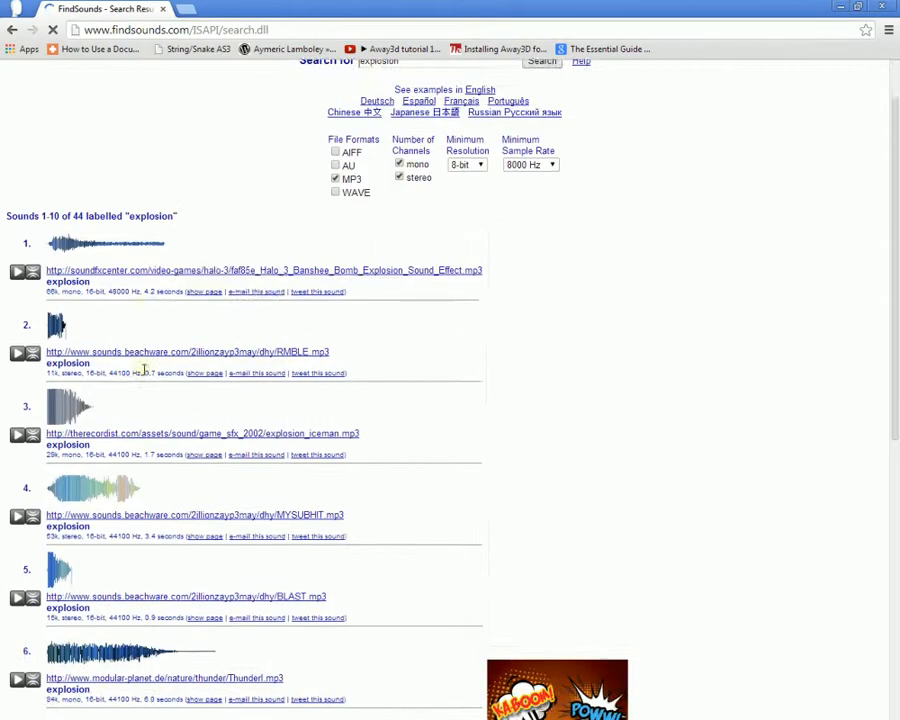
{"action": "scroll", "coordinate": [144, 370], "scroll_direction": "down", "scroll_amount": 2}
{"action": "scroll", "coordinate": [131, 478], "scroll_direction": "down", "scroll_amount": 4}
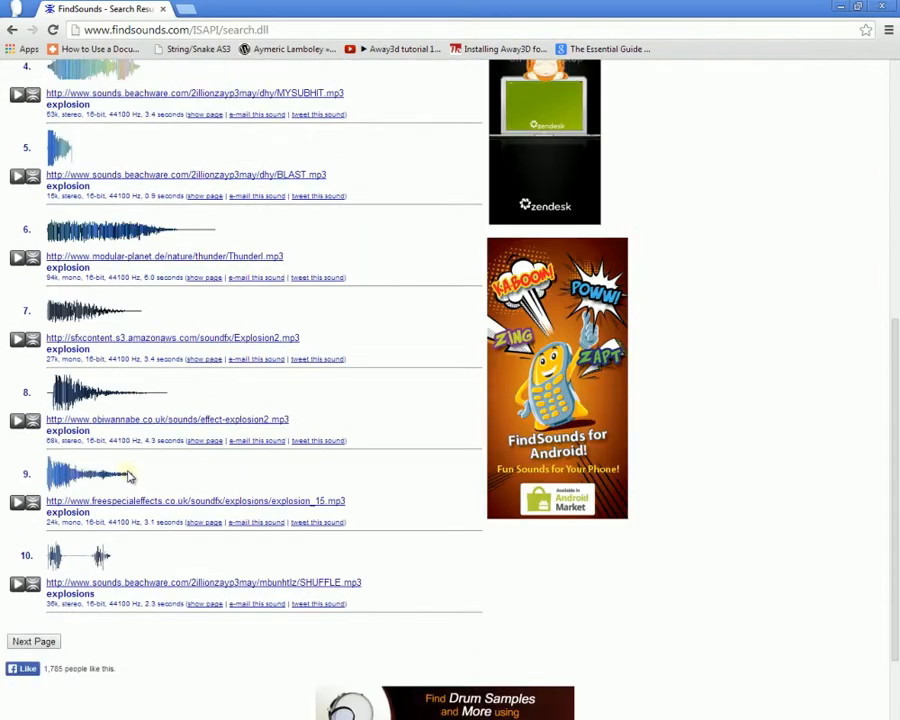
{"action": "scroll", "coordinate": [128, 472], "scroll_direction": "up", "scroll_amount": 4}
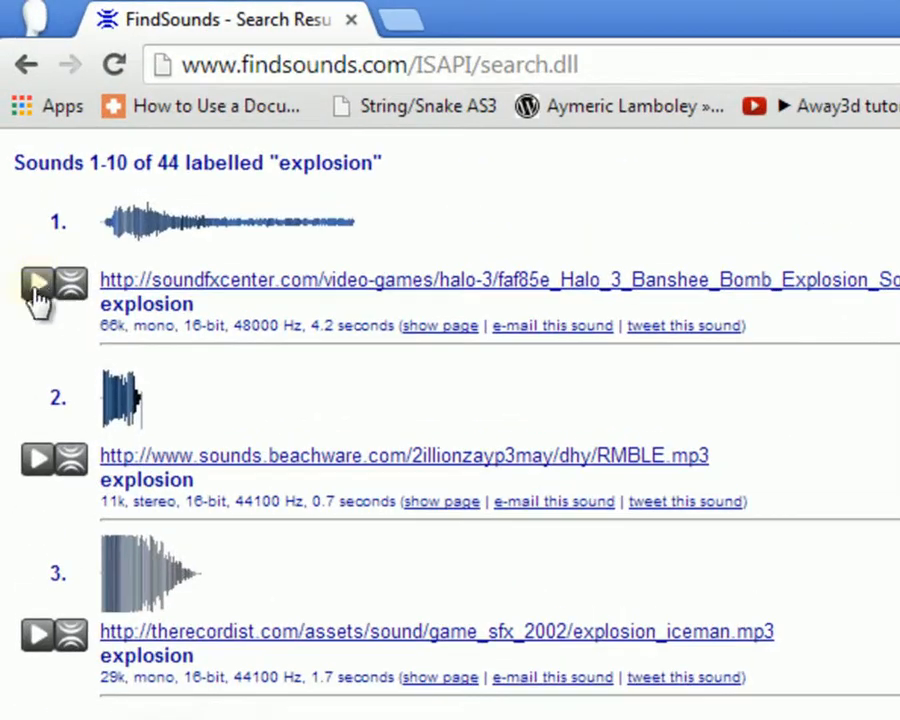
{"action": "left_click", "coordinate": [18, 131]}
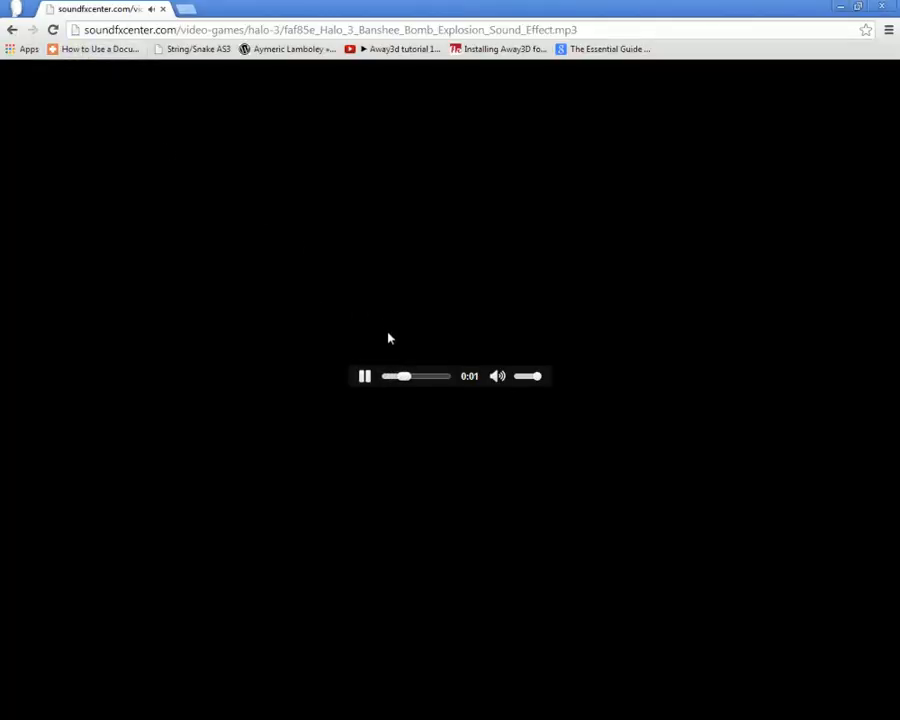
{"action": "left_click", "coordinate": [12, 29]}
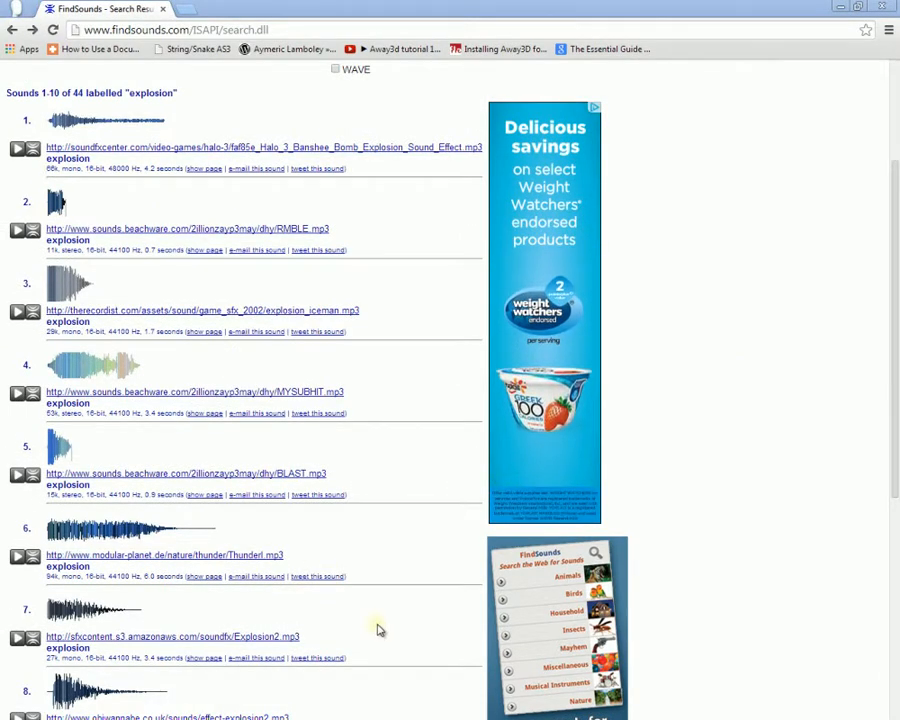
{"action": "scroll", "coordinate": [372, 622], "scroll_direction": "down", "scroll_amount": 3}
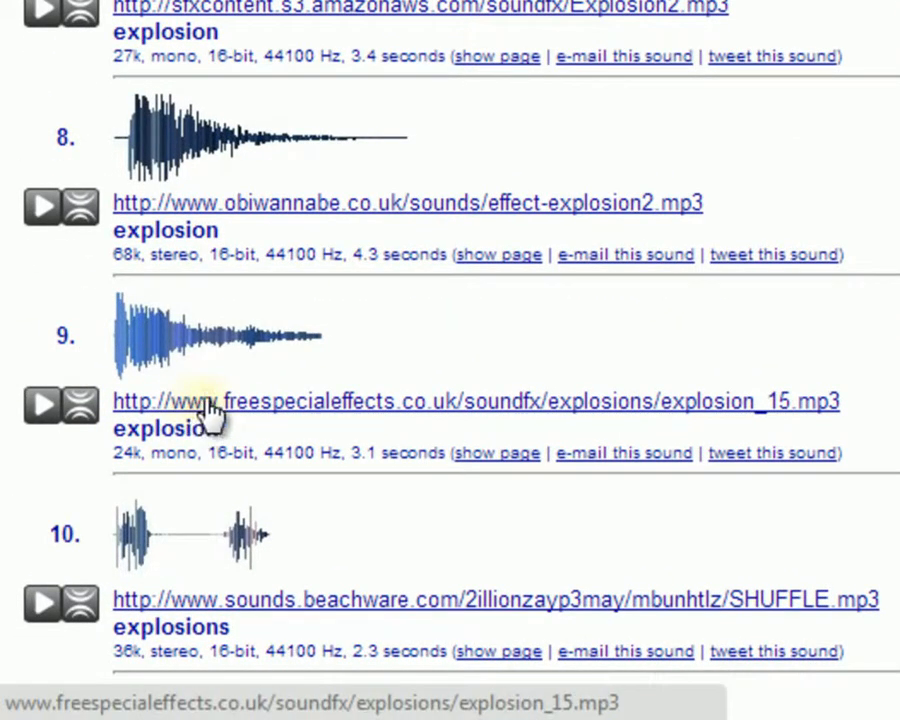
Step: Try saving result 9's explosion_15.mp3 link to the H: drive, cancelling the first attempt
{"action": "right_click", "coordinate": [271, 405]}
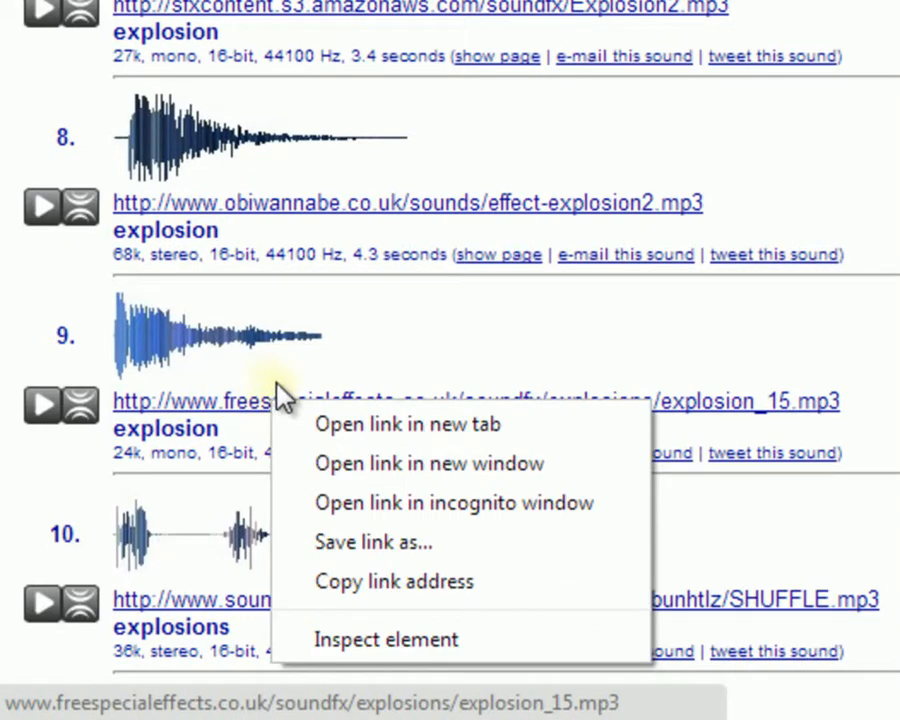
{"action": "left_click", "coordinate": [413, 544]}
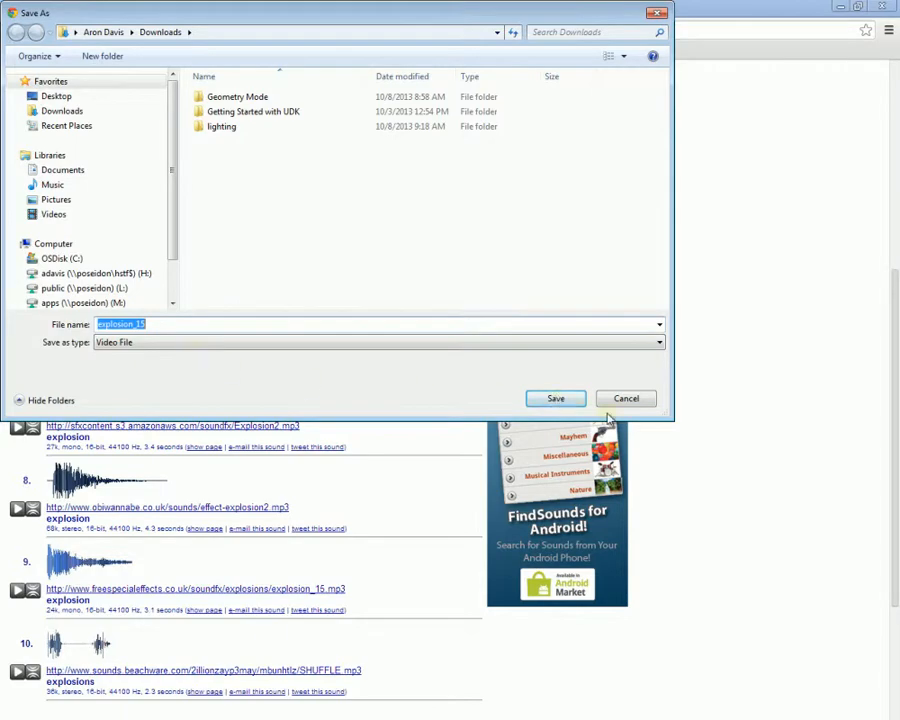
{"action": "left_click", "coordinate": [620, 402]}
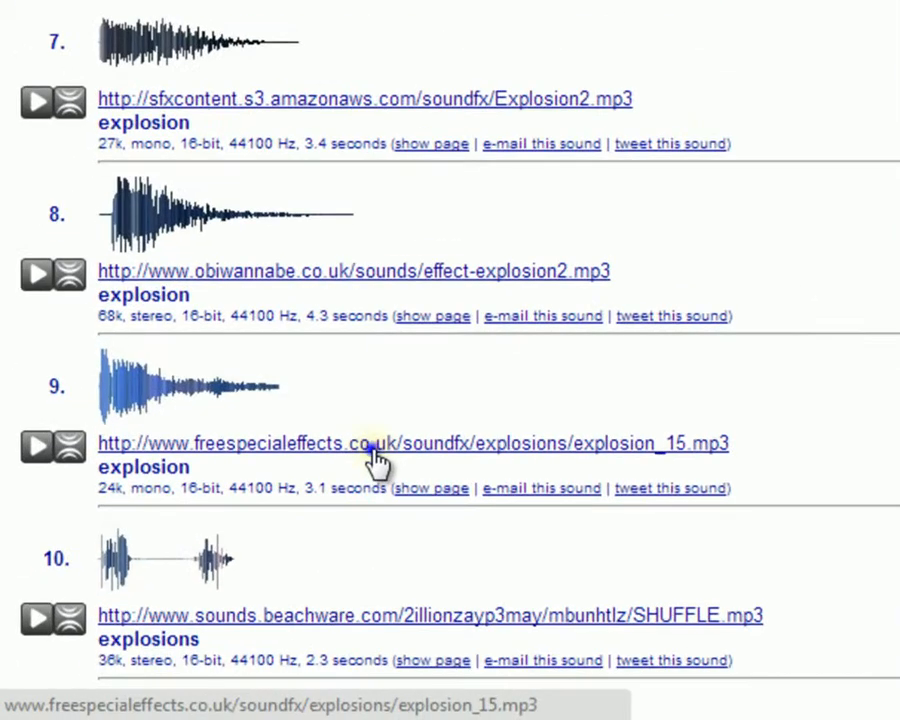
{"action": "right_click", "coordinate": [176, 595]}
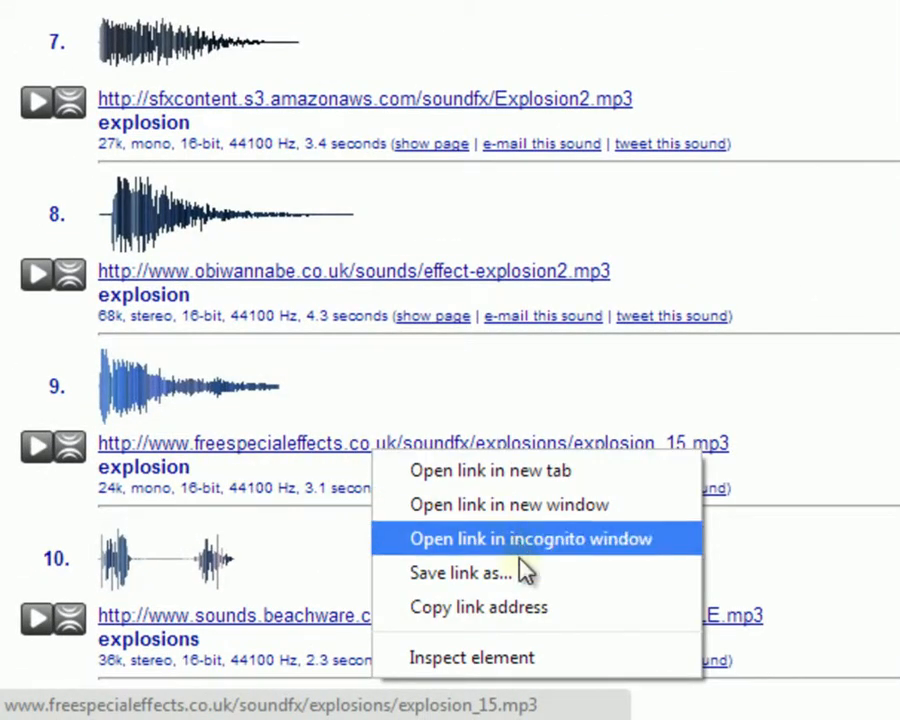
{"action": "left_click", "coordinate": [514, 584]}
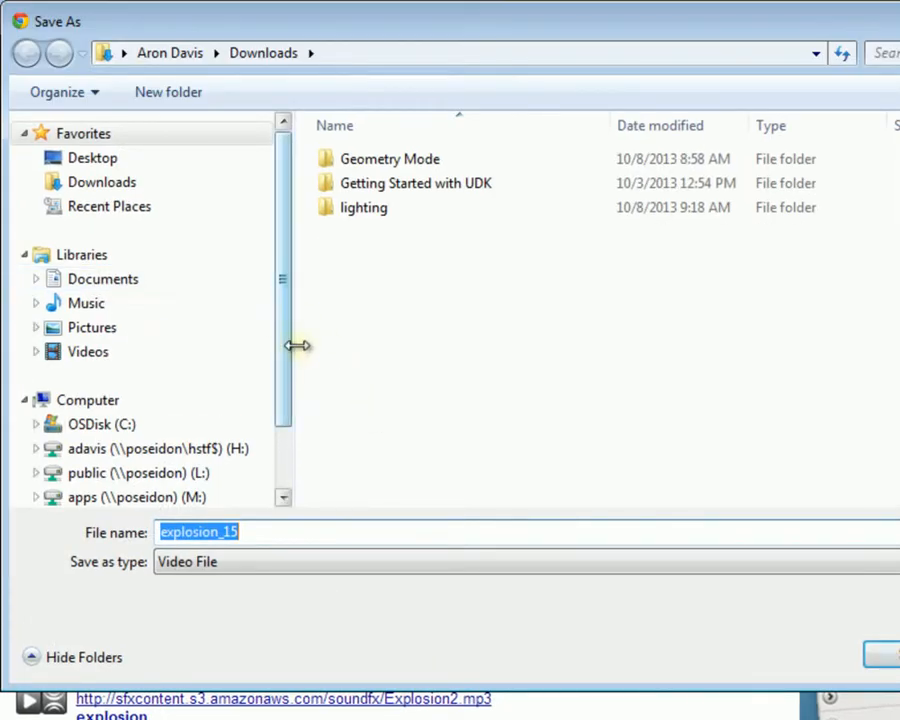
{"action": "scroll", "coordinate": [201, 388], "scroll_direction": "down", "scroll_amount": 1}
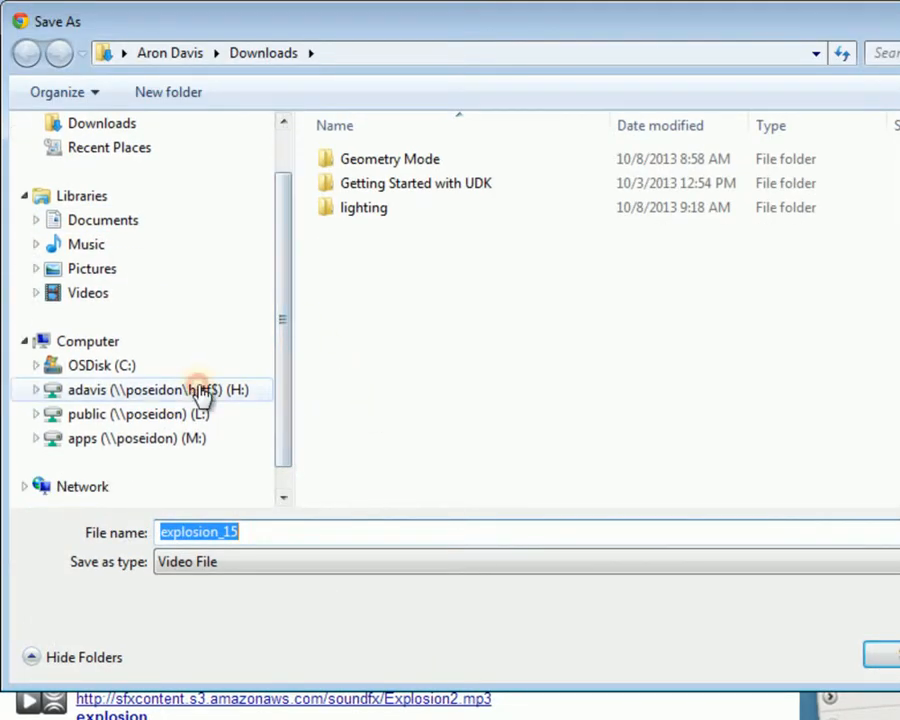
{"action": "left_click", "coordinate": [201, 389]}
{"action": "left_click", "coordinate": [221, 559]}
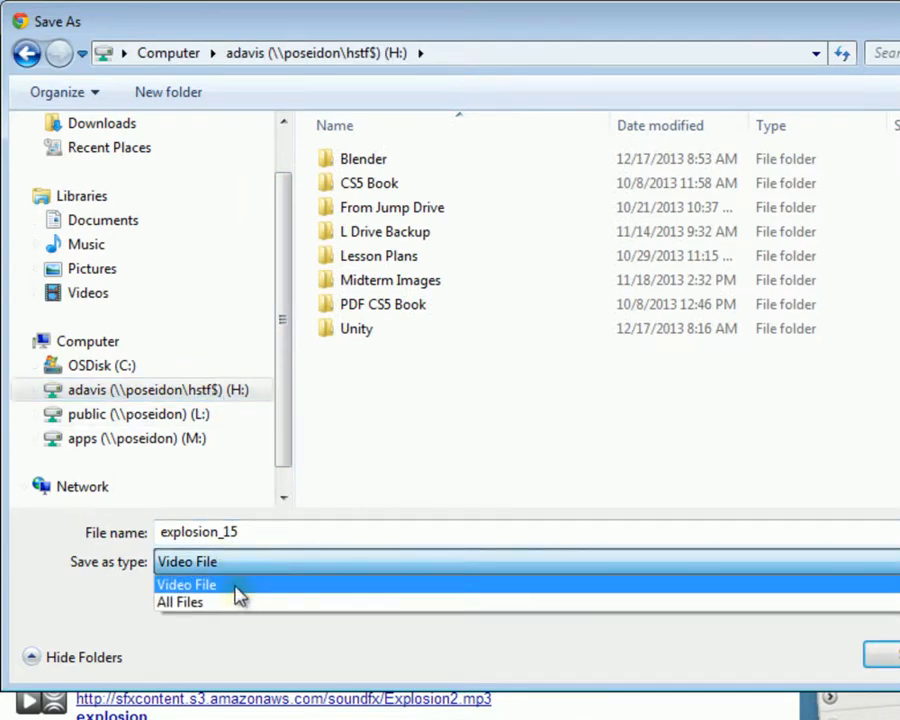
{"action": "left_click", "coordinate": [241, 566]}
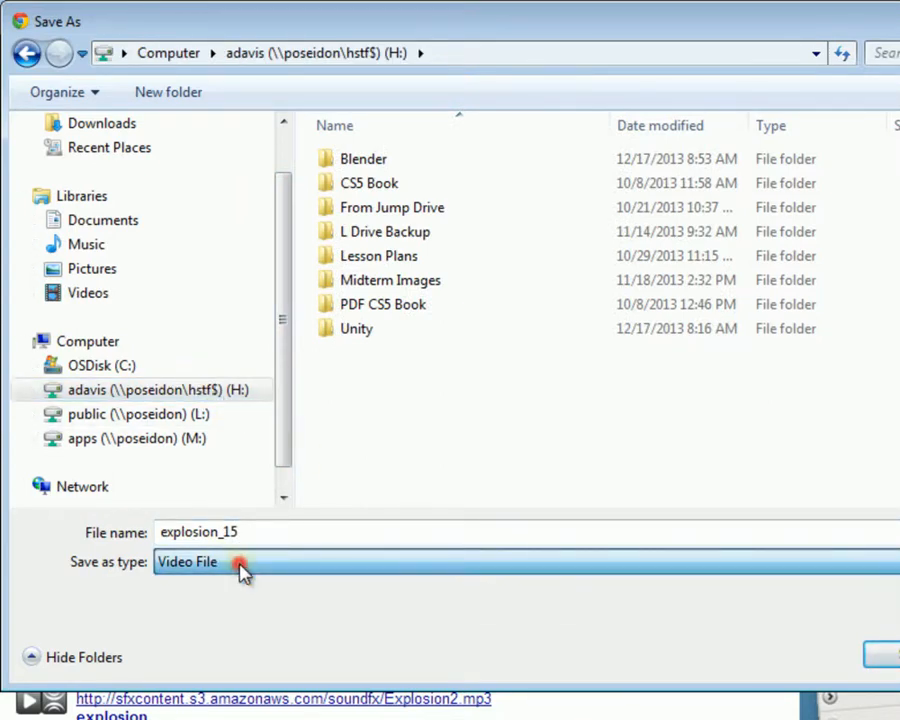
{"action": "double_click", "coordinate": [213, 535]}
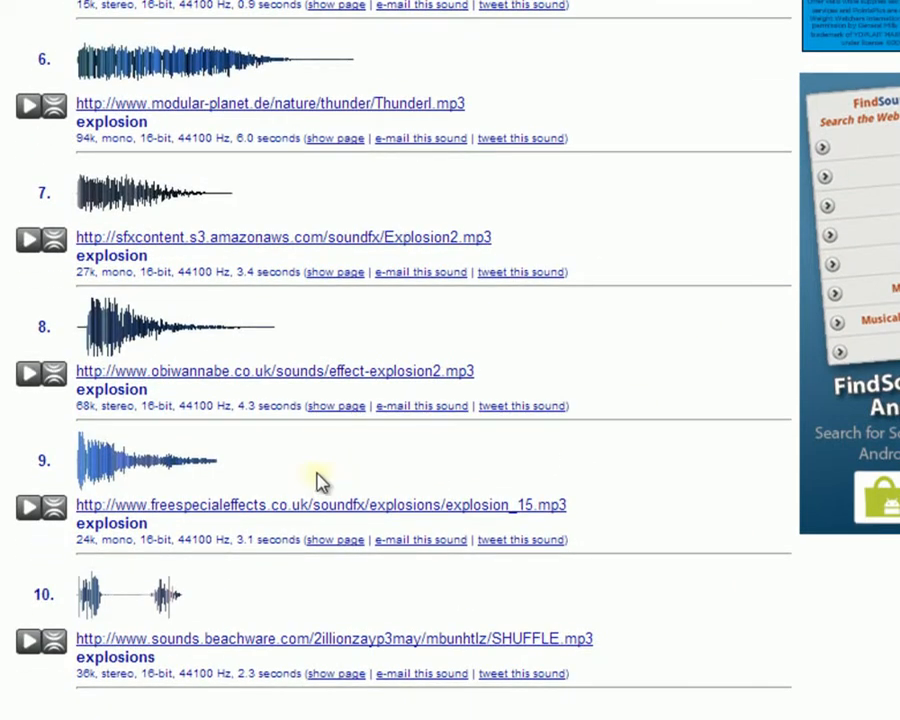
Step: Open explosion_15 in the audio player and attempt to save it from there, then cancel
{"action": "right_click", "coordinate": [247, 509]}
{"action": "key", "text": "Escape"}
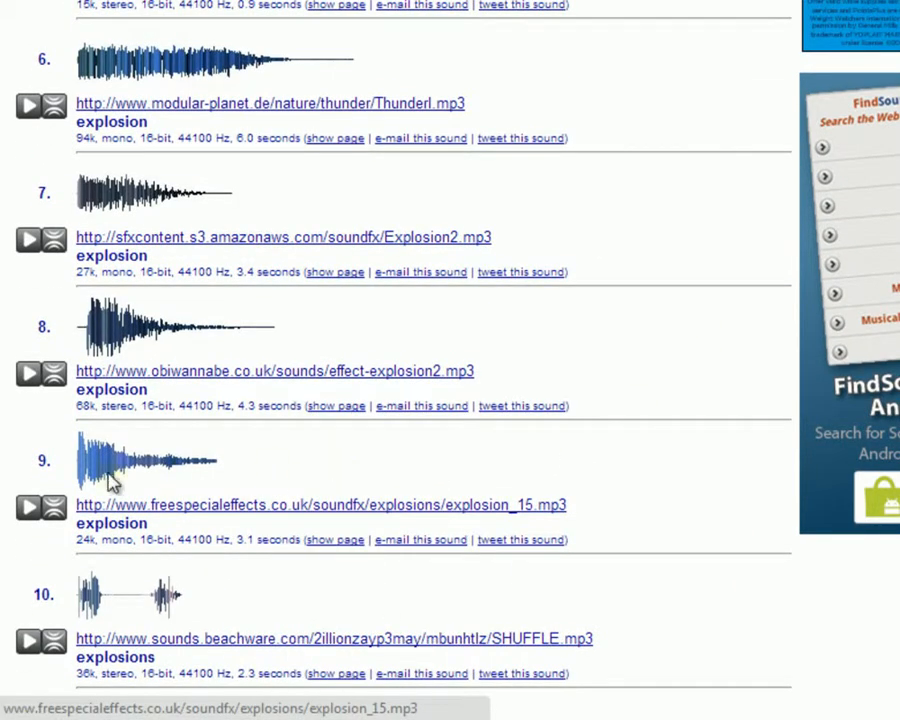
{"action": "left_click", "coordinate": [30, 506]}
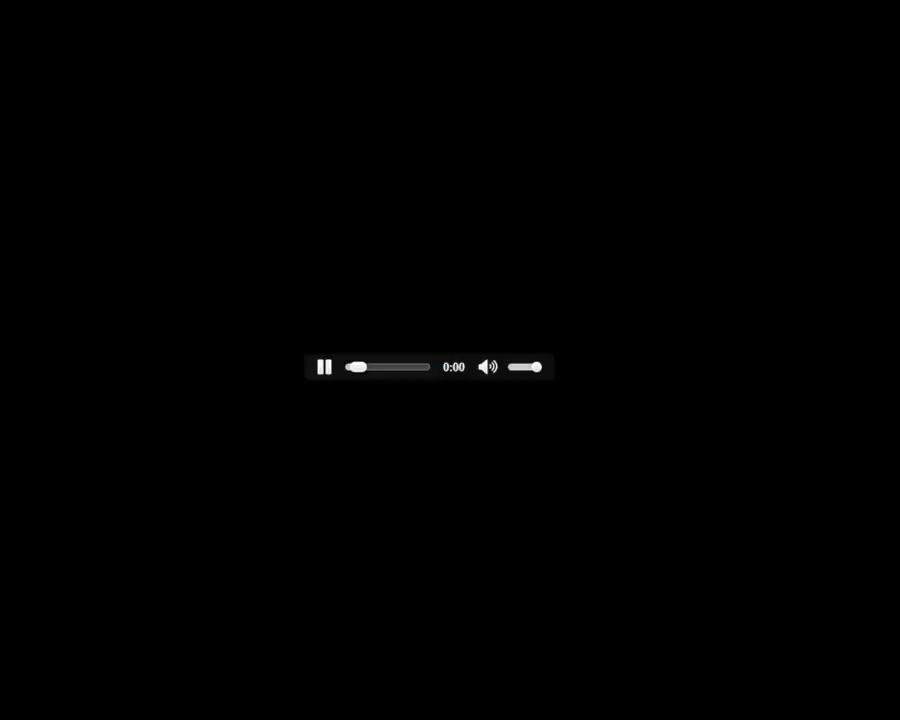
{"action": "right_click", "coordinate": [370, 311]}
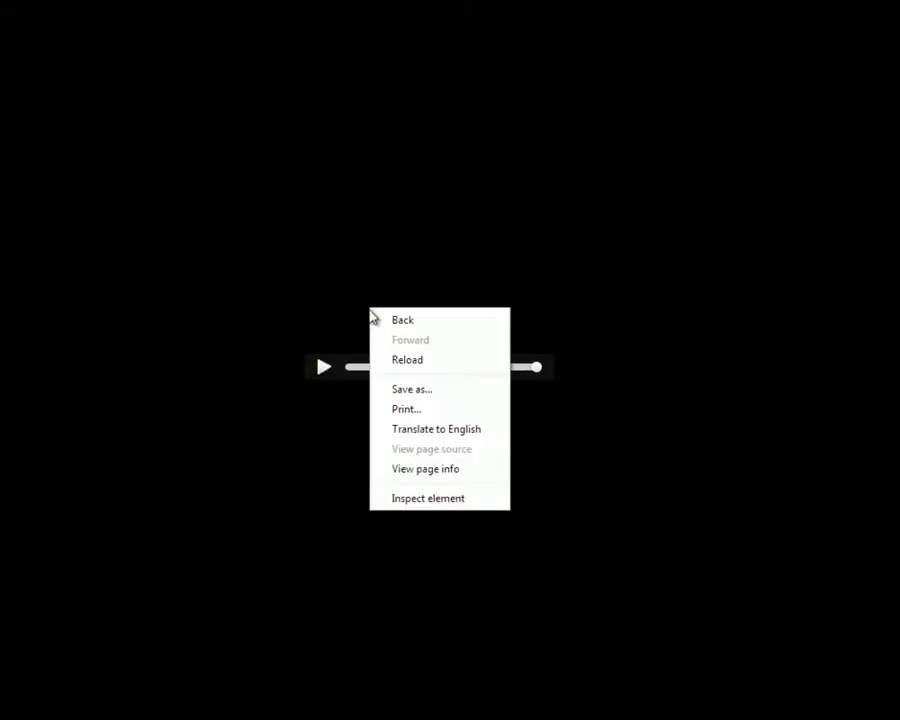
{"action": "left_click", "coordinate": [418, 383]}
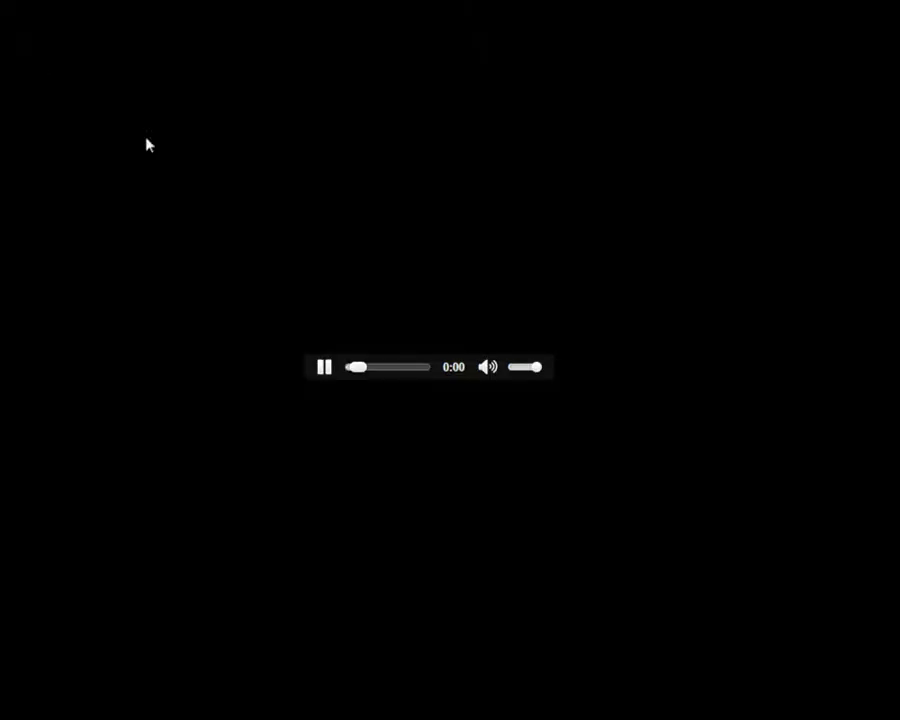
{"action": "right_click", "coordinate": [426, 335]}
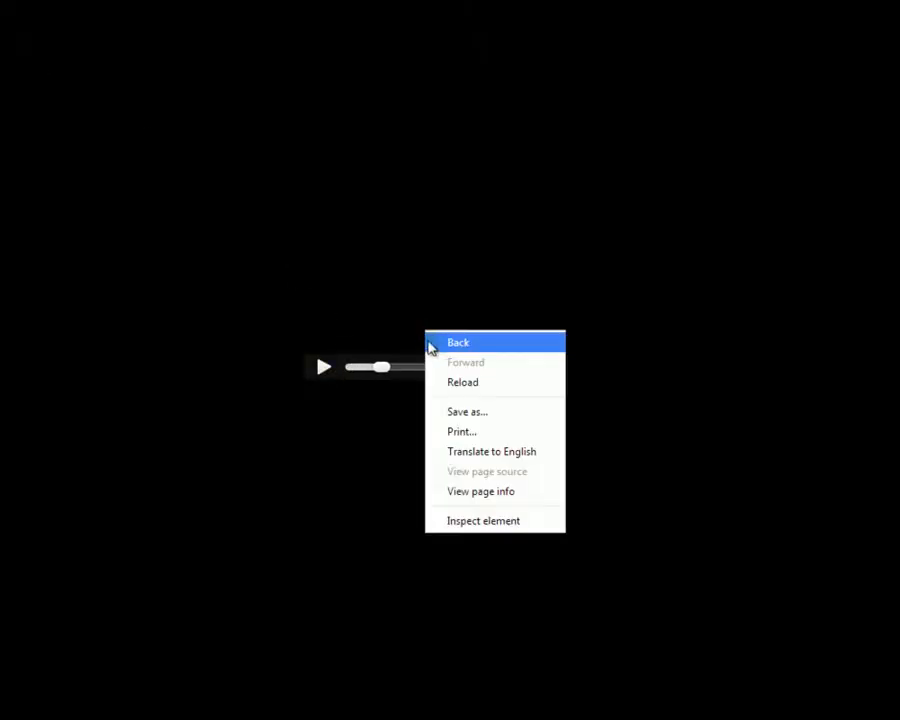
{"action": "left_click", "coordinate": [474, 428]}
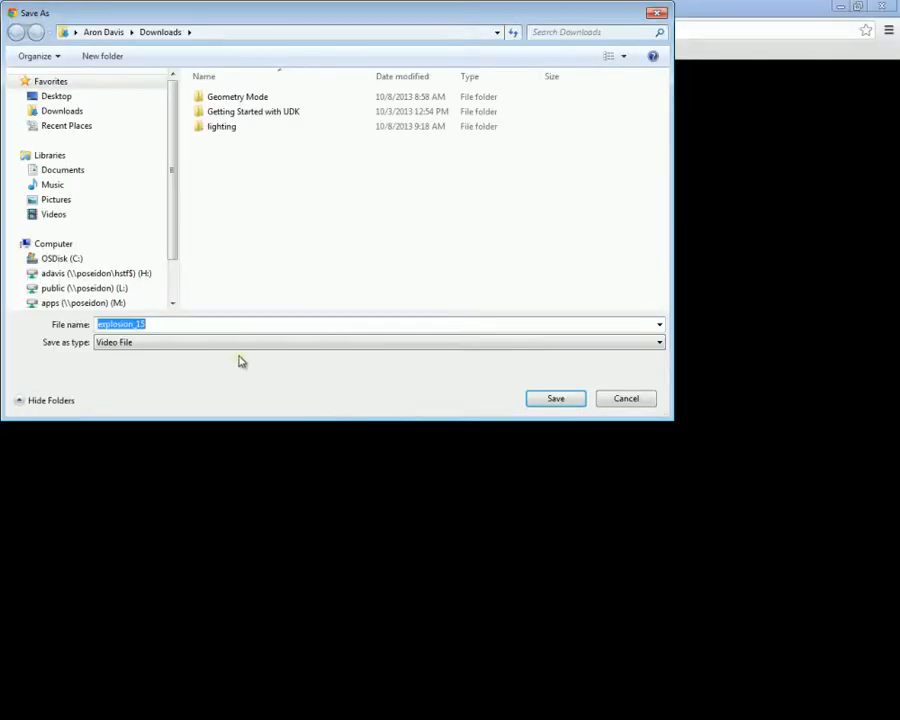
{"action": "left_click", "coordinate": [160, 344]}
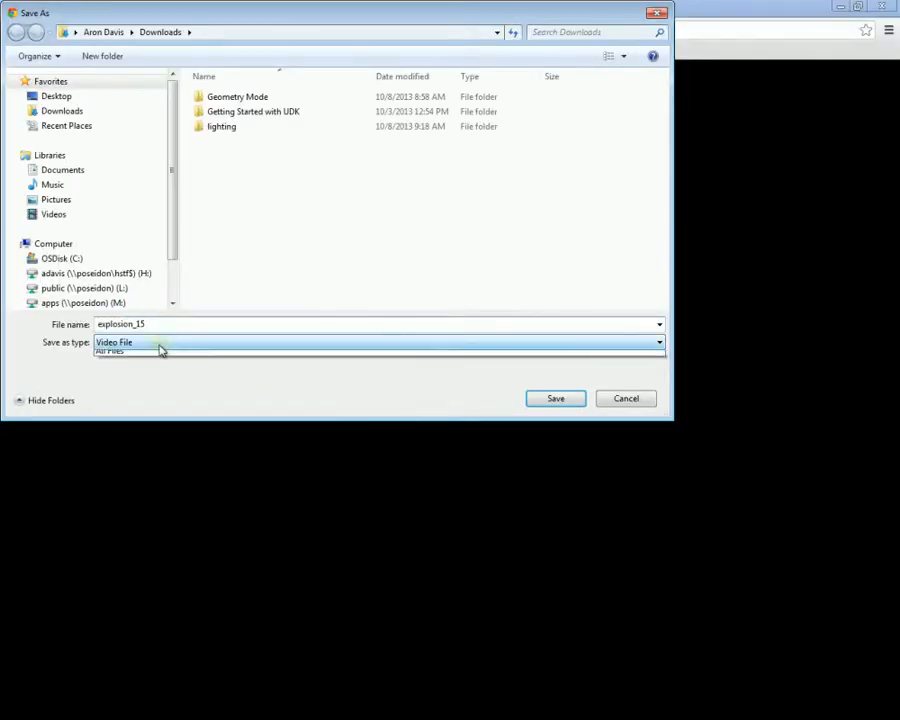
{"action": "left_click", "coordinate": [166, 355]}
{"action": "left_click", "coordinate": [146, 323]}
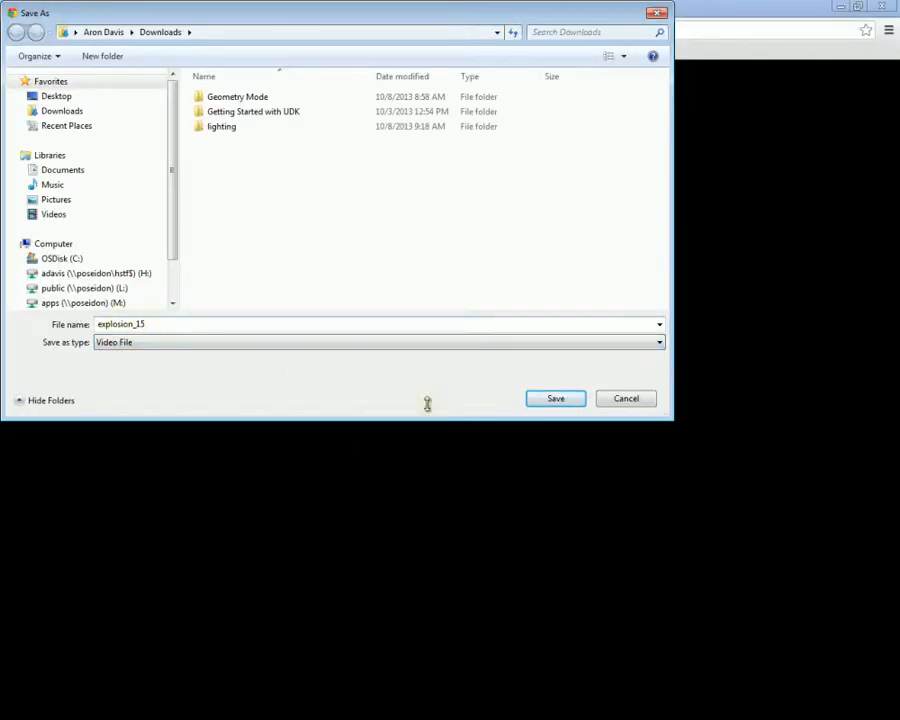
{"action": "left_click", "coordinate": [620, 401]}
Step: Back on the results, save explosion_15.mp3 to the H: drive as GameOverExplosion, then close Chrome
{"action": "key", "text": "alt+Left"}
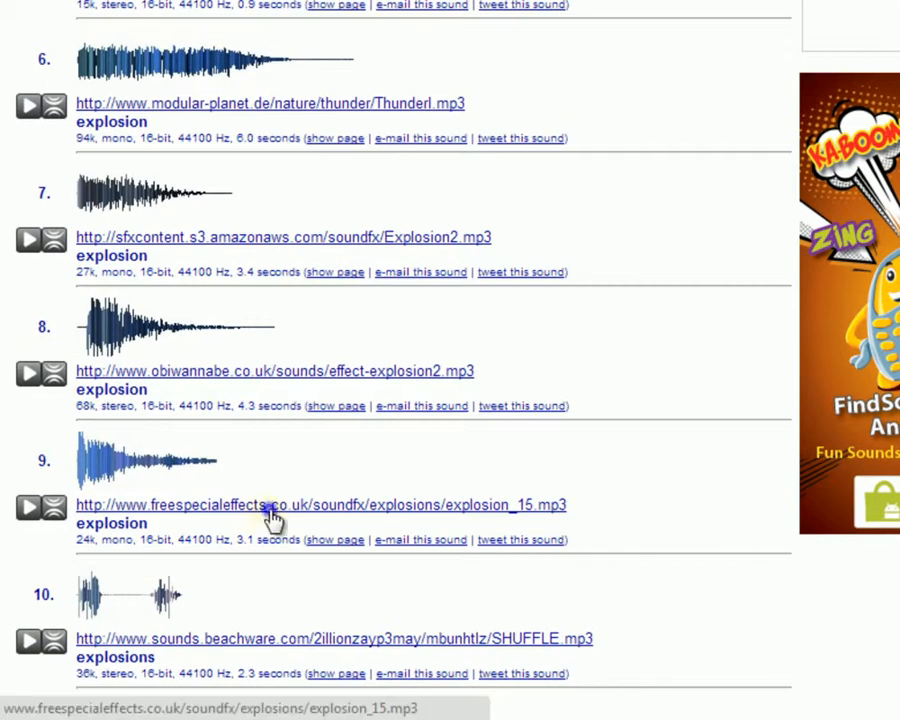
{"action": "right_click", "coordinate": [164, 591]}
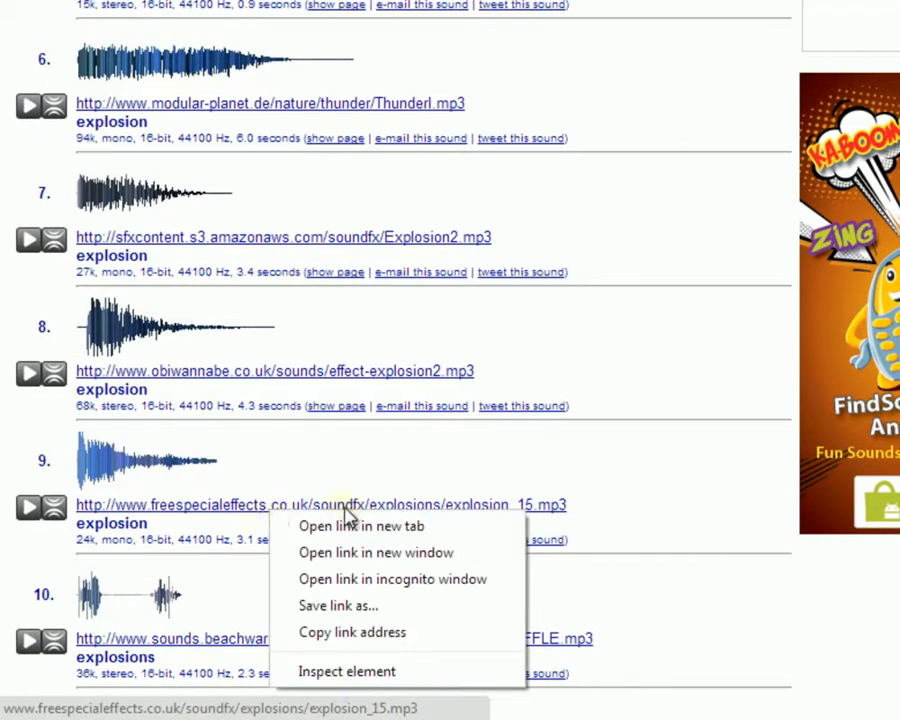
{"action": "left_click", "coordinate": [400, 607]}
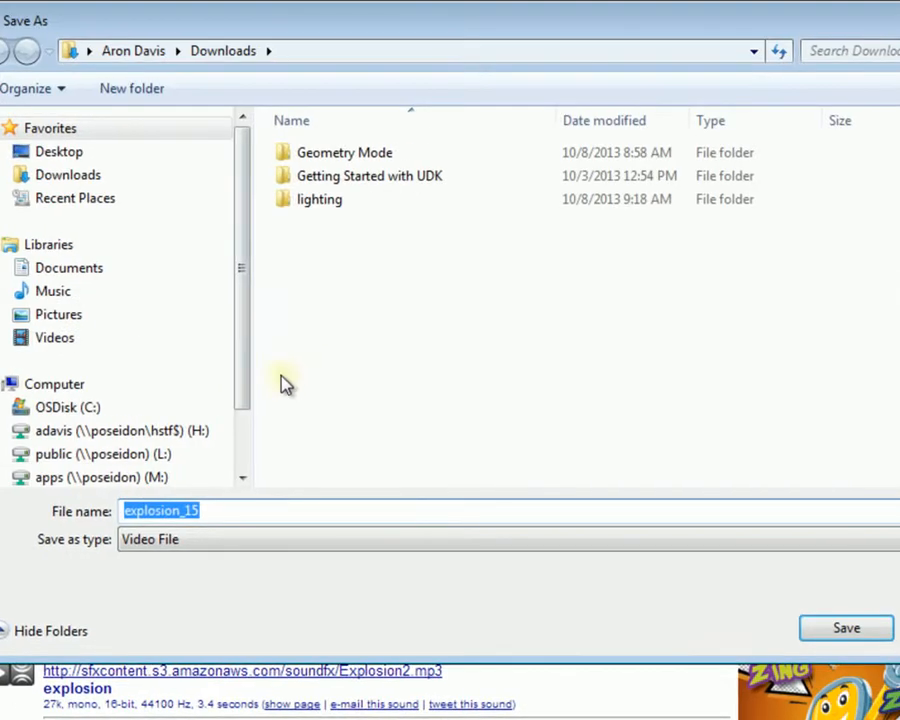
{"action": "left_click_drag", "start_coordinate": [241, 343], "coordinate": [240, 402]}
{"action": "left_click", "coordinate": [157, 353]}
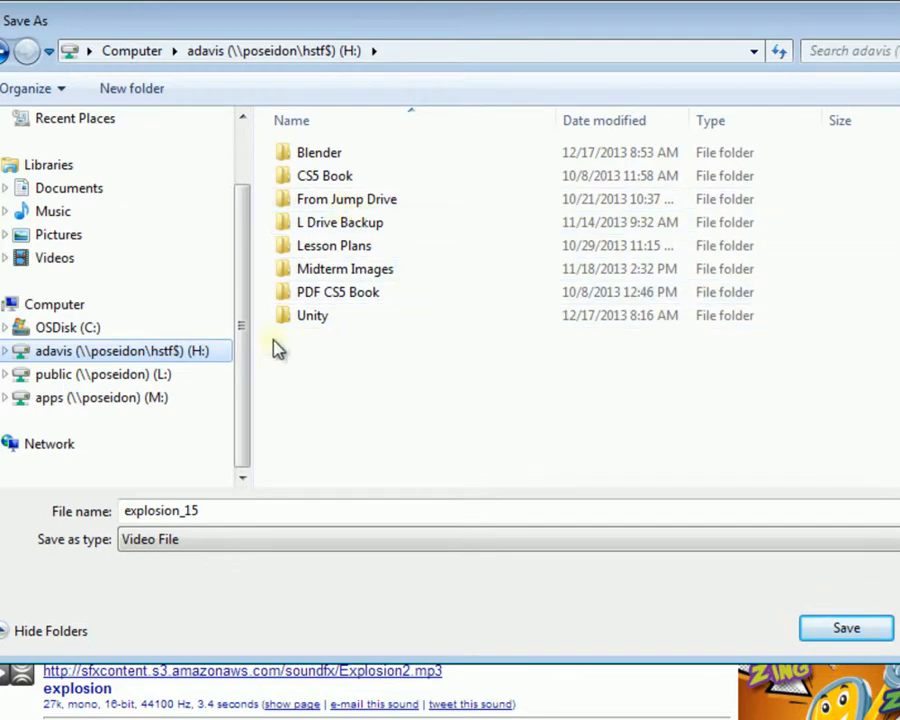
{"action": "left_click", "coordinate": [299, 512]}
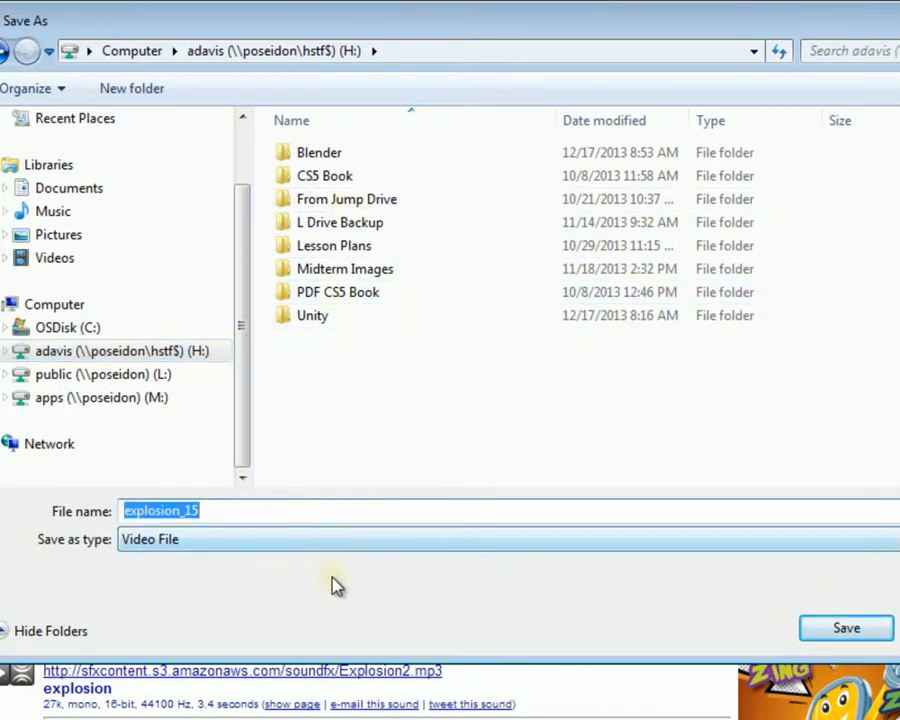
{"action": "type", "text": "GameOverE"}
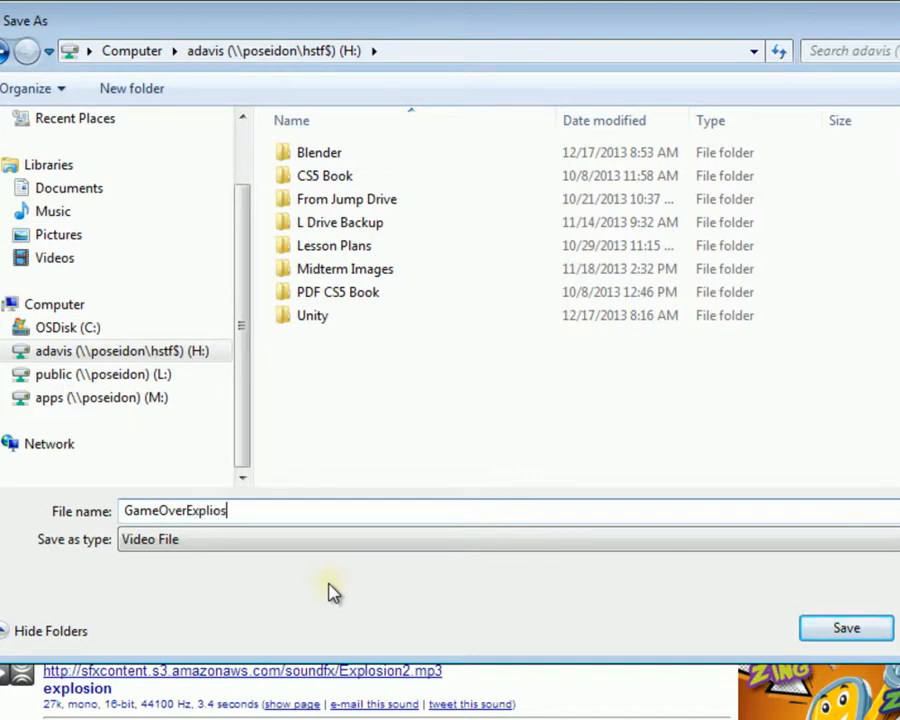
{"action": "type", "text": "xplosion"}
{"action": "key", "text": "Return"}
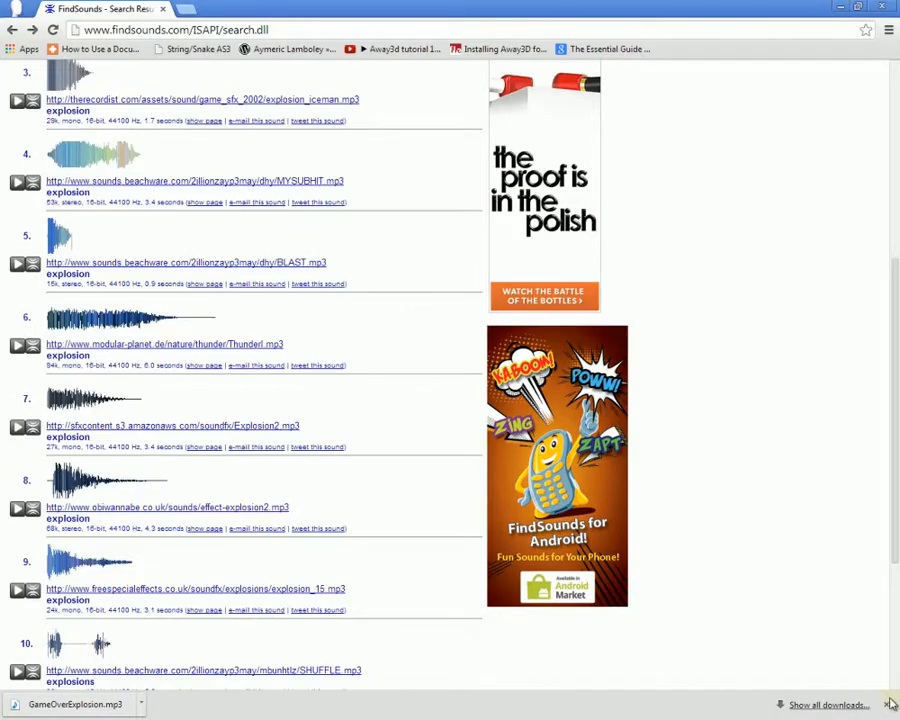
{"action": "left_click", "coordinate": [887, 704]}
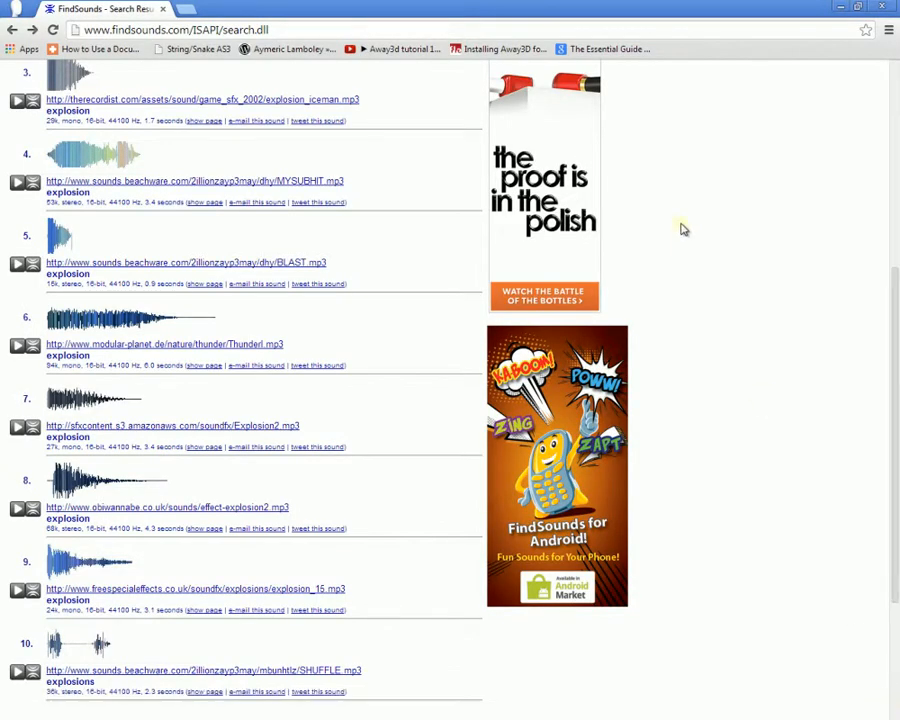
{"action": "left_click", "coordinate": [882, 7]}
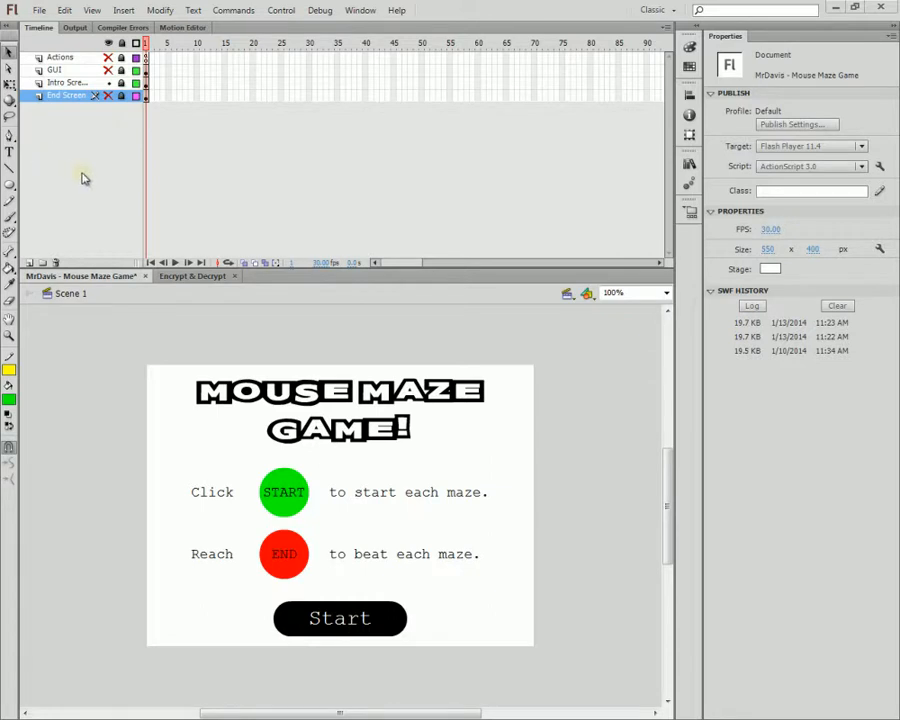
Step: Start File > Import > Import to Library and move the import window into view
{"action": "left_click", "coordinate": [689, 164]}
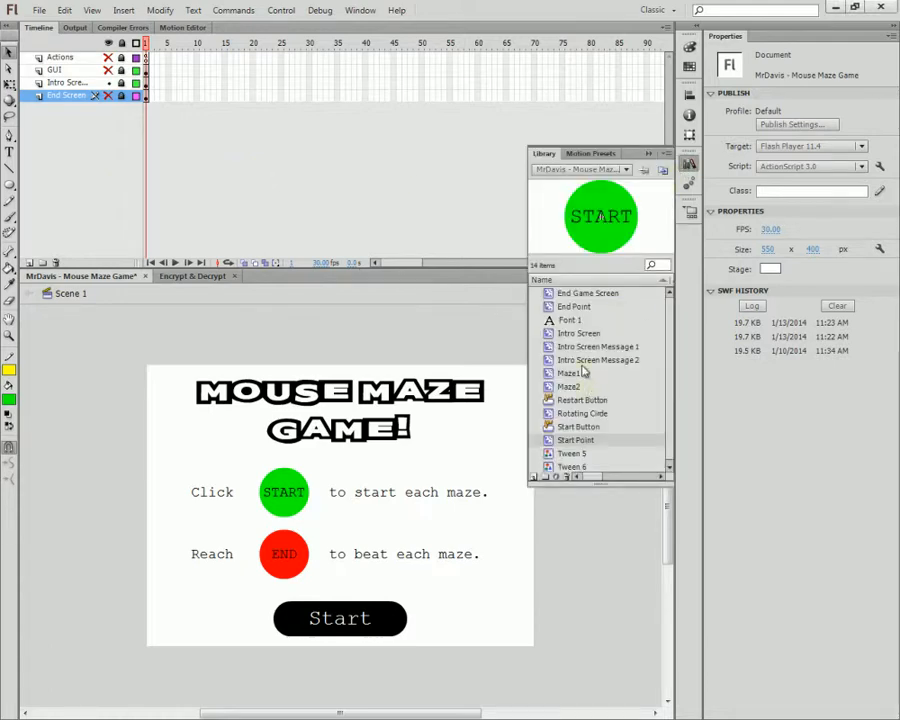
{"action": "left_click", "coordinate": [312, 246]}
{"action": "left_click", "coordinate": [38, 12]}
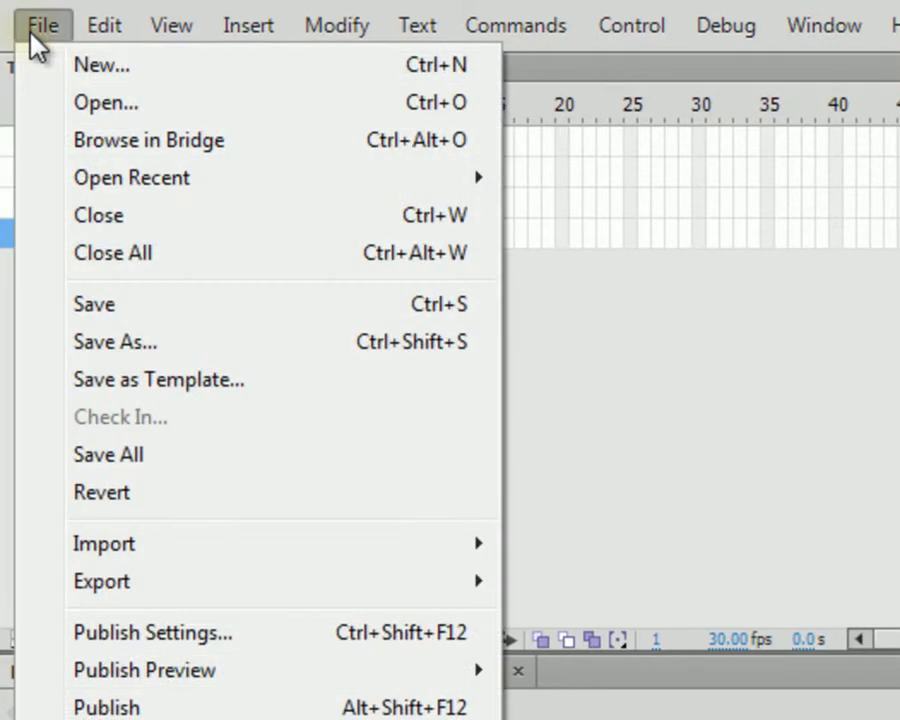
{"action": "mouse_move", "coordinate": [420, 554]}
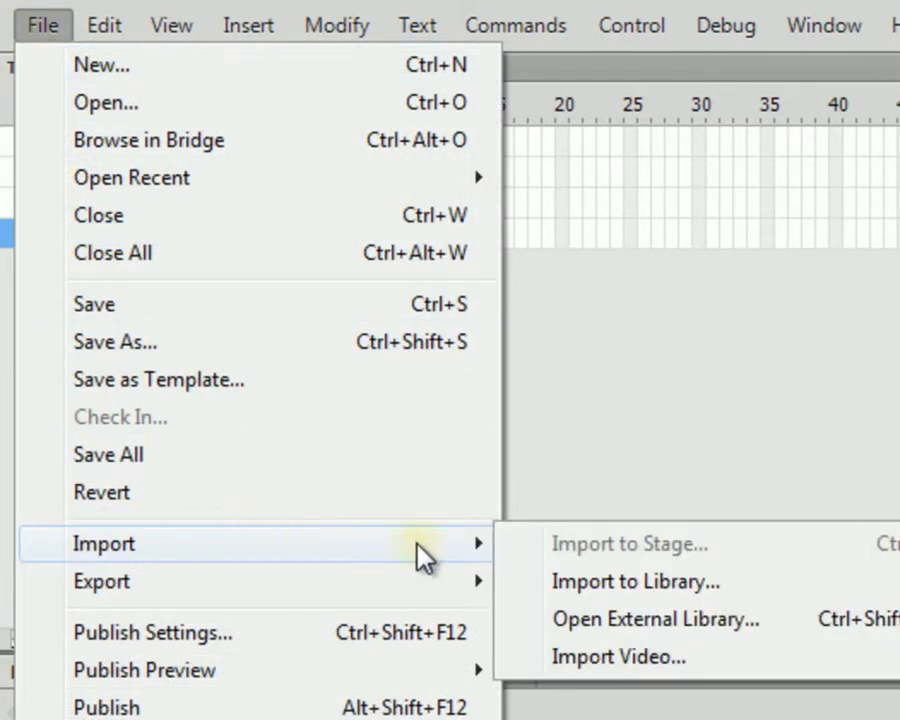
{"action": "left_click", "coordinate": [622, 580]}
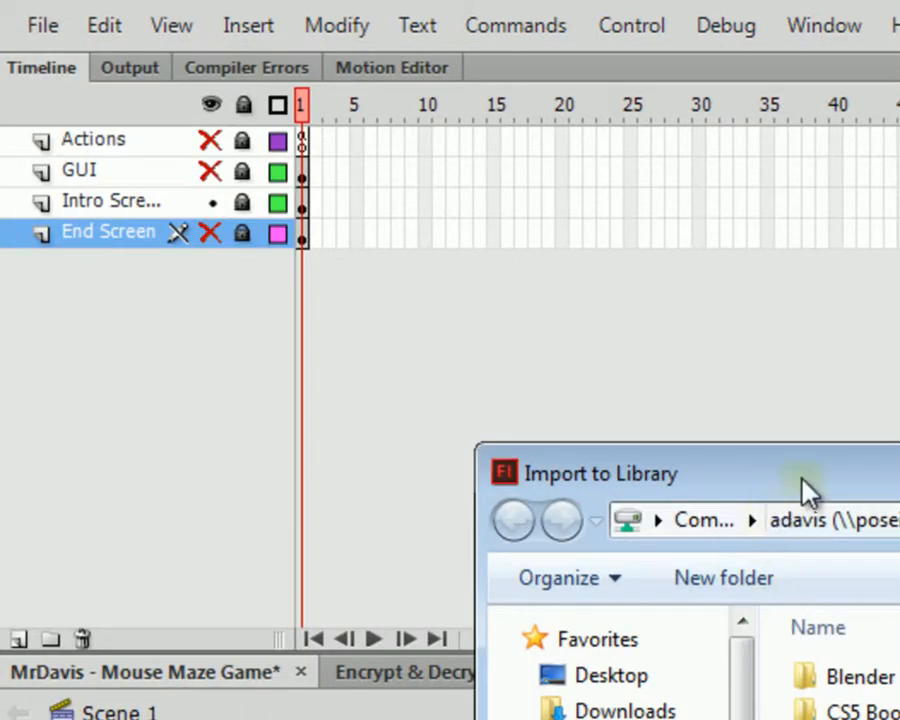
{"action": "left_click_drag", "start_coordinate": [802, 478], "coordinate": [826, 719]}
{"action": "left_click_drag", "start_coordinate": [700, 719], "coordinate": [697, 530]}
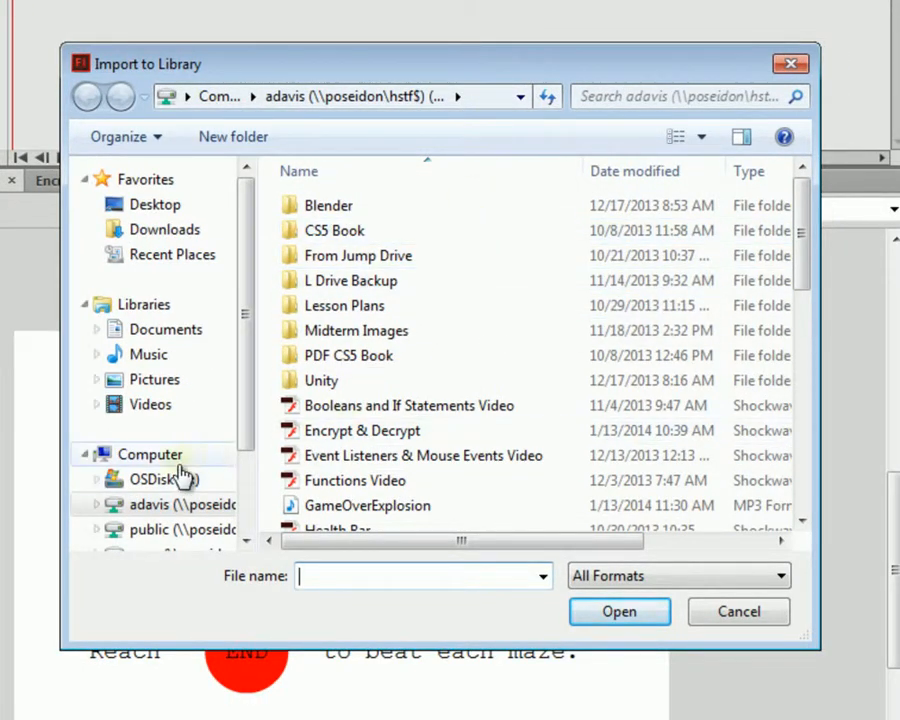
Step: With All Formats as the filter, select GameOverExplosion on the H: drive and import it
{"action": "left_click", "coordinate": [165, 508]}
{"action": "left_click", "coordinate": [377, 506]}
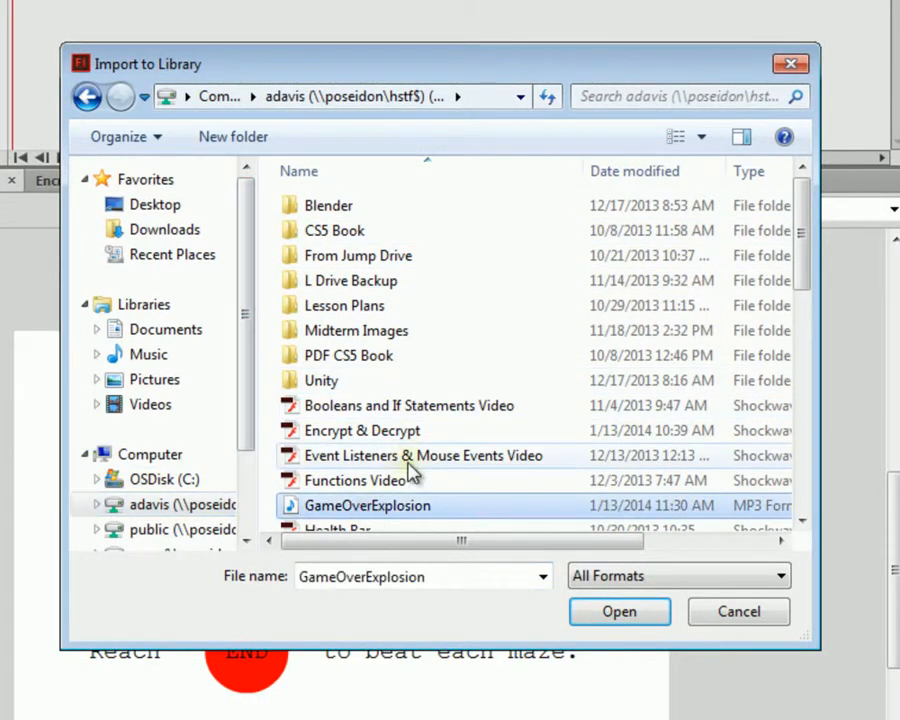
{"action": "scroll", "coordinate": [380, 470], "scroll_direction": "down", "scroll_amount": 1}
{"action": "scroll", "coordinate": [357, 455], "scroll_direction": "down", "scroll_amount": 5}
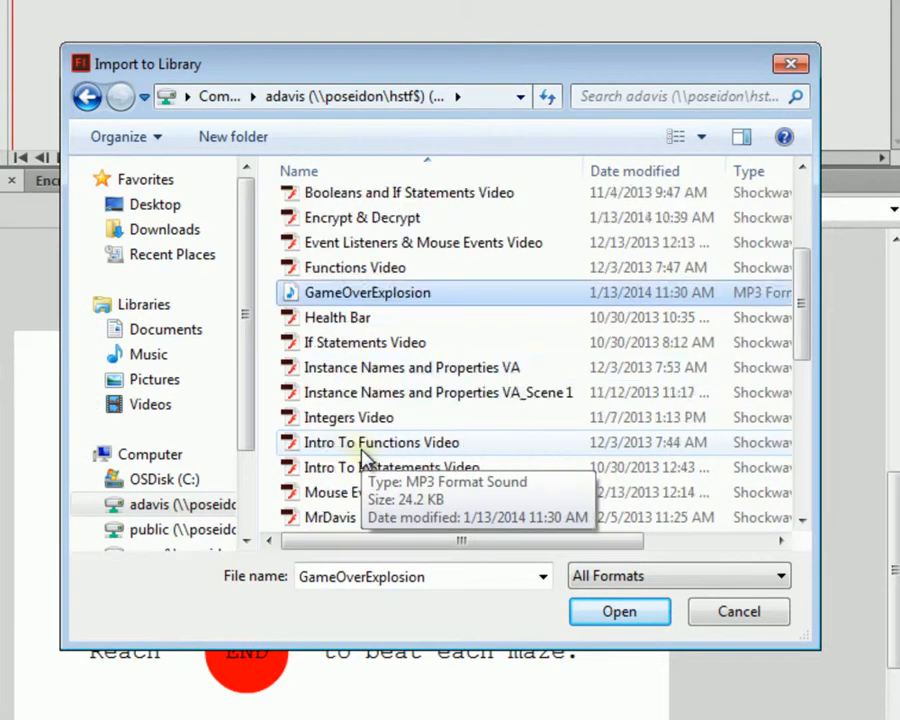
{"action": "scroll", "coordinate": [360, 456], "scroll_direction": "up", "scroll_amount": 4}
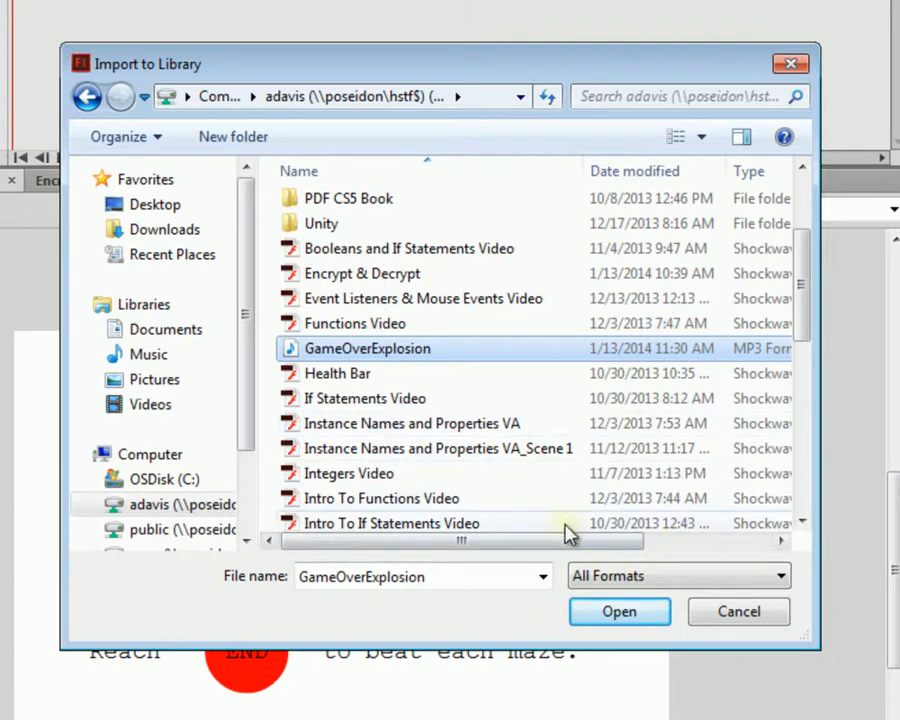
{"action": "left_click", "coordinate": [584, 574]}
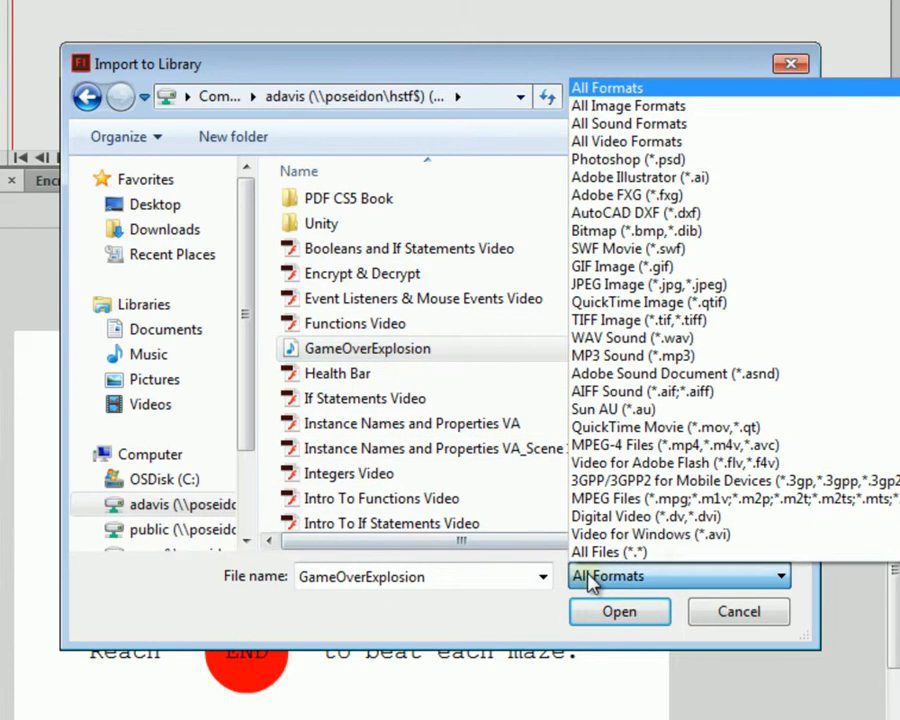
{"action": "left_click", "coordinate": [598, 90]}
{"action": "left_click", "coordinate": [357, 350]}
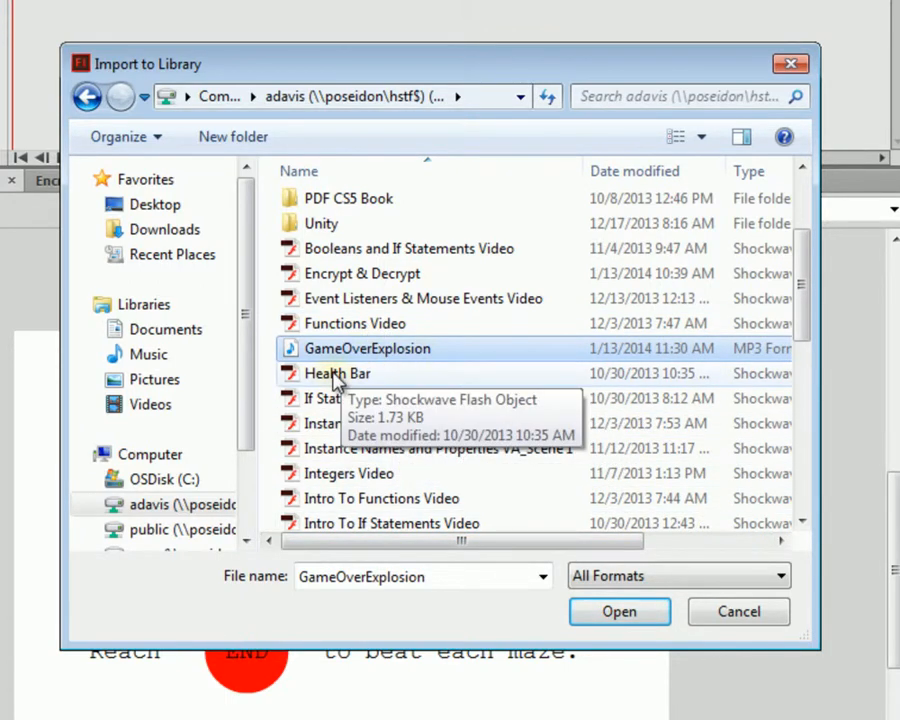
{"action": "left_click", "coordinate": [621, 613]}
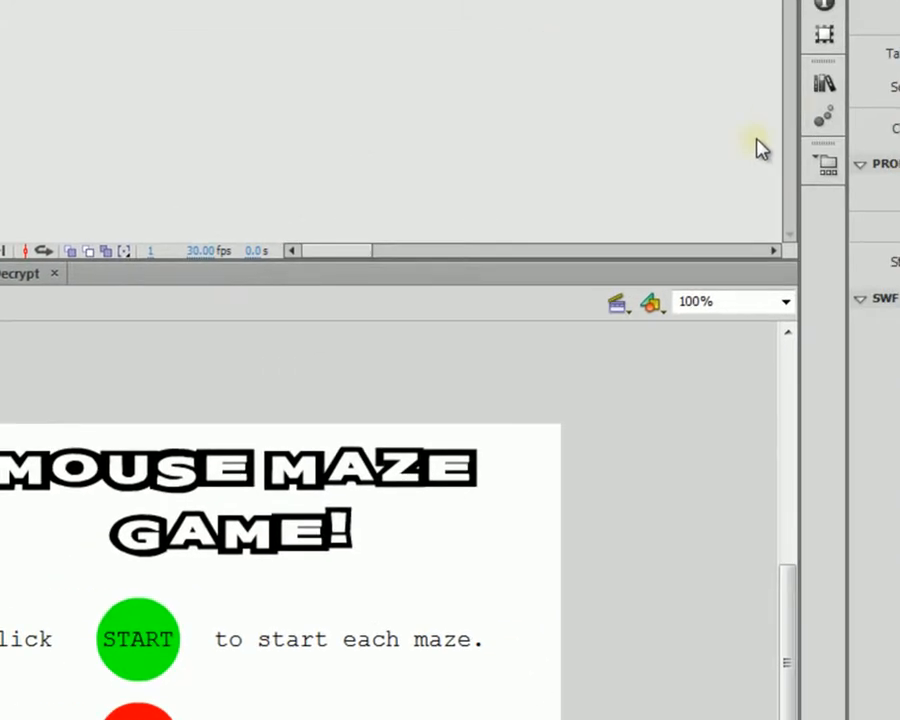
Step: Open the Library and play GameOverExplosion.mp3 twice from its Sound Properties
{"action": "left_click", "coordinate": [820, 78]}
{"action": "scroll", "coordinate": [672, 575], "scroll_direction": "down", "scroll_amount": 1}
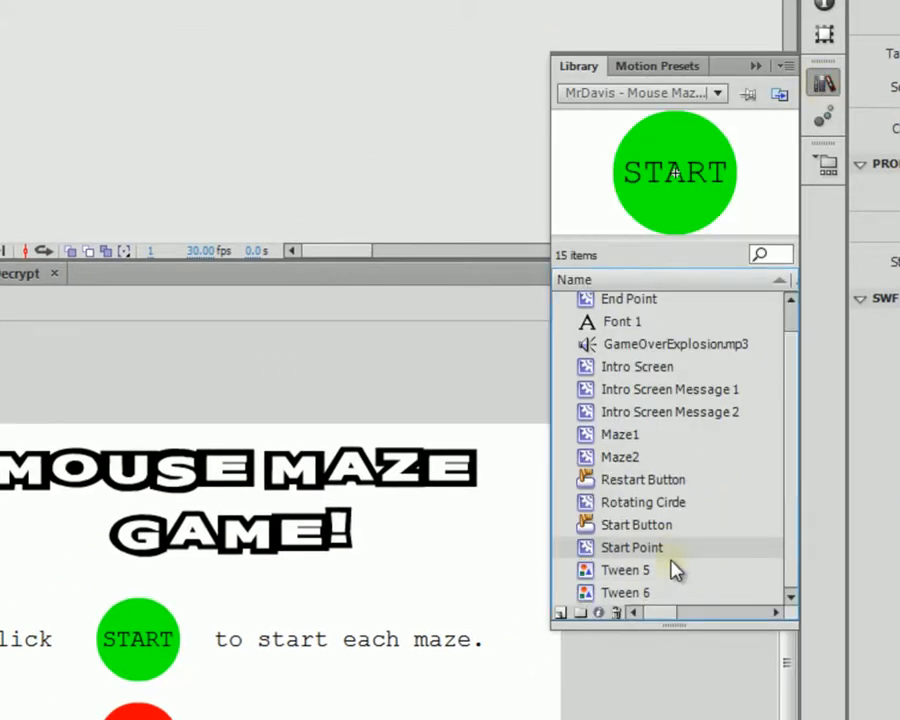
{"action": "scroll", "coordinate": [674, 566], "scroll_direction": "up", "scroll_amount": 1}
{"action": "left_click", "coordinate": [686, 371]}
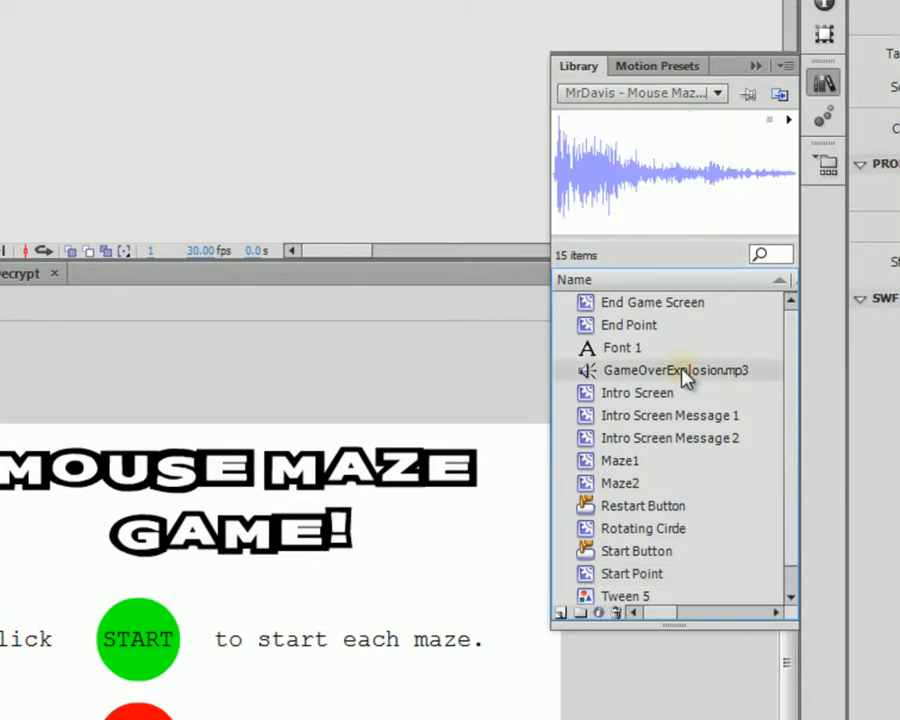
{"action": "double_click", "coordinate": [643, 196]}
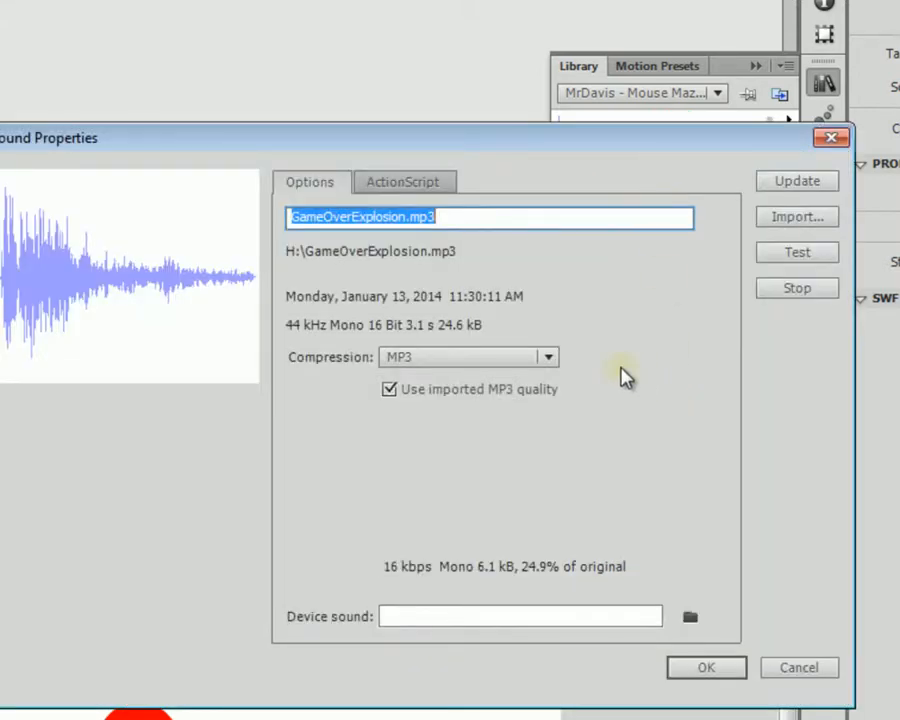
{"action": "left_click", "coordinate": [775, 254]}
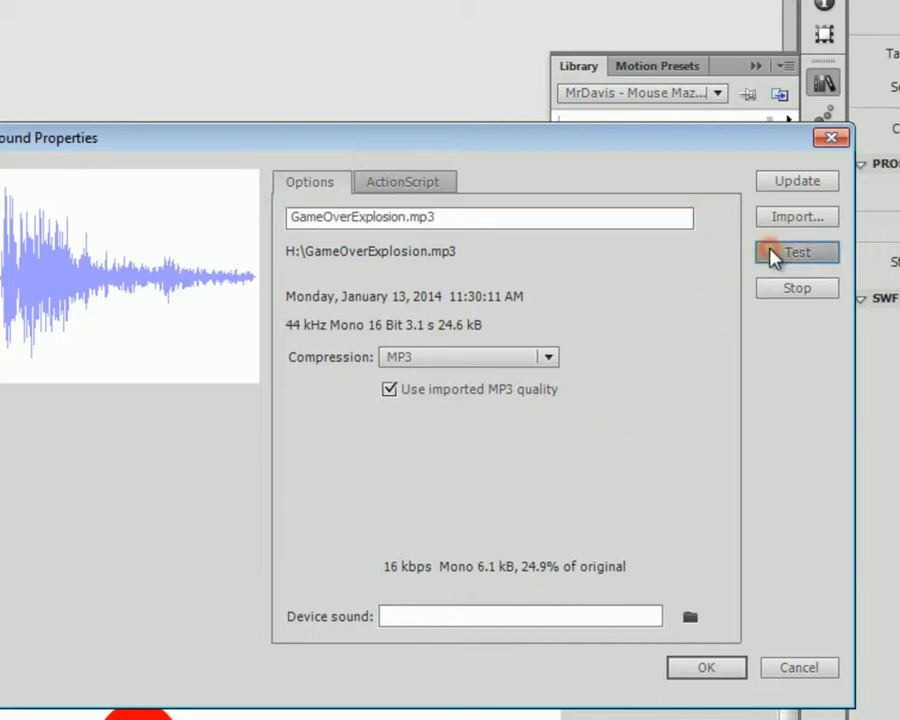
{"action": "left_click", "coordinate": [831, 140]}
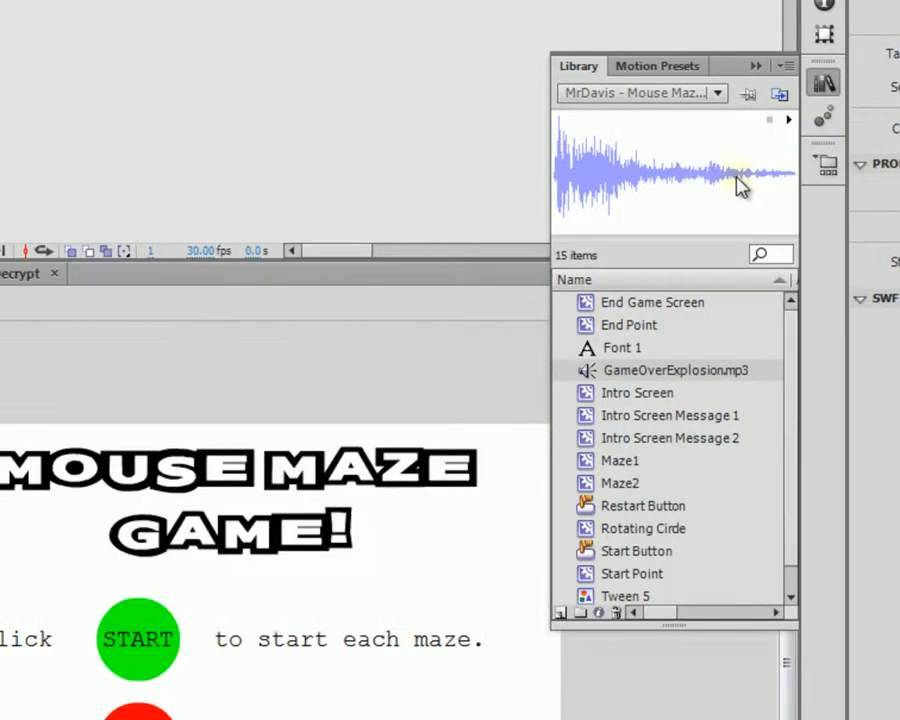
{"action": "double_click", "coordinate": [730, 184]}
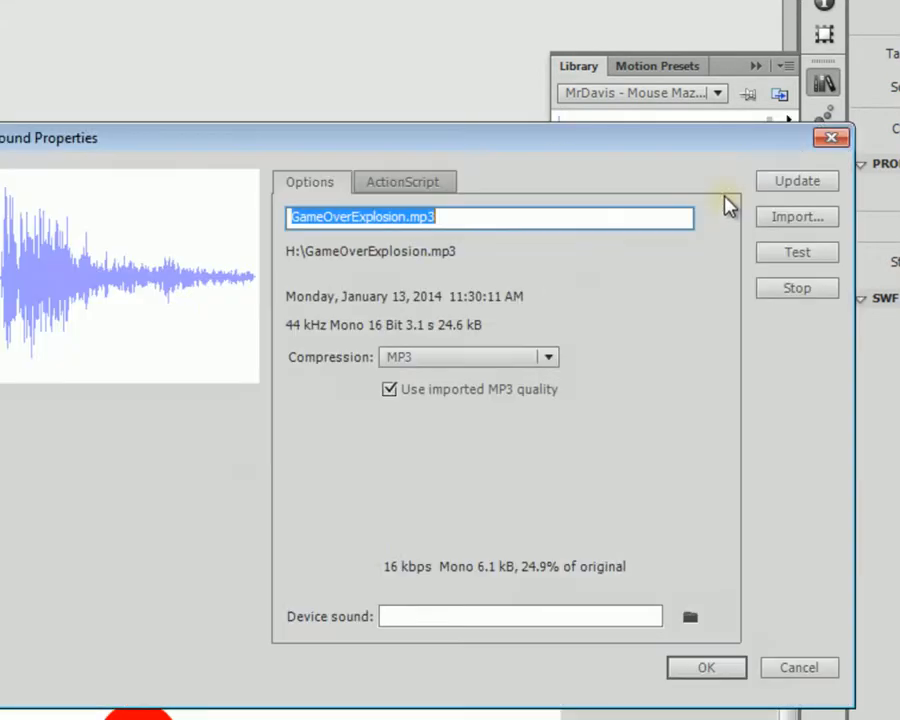
{"action": "left_click", "coordinate": [785, 260]}
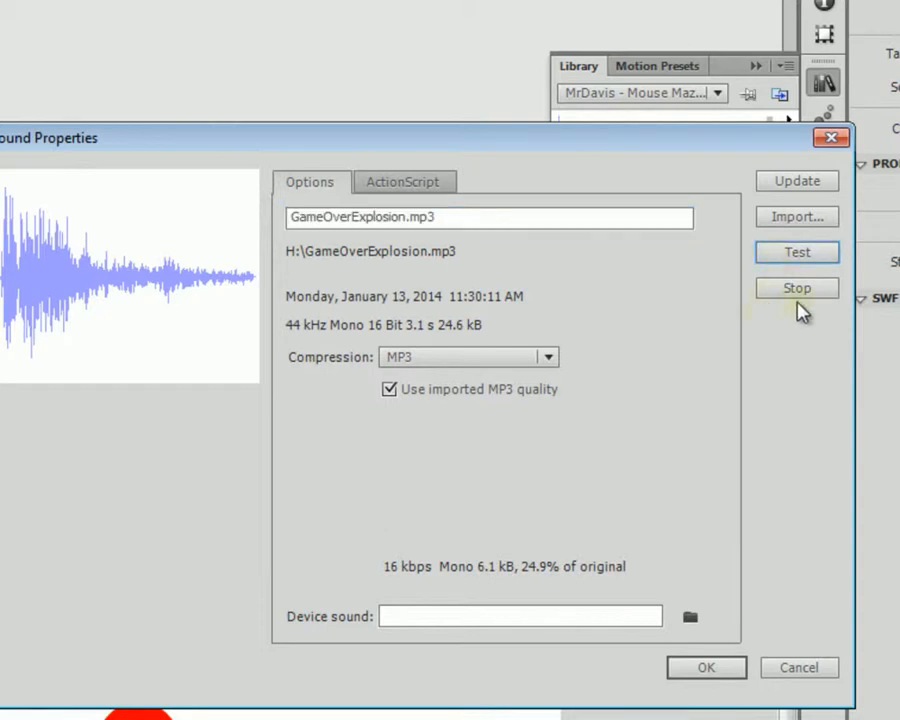
{"action": "left_click", "coordinate": [797, 664]}
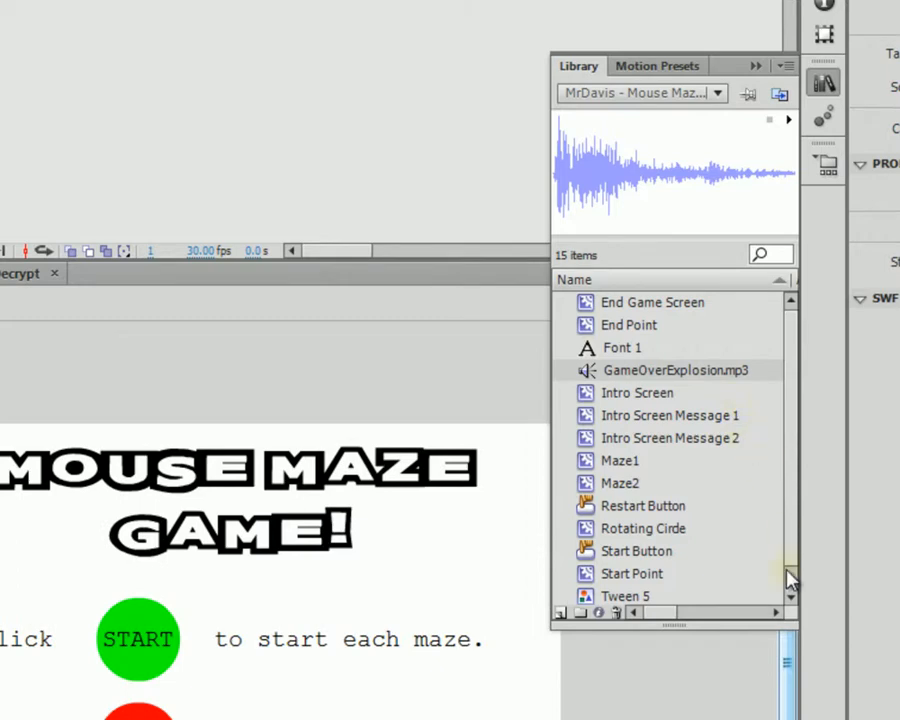
Step: Select GameOverExplosion.mp3, close the Library with Ctrl+L, and hide the Intro Screen layer
{"action": "left_click_drag", "start_coordinate": [789, 562], "coordinate": [794, 517]}
{"action": "right_click", "coordinate": [756, 556]}
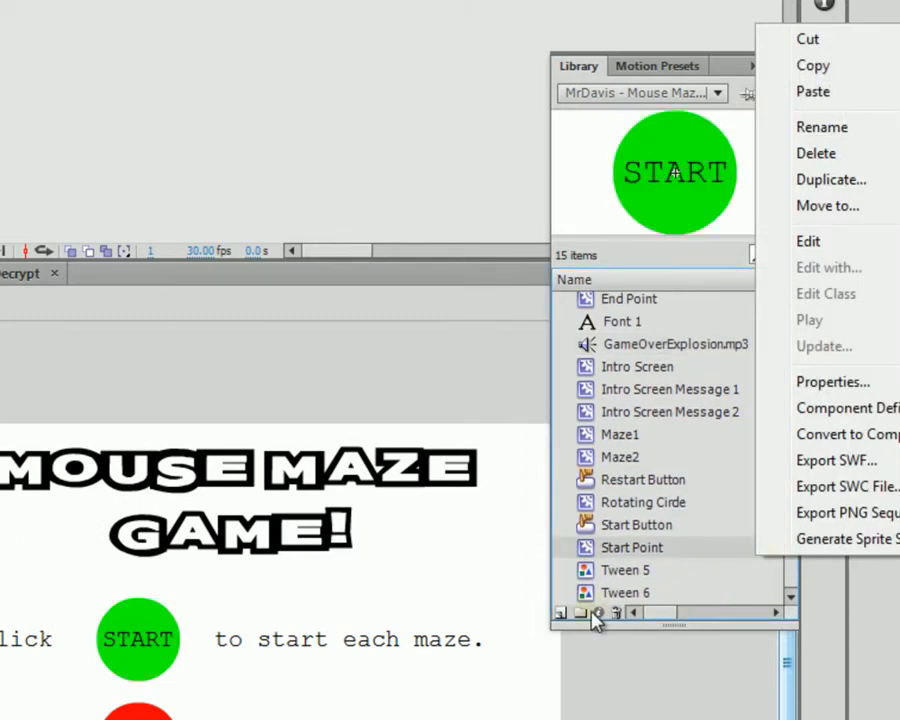
{"action": "left_click", "coordinate": [669, 611]}
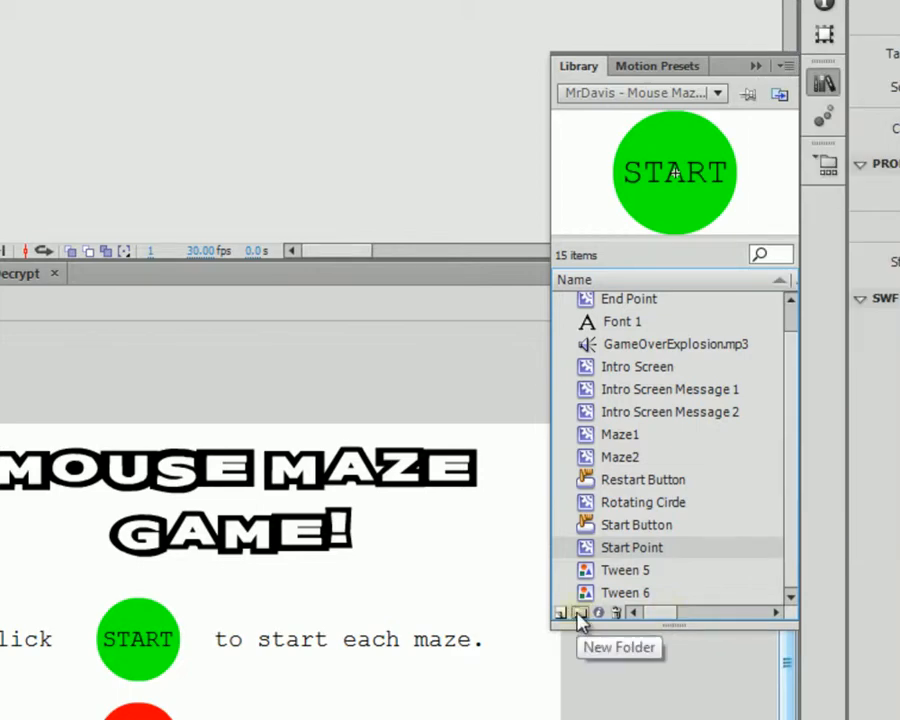
{"action": "scroll", "coordinate": [715, 420], "scroll_direction": "up", "scroll_amount": 1}
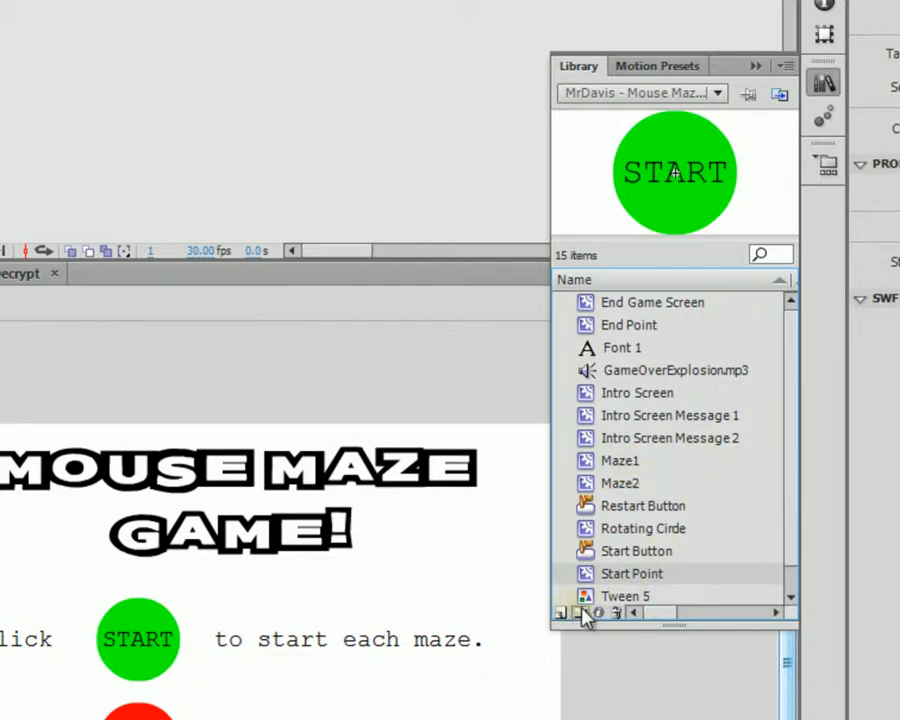
{"action": "scroll", "coordinate": [625, 550], "scroll_direction": "down", "scroll_amount": 1}
{"action": "left_click", "coordinate": [720, 348]}
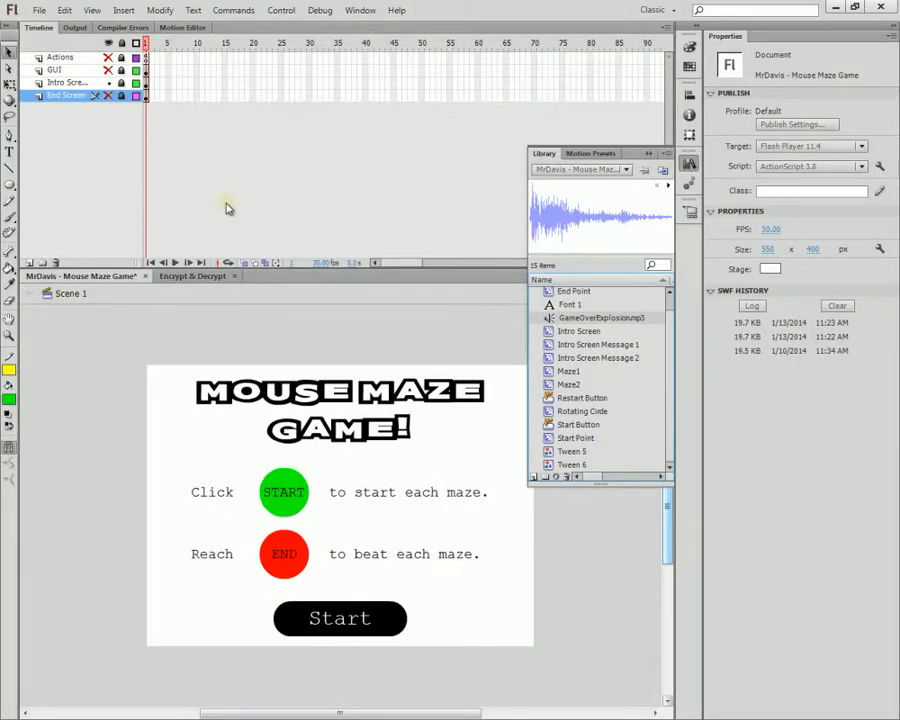
{"action": "key", "text": "ctrl+l"}
{"action": "left_click", "coordinate": [108, 82]}
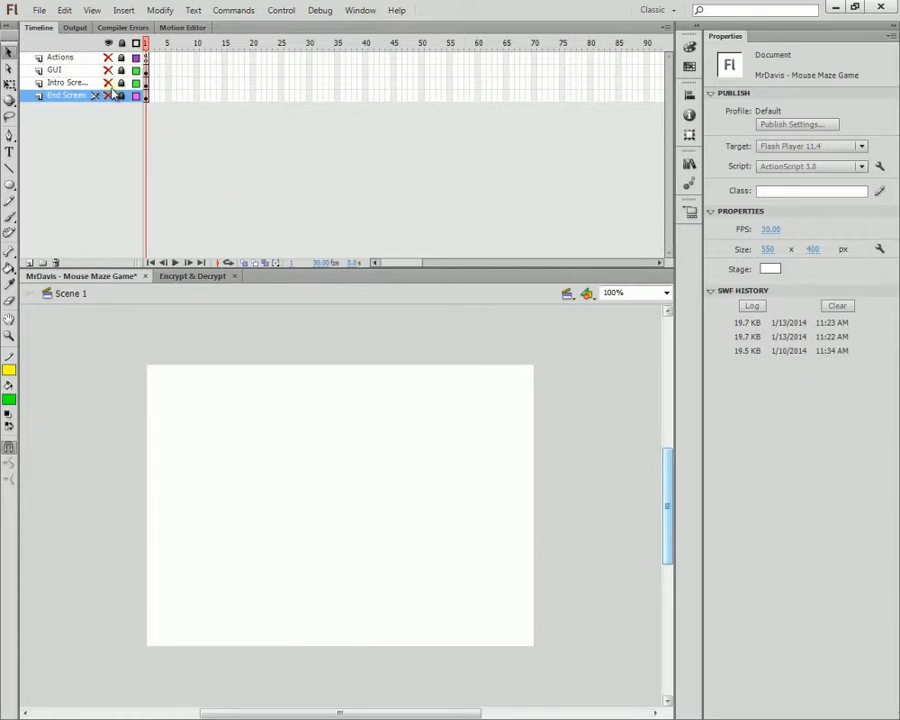
Step: Select frame 1 of the Actions layer and open the Library showing GameOverExplosion.mp3
{"action": "left_click", "coordinate": [147, 58]}
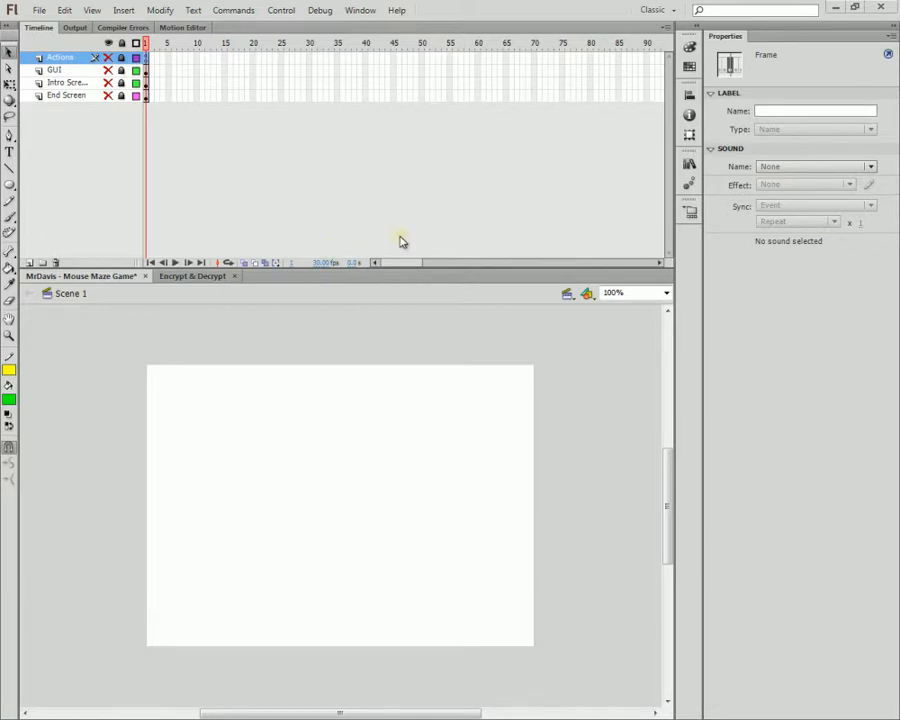
{"action": "left_click", "coordinate": [689, 165]}
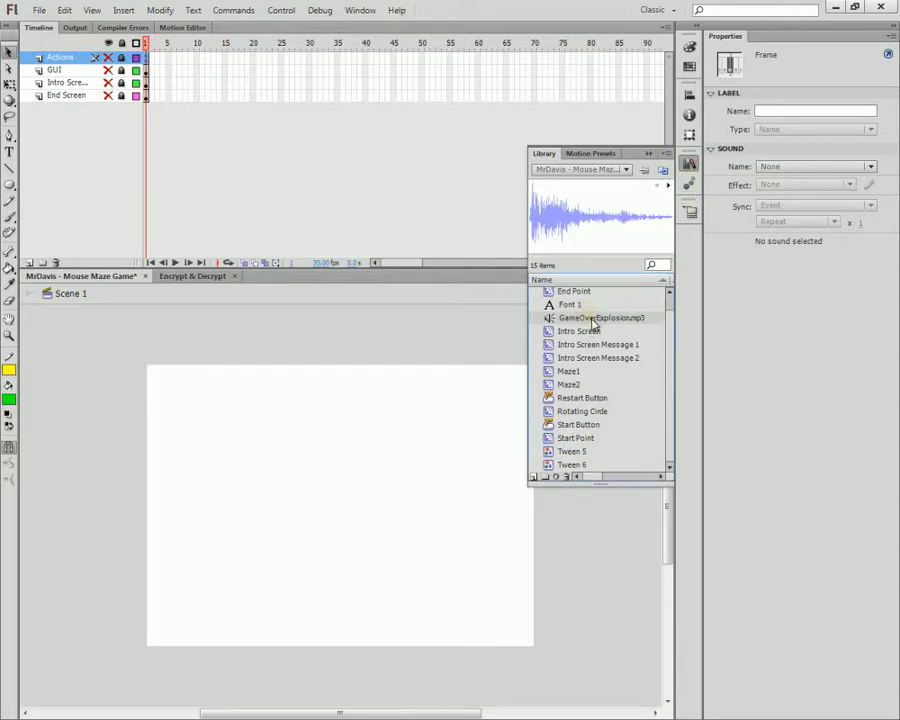
Step: Tick Export for ActionScript on GameOverExplosion.mp3, set Class to GameOverExplosion (base flash.media.Sound), and confirm
{"action": "double_click", "coordinate": [604, 227]}
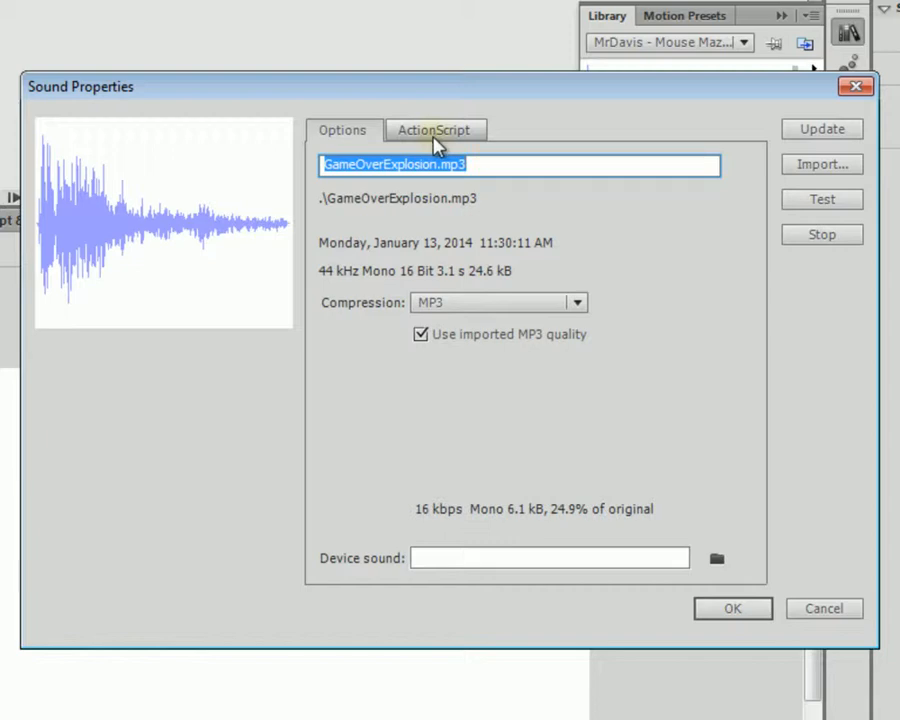
{"action": "left_click", "coordinate": [432, 140]}
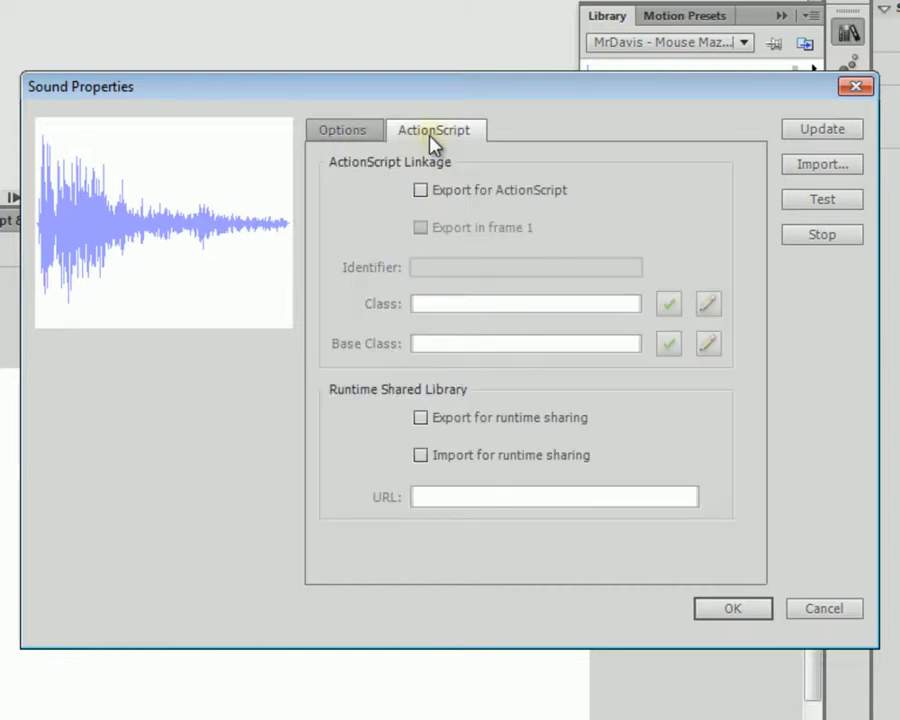
{"action": "left_click", "coordinate": [421, 192]}
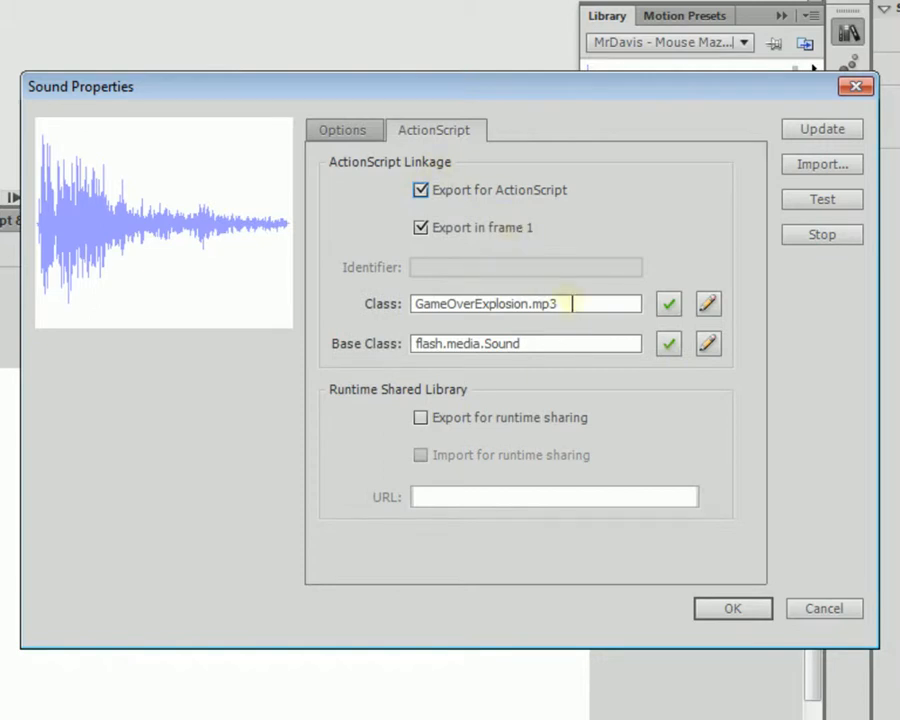
{"action": "left_click", "coordinate": [572, 305]}
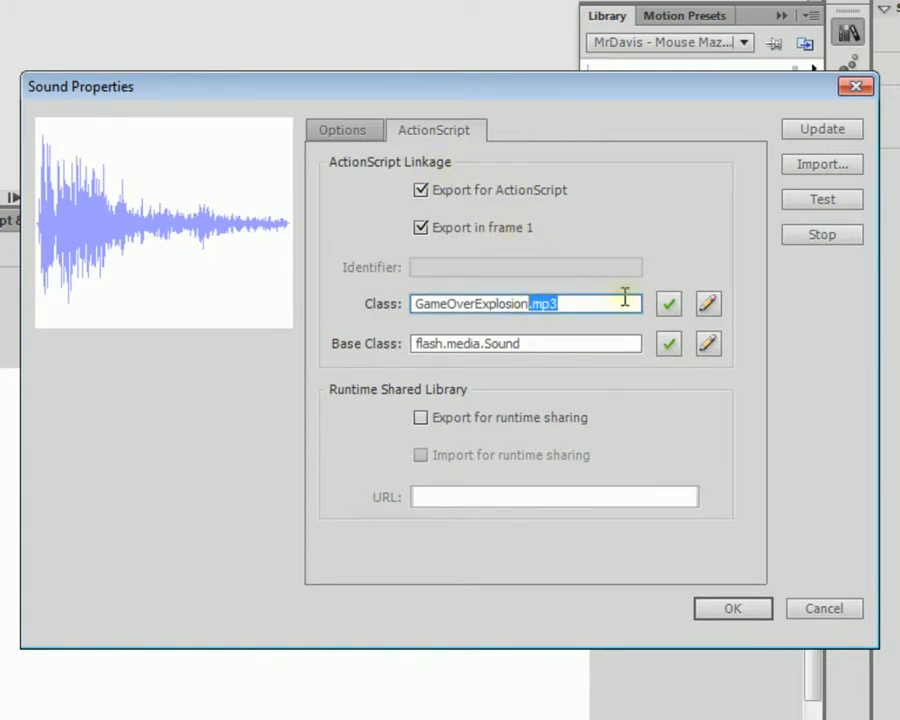
{"action": "key", "text": "BackSpace"}
{"action": "left_click_drag", "start_coordinate": [546, 302], "coordinate": [390, 316]}
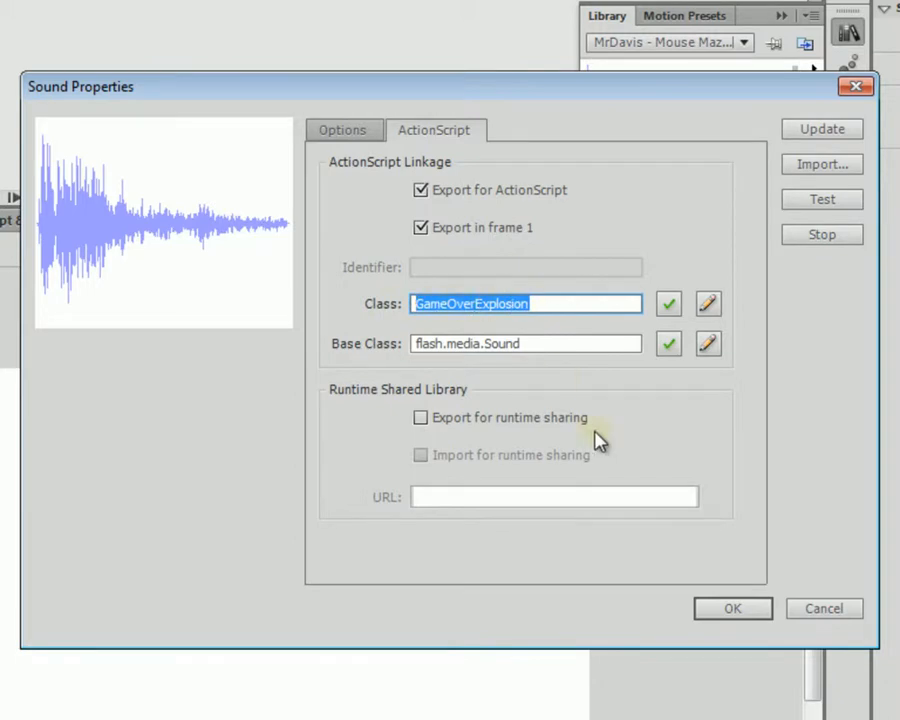
{"action": "left_click", "coordinate": [733, 610]}
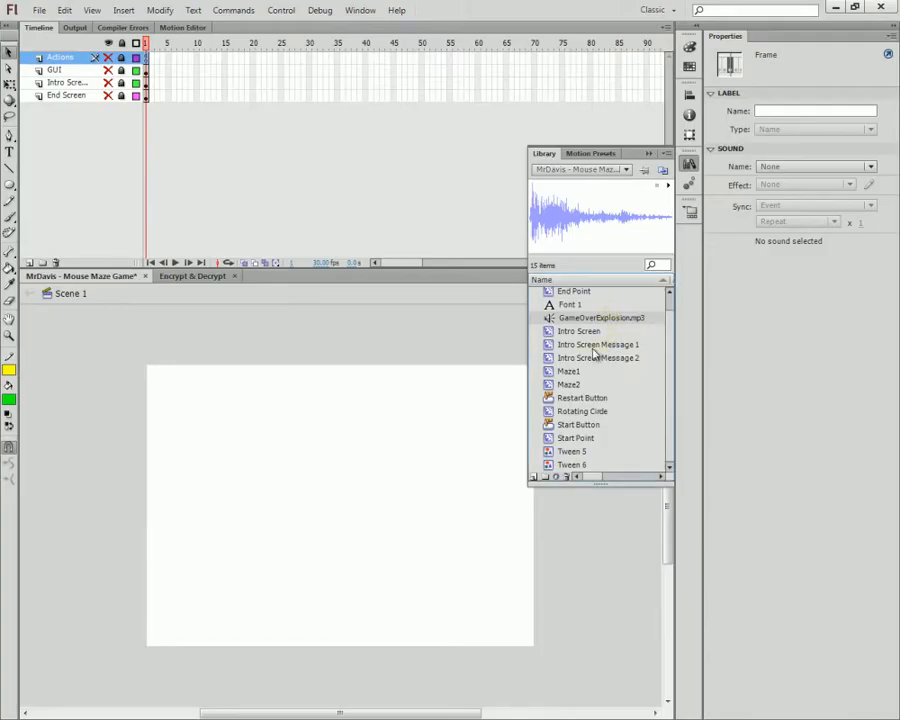
Step: Close the Library panel and bring up frame 1's ActionScript near the livesLeft declaration
{"action": "left_click", "coordinate": [650, 152]}
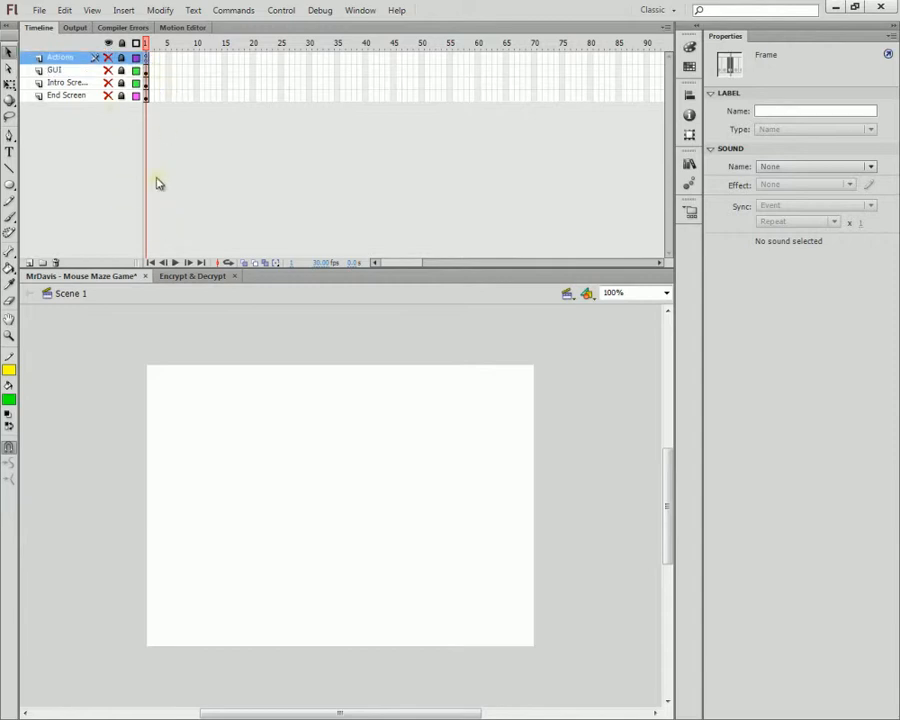
{"action": "key", "text": "F9"}
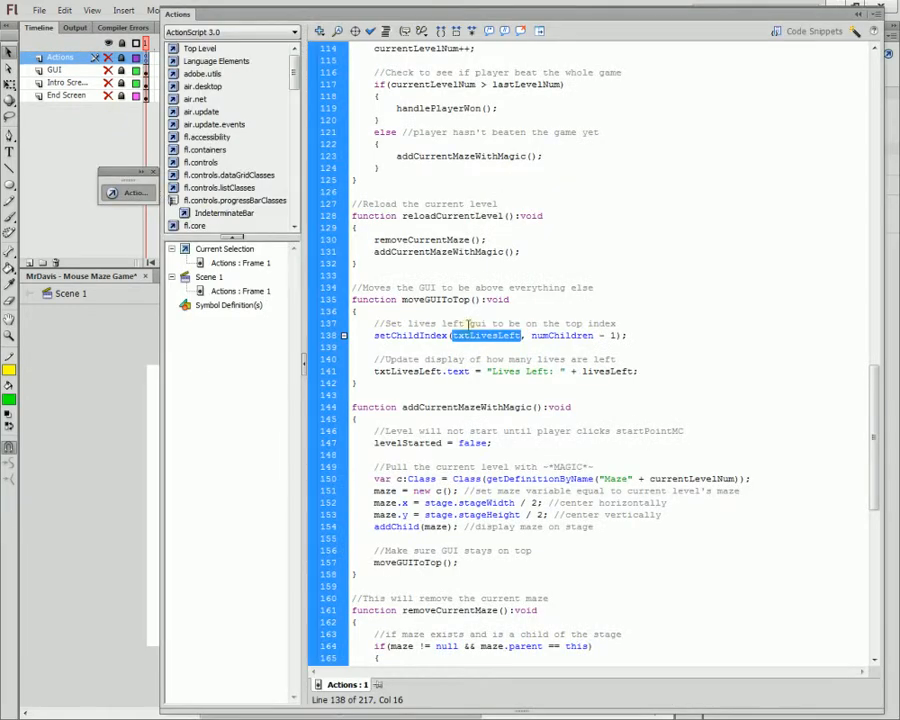
{"action": "left_click", "coordinate": [479, 337]}
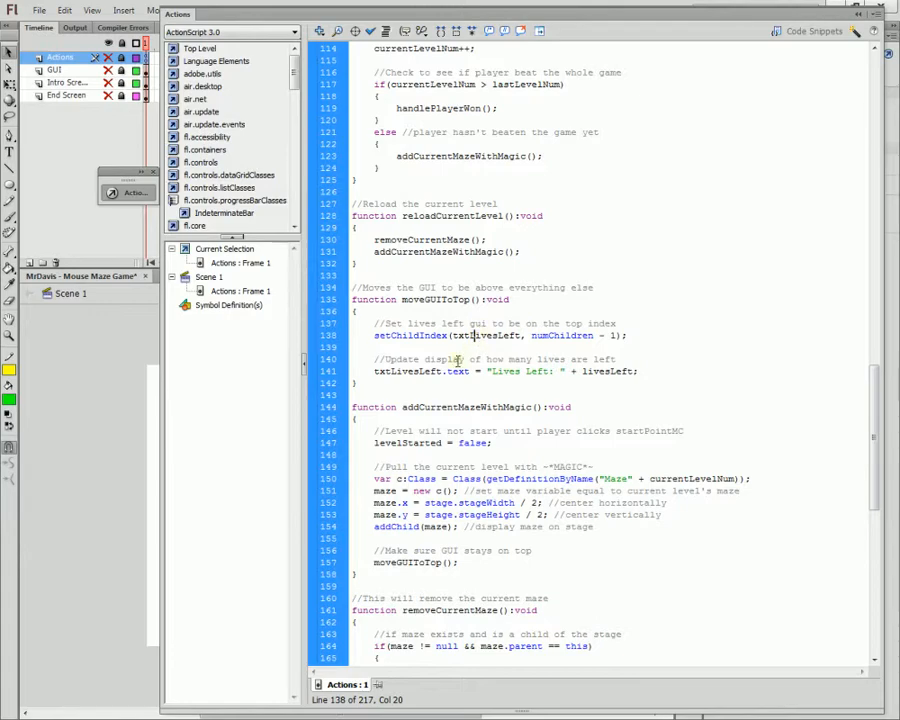
{"action": "scroll", "coordinate": [460, 362], "scroll_direction": "up", "scroll_amount": 20}
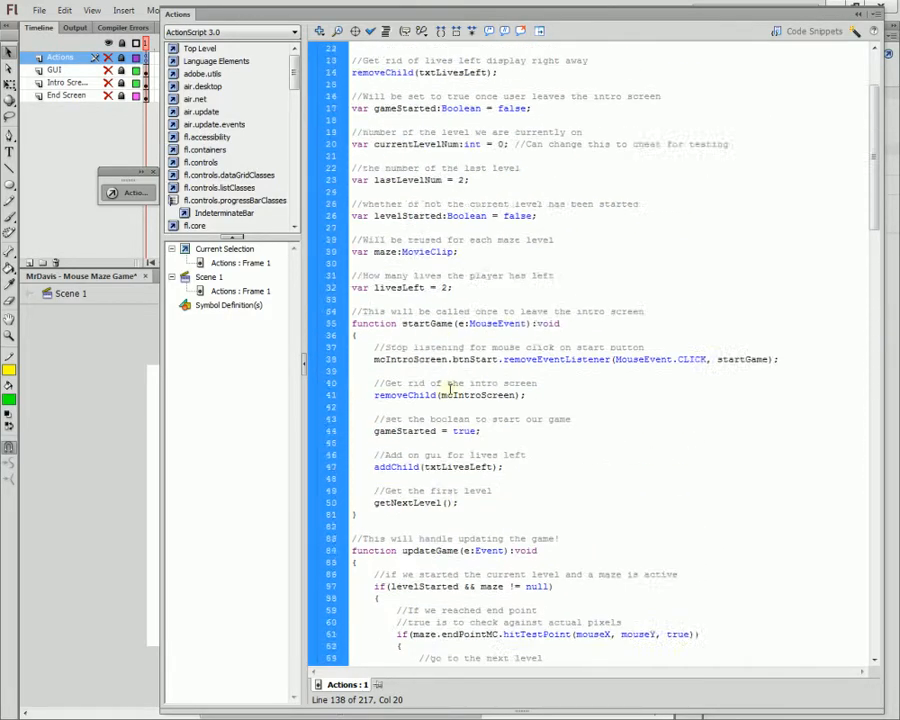
{"action": "scroll", "coordinate": [449, 388], "scroll_direction": "up", "scroll_amount": 4}
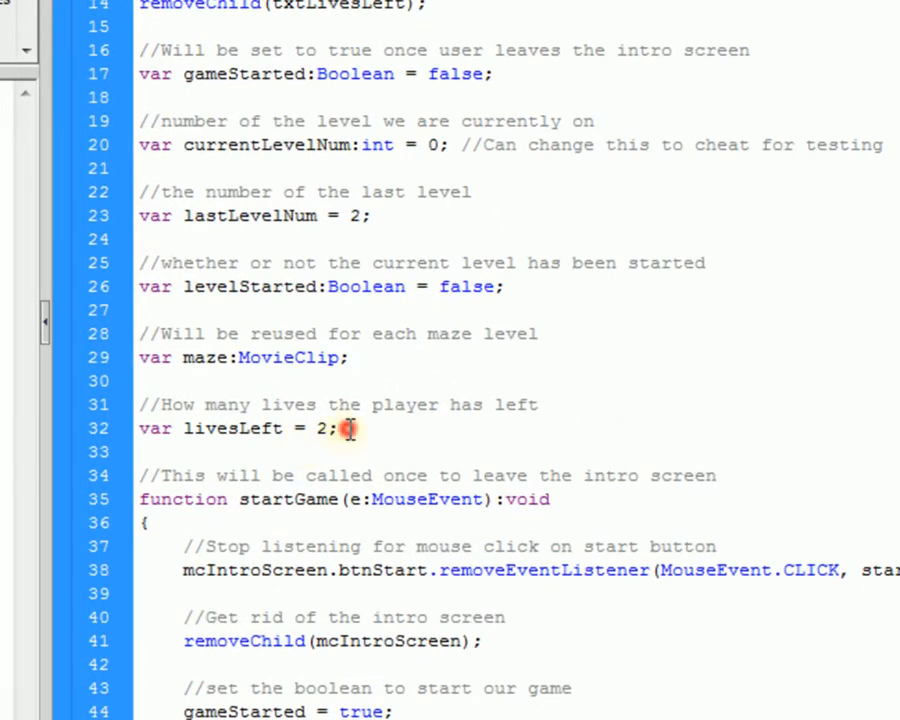
Step: Add the comment '//Used when we lose a life' and begin 'var gameOverSound:' below livesLeft
{"action": "left_click", "coordinate": [349, 428]}
{"action": "key", "text": "Return"}
{"action": "key", "text": "Return"}
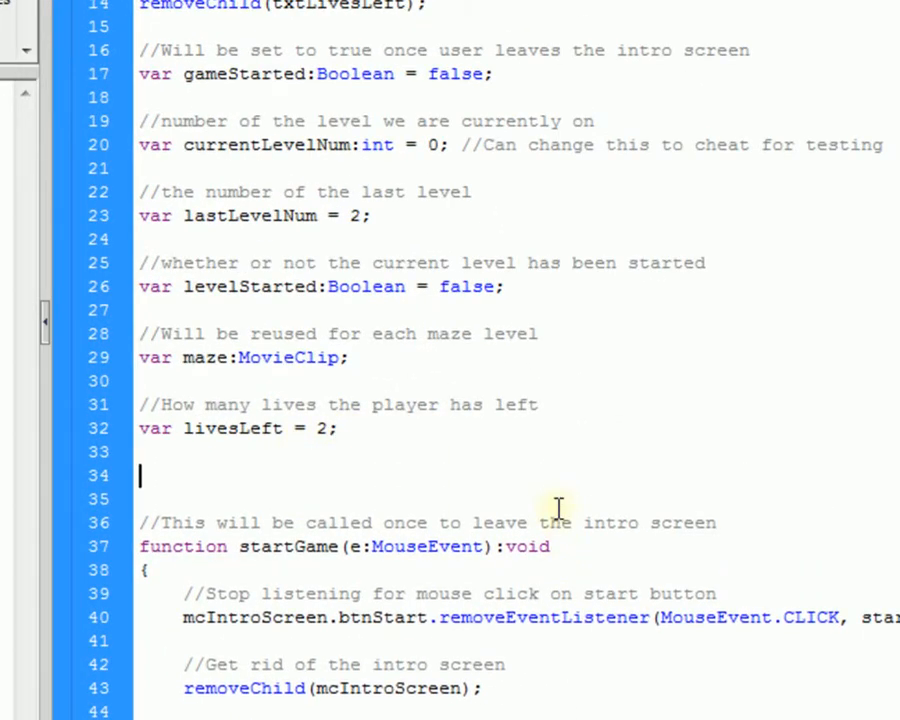
{"action": "type", "text": "//Used fo"}
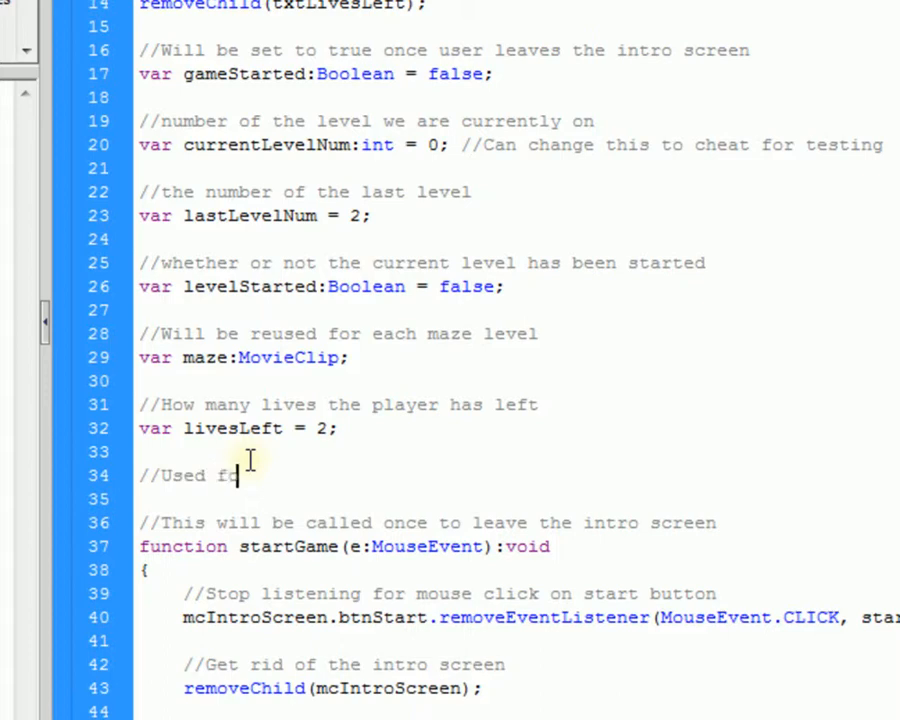
{"action": "type", "text": "r"}
{"action": "key", "text": "ctrl+shift+Left"}
{"action": "type", "text": "when we l"}
{"action": "type", "text": "ose a lif"}
{"action": "type", "text": "e"}
{"action": "key", "text": "Return"}
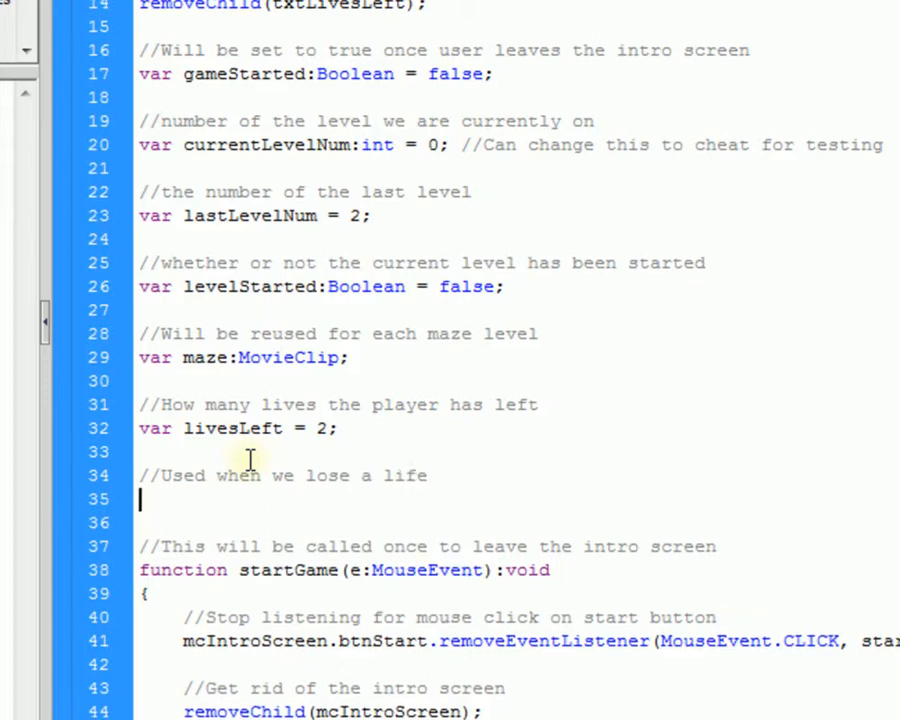
{"action": "type", "text": "var gameOverSound"}
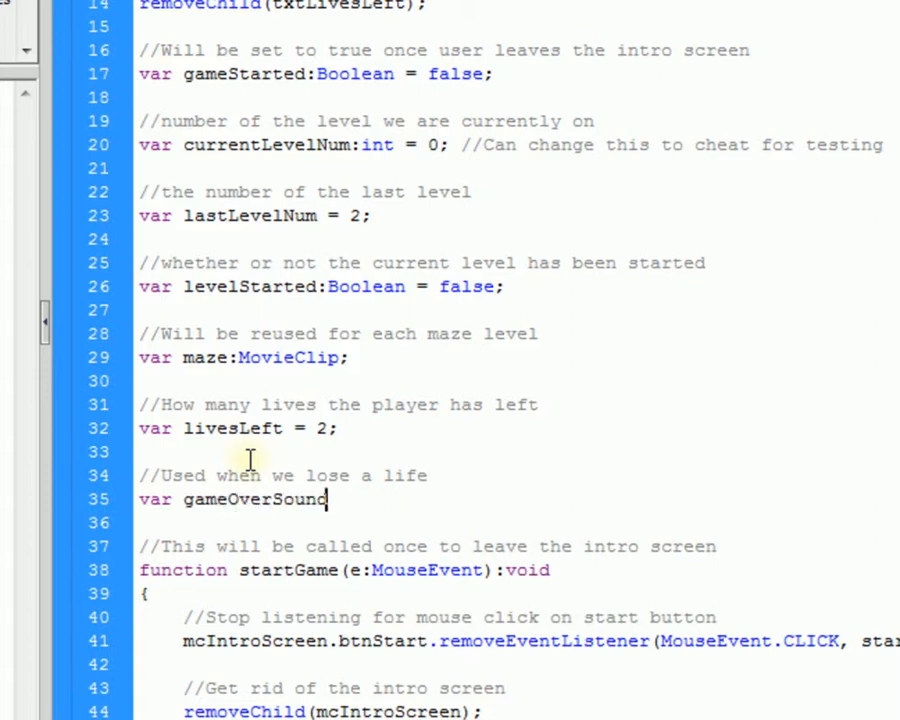
{"action": "type", "text": ":"}
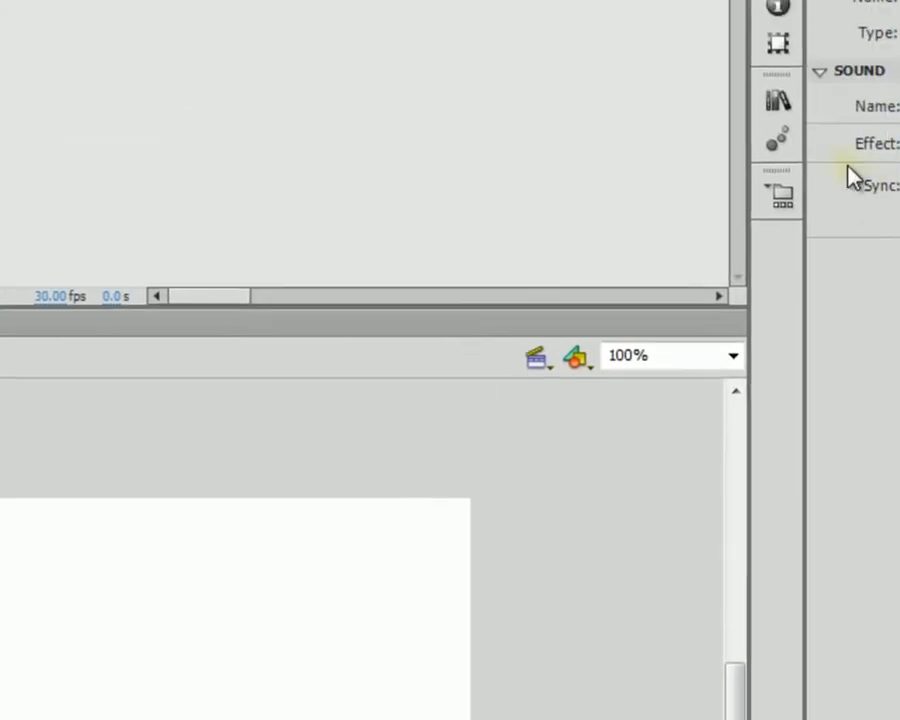
Step: Copy the GameOverExplosion class name from GameOverExplosion.mp3's linkage properties and return to the script
{"action": "left_click", "coordinate": [777, 110]}
{"action": "left_click", "coordinate": [625, 410]}
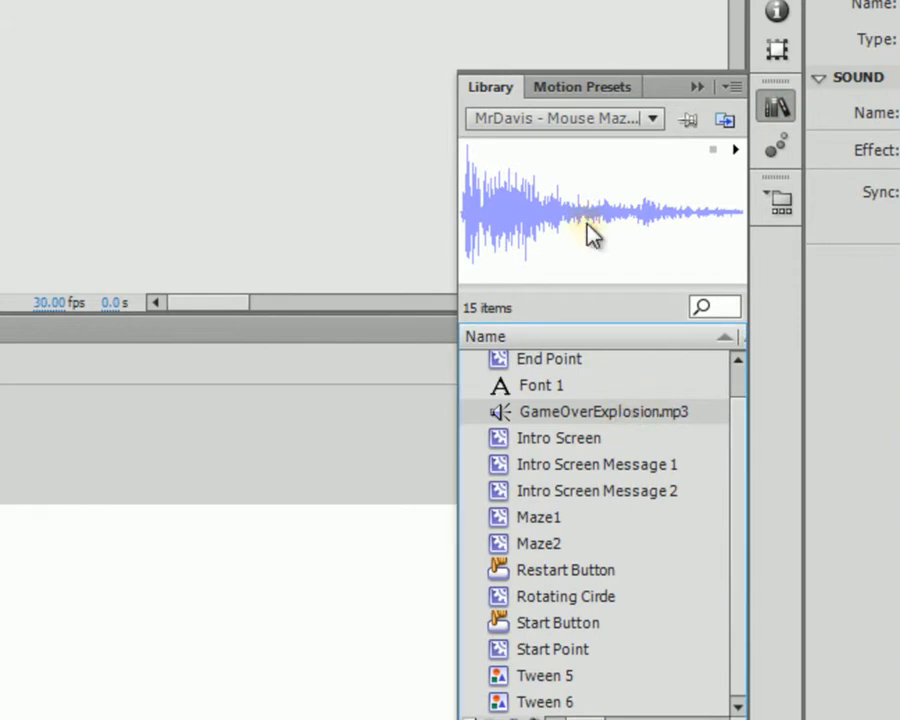
{"action": "double_click", "coordinate": [588, 224]}
{"action": "left_click", "coordinate": [270, 222]}
{"action": "double_click", "coordinate": [264, 428]}
{"action": "key", "text": "ctrl+c"}
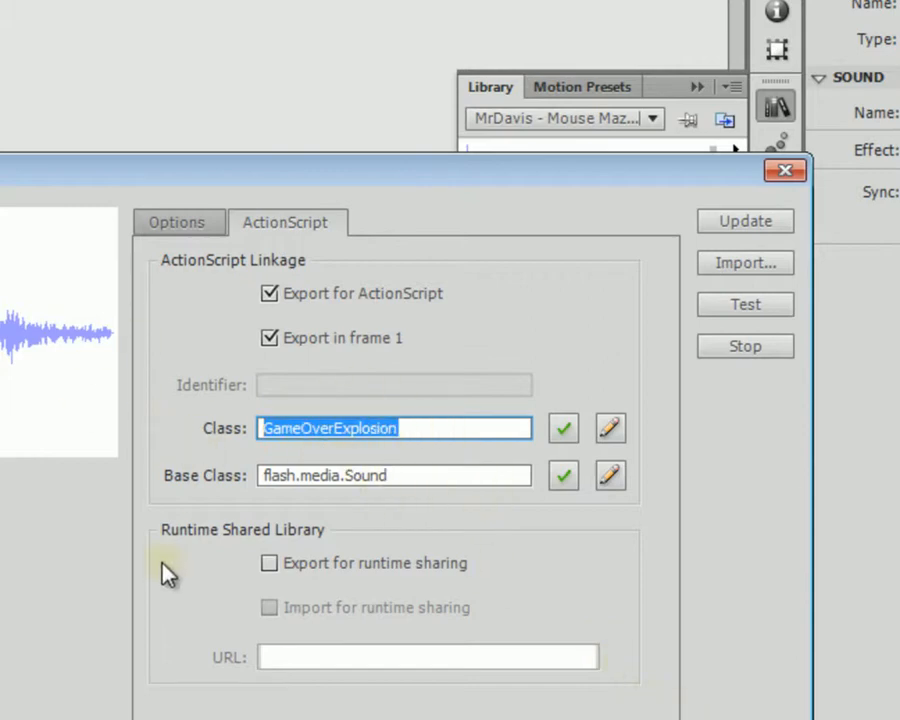
{"action": "key", "text": "Return"}
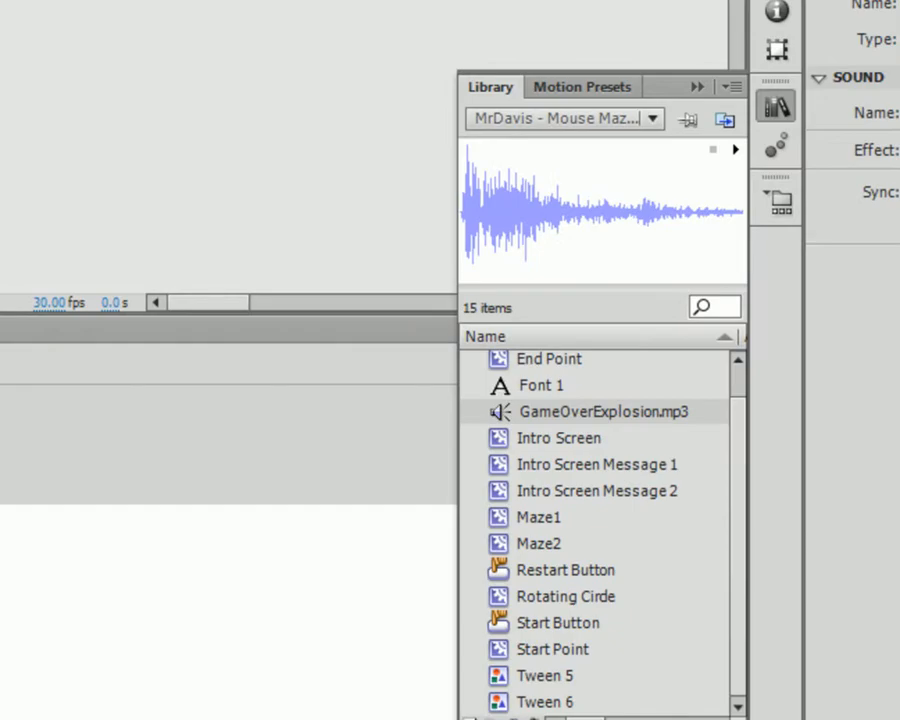
{"action": "key", "text": "F9"}
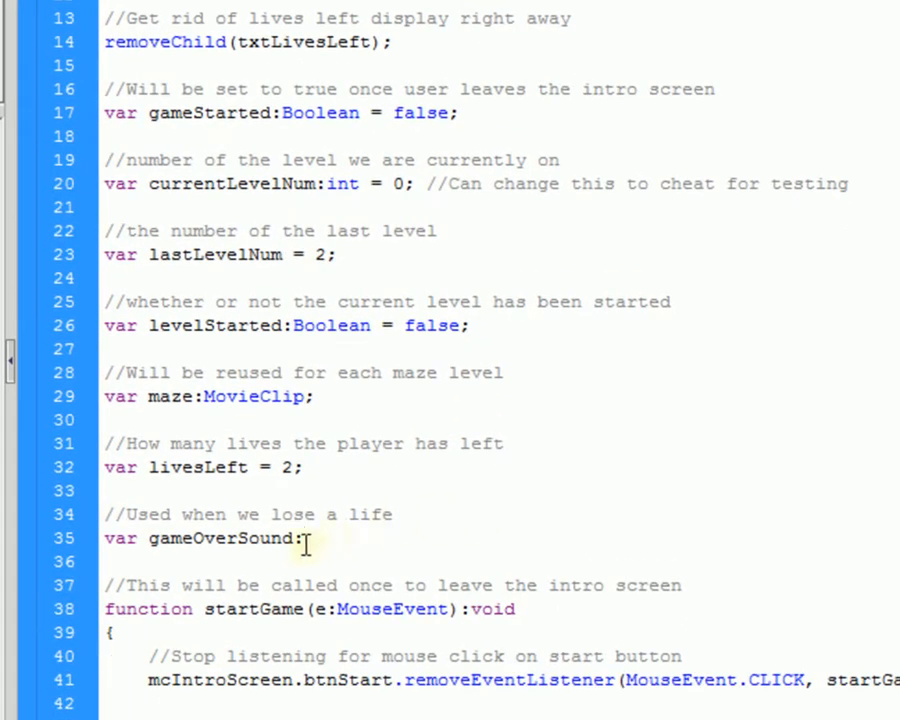
Step: Complete line 35 as 'var gameOverSound:GameOverExplosion = new GameOverExplosion();' and save
{"action": "key", "text": "ctrl+v"}
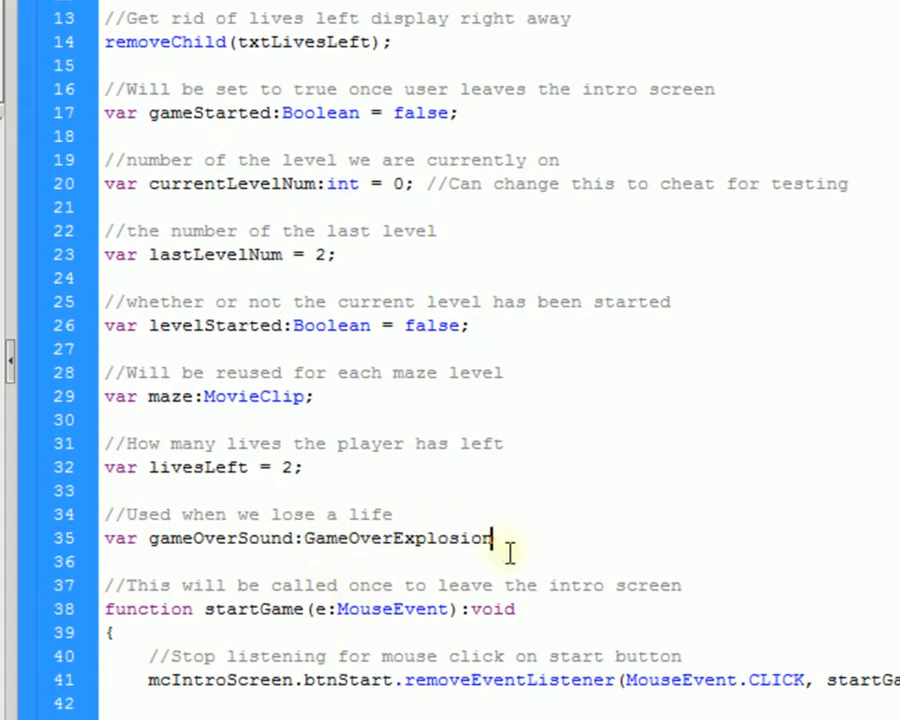
{"action": "double_click", "coordinate": [364, 540]}
{"action": "key", "text": "ctrl+c"}
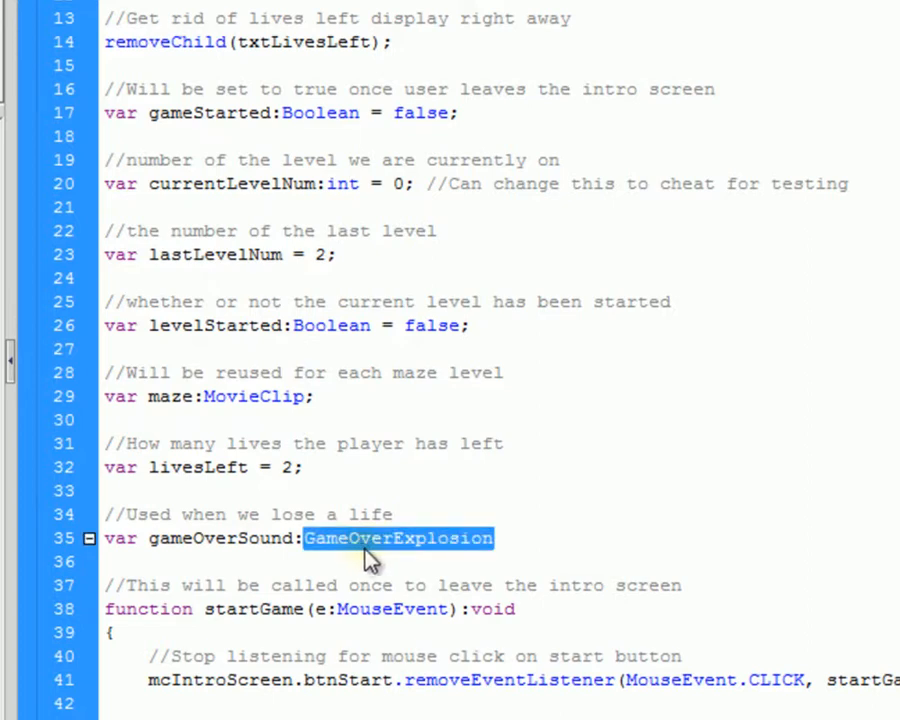
{"action": "left_click", "coordinate": [581, 532]}
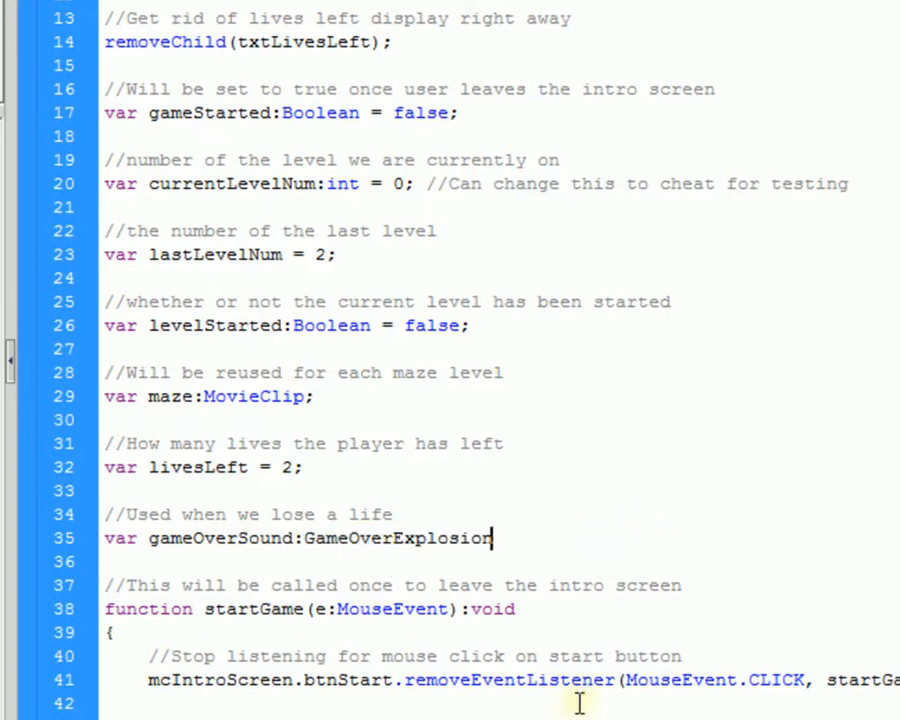
{"action": "type", "text": "="}
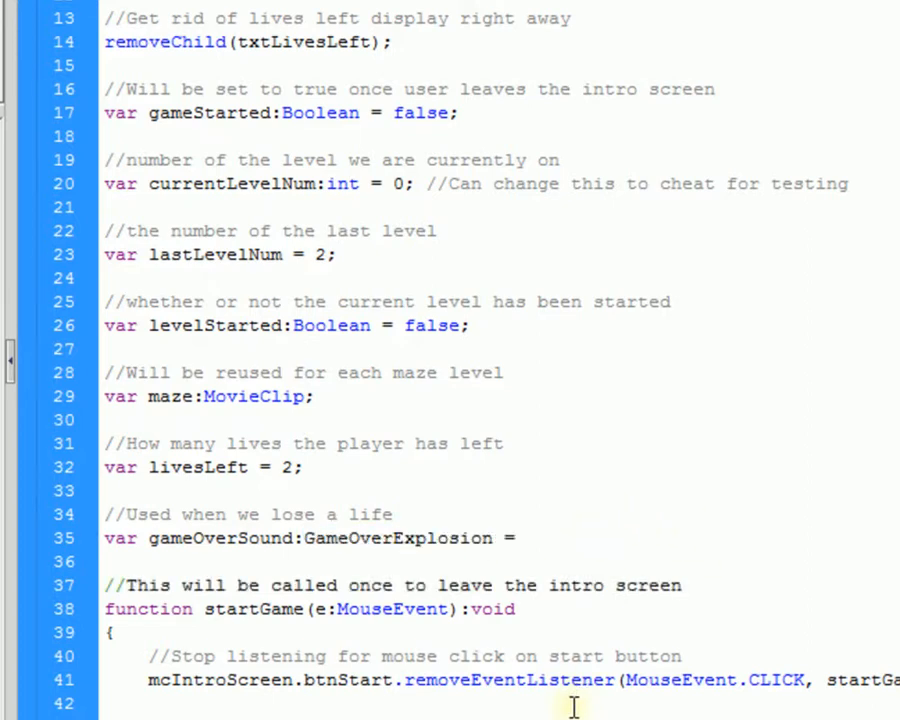
{"action": "type", "text": " new"}
{"action": "key", "text": "ctrl+v"}
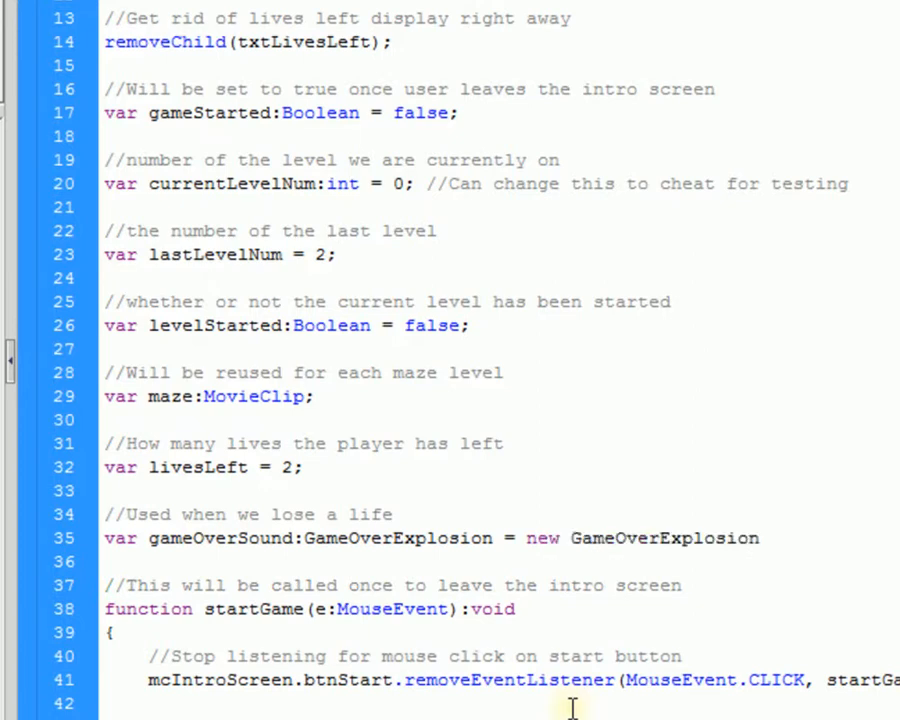
{"action": "type", "text": "();"}
{"action": "key", "text": "ctrl+s"}
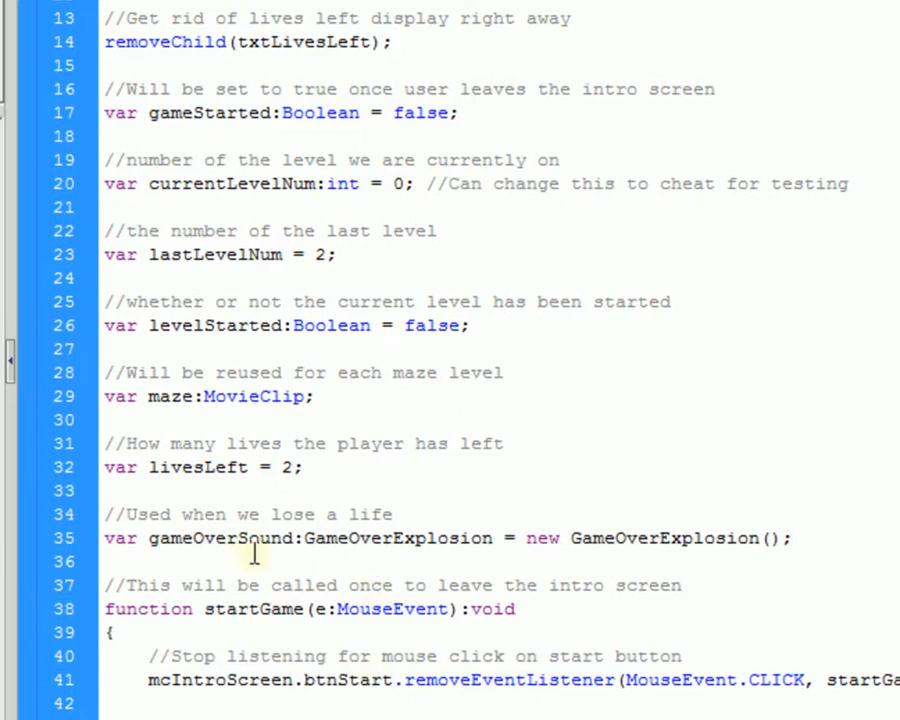
Step: Highlight the GameOverExplosion type and the gameOverSound name on line 35
{"action": "double_click", "coordinate": [352, 537]}
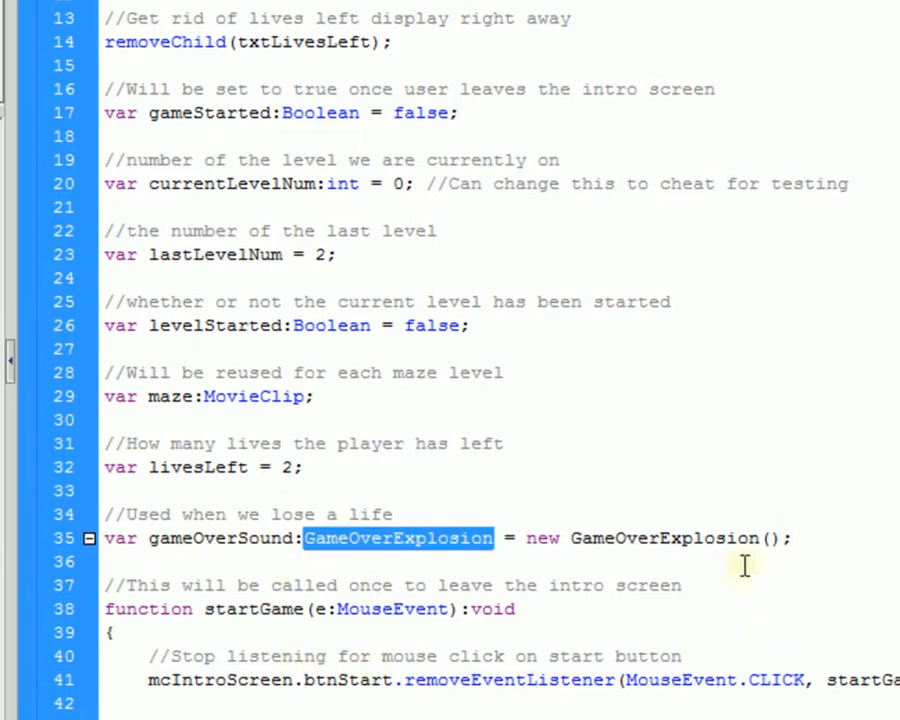
{"action": "left_click", "coordinate": [274, 538]}
{"action": "double_click", "coordinate": [274, 538]}
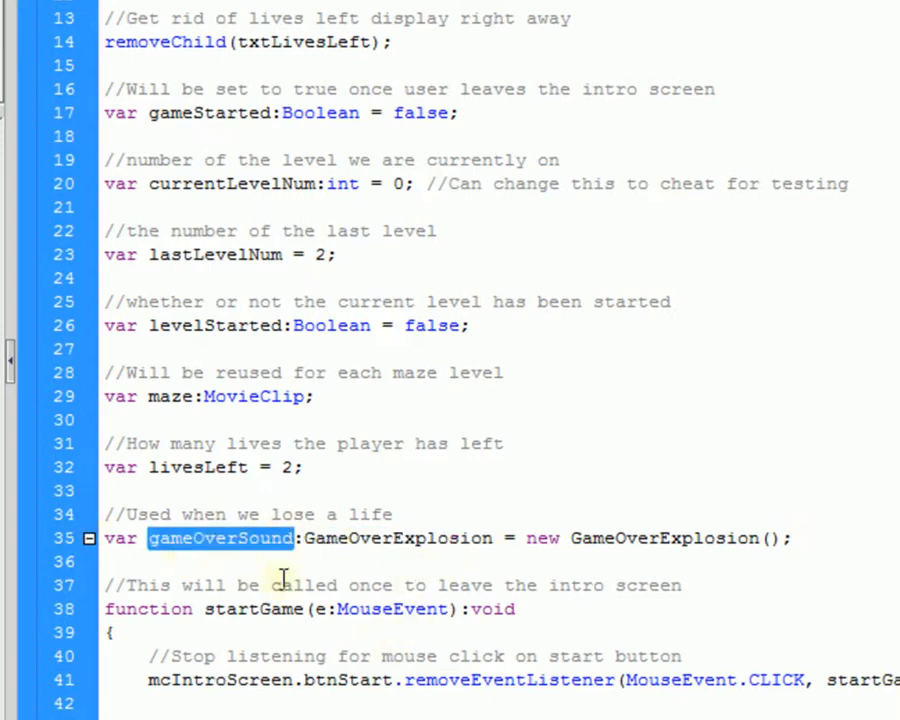
{"action": "scroll", "coordinate": [218, 430], "scroll_direction": "down", "scroll_amount": 5}
Step: Locate the livesLeft decrement on line 76 and the removeCurrentMaze call, positioning on line 73
{"action": "scroll", "coordinate": [313, 510], "scroll_direction": "down", "scroll_amount": 9}
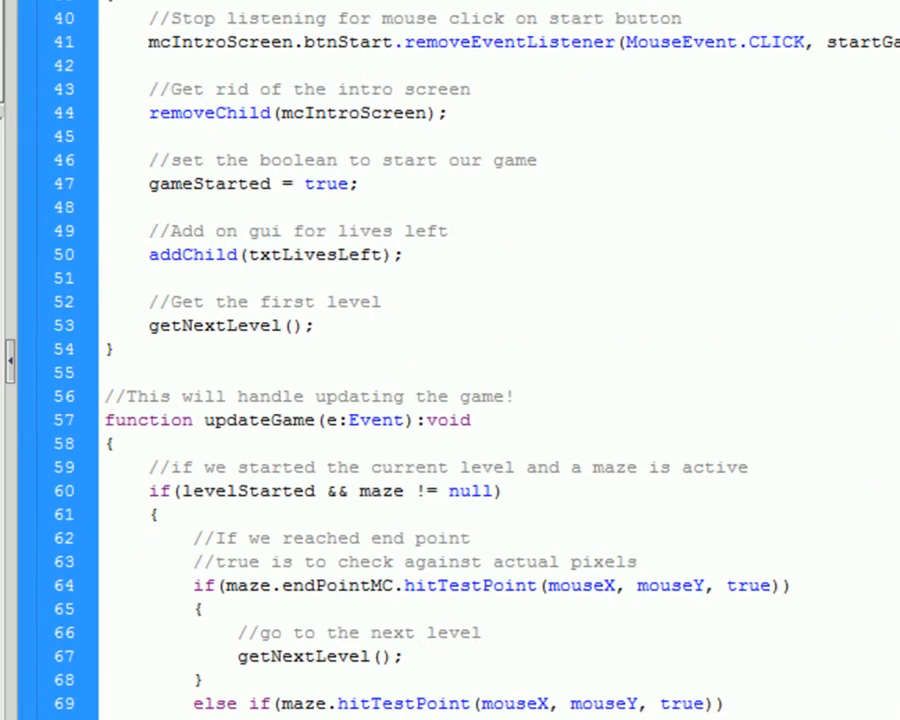
{"action": "double_click", "coordinate": [313, 505]}
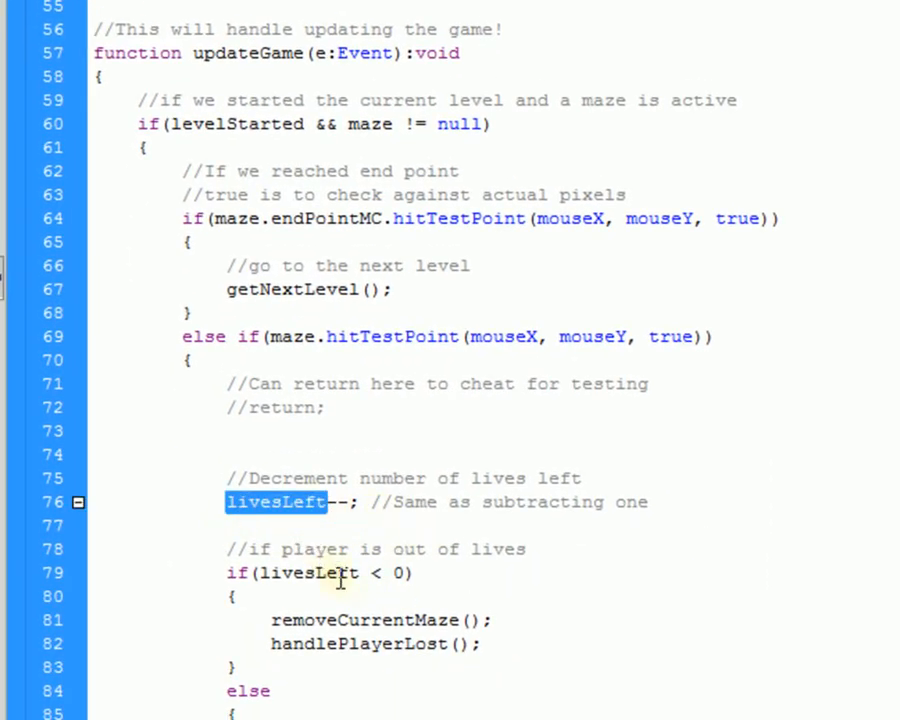
{"action": "double_click", "coordinate": [278, 620]}
{"action": "left_click", "coordinate": [706, 506]}
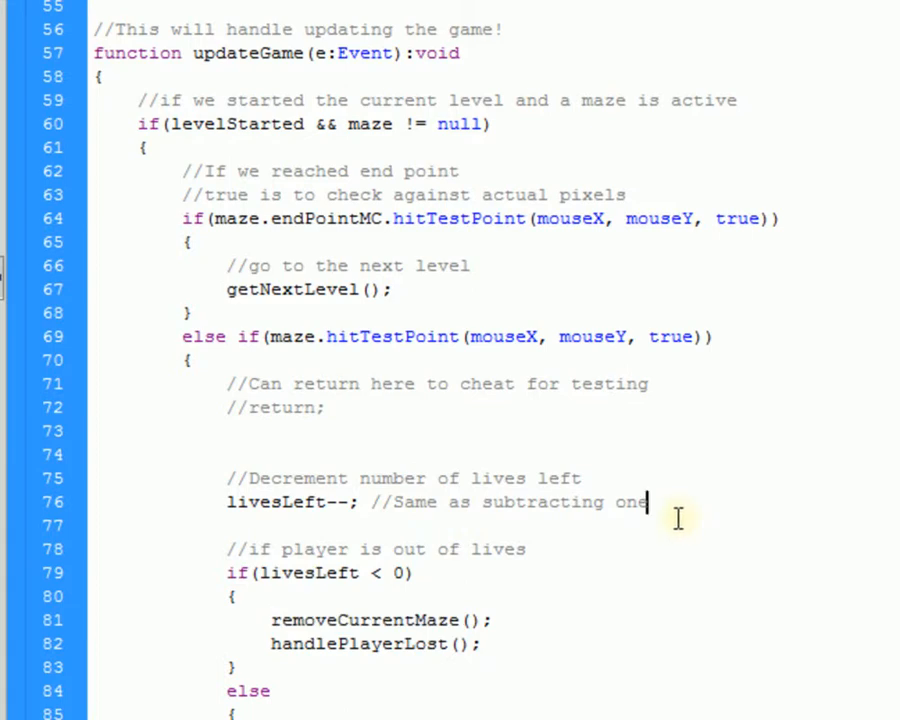
{"action": "left_click", "coordinate": [517, 452]}
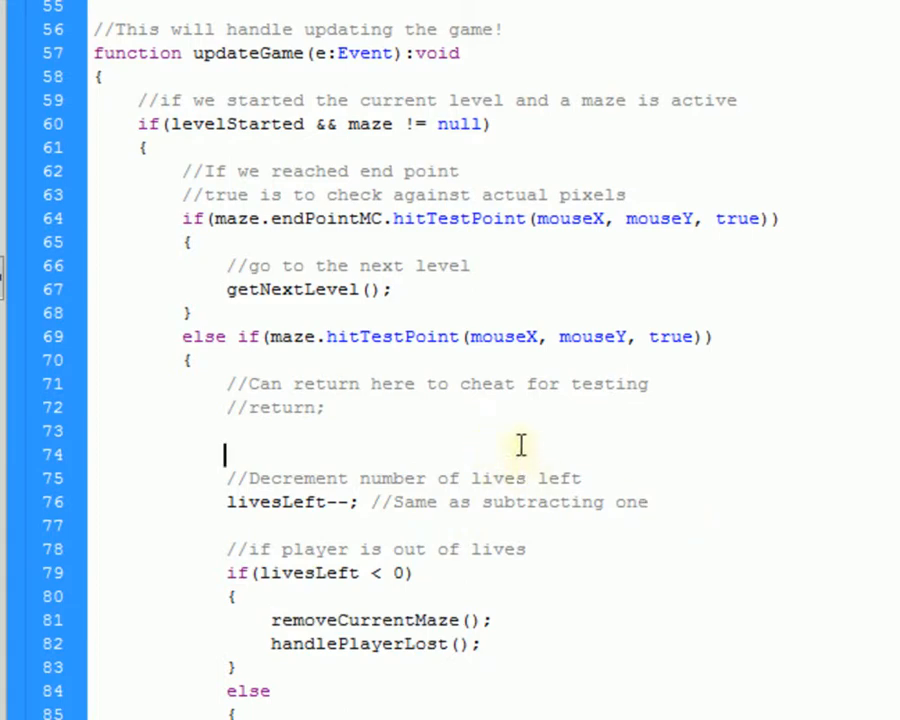
{"action": "left_click", "coordinate": [524, 430]}
Step: Insert '//Play life lost sound' and 'gameOverSound.play();' above livesLeft--, then test the movie
{"action": "key", "text": "Return"}
{"action": "type", "text": "//Play"}
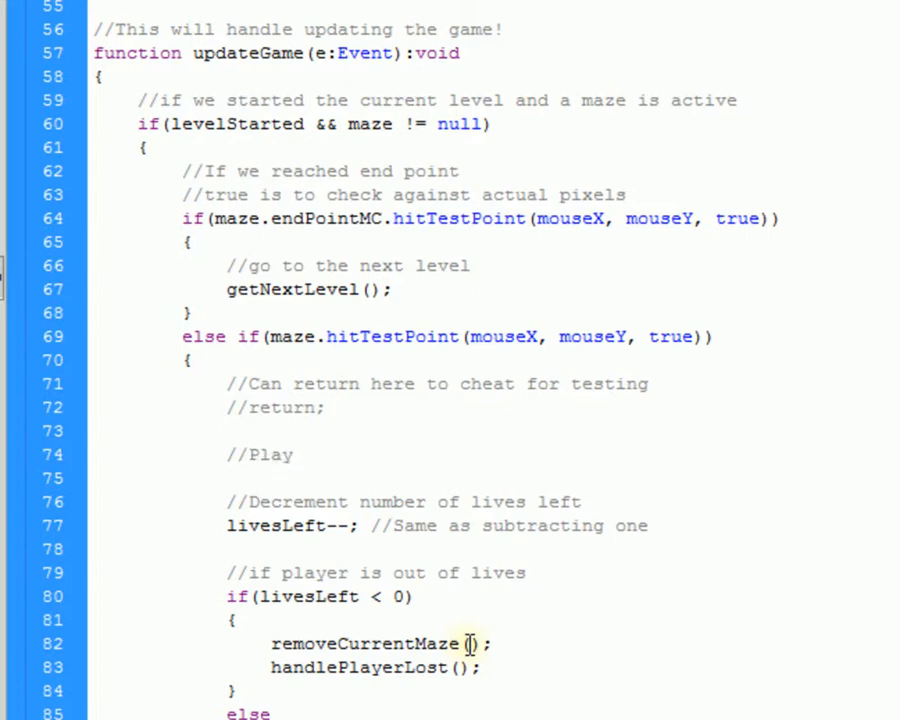
{"action": "type", "text": " life lost sound"}
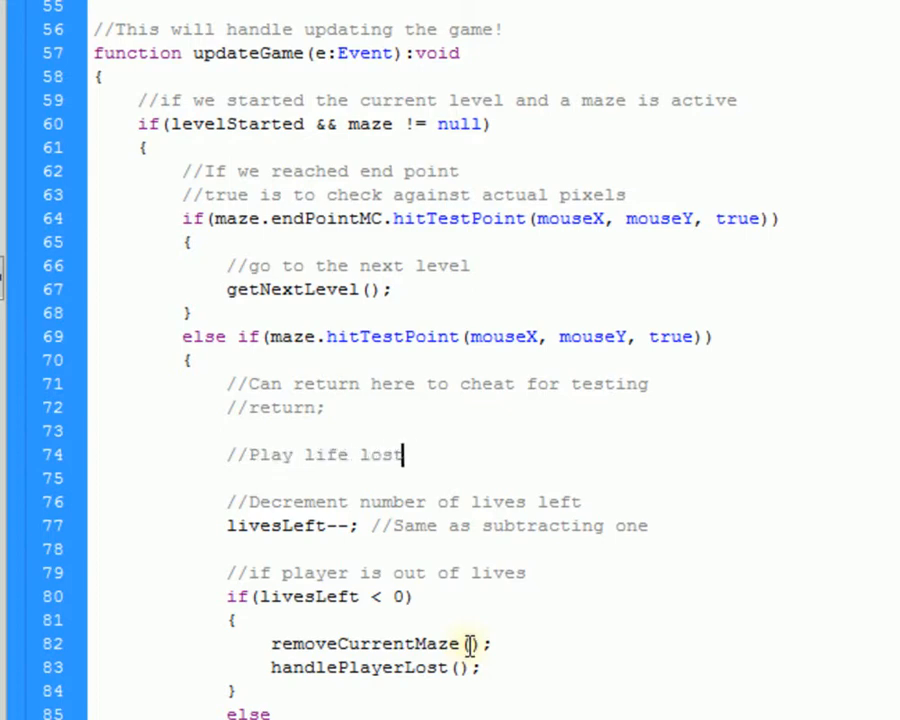
{"action": "key", "text": "Return"}
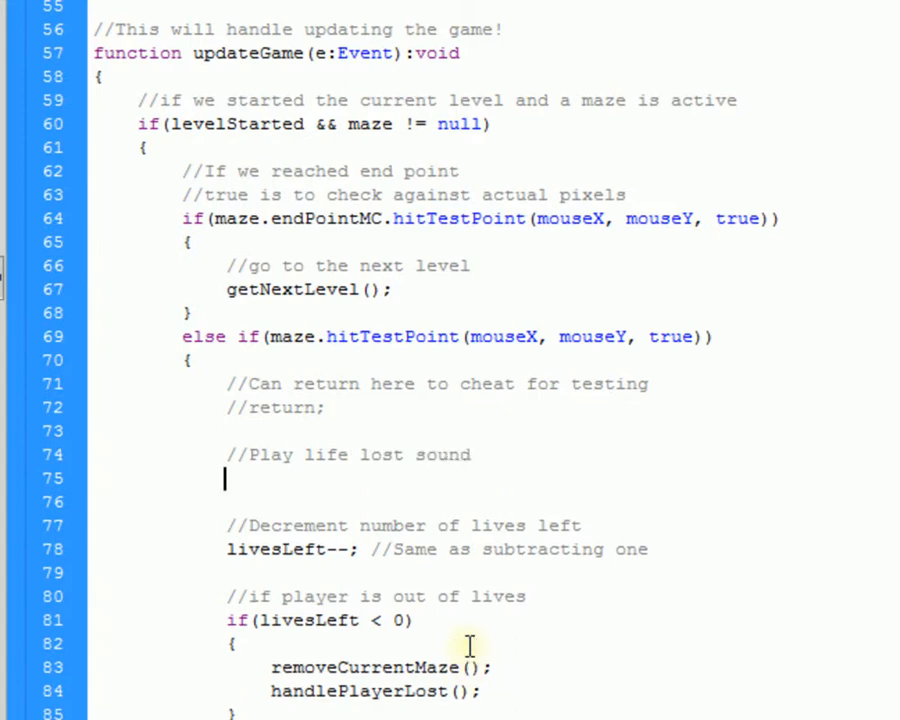
{"action": "type", "text": "gameOverSound"}
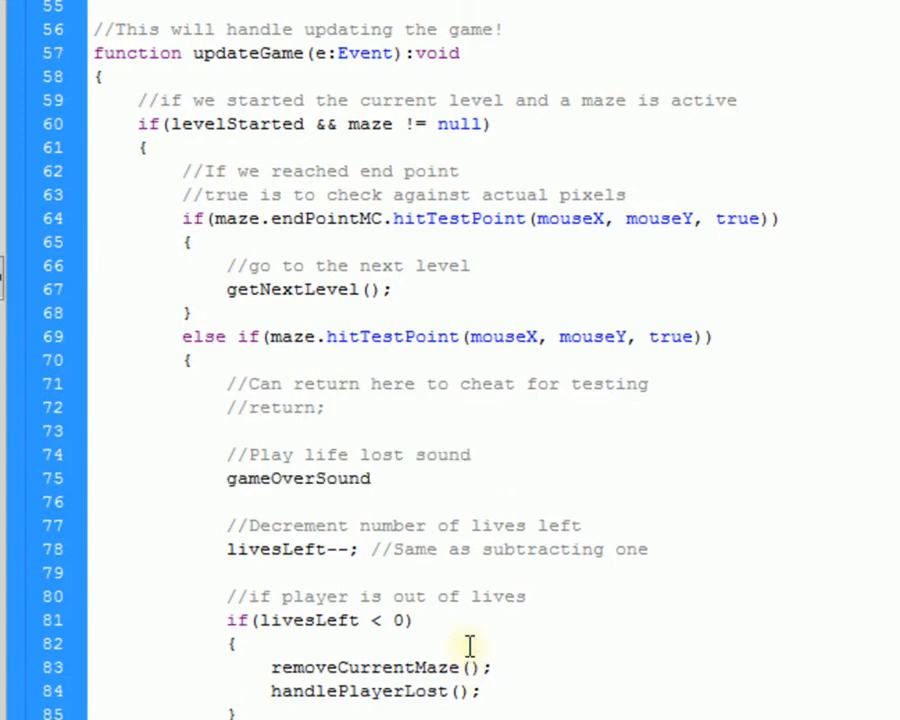
{"action": "type", "text": ".play();"}
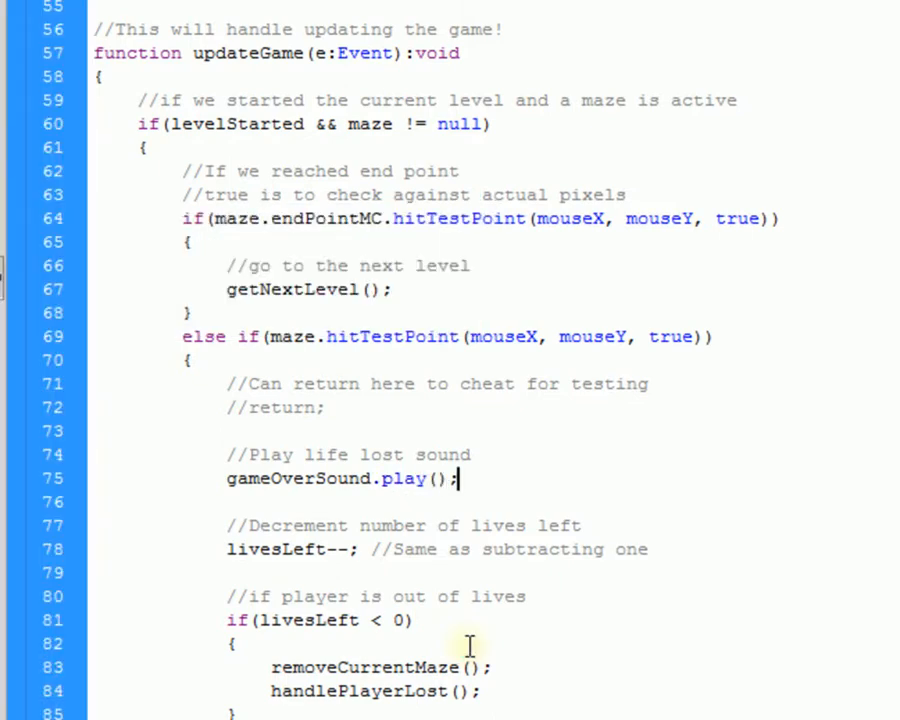
{"action": "left_click", "coordinate": [377, 482]}
{"action": "key", "text": "ctrl+Return"}
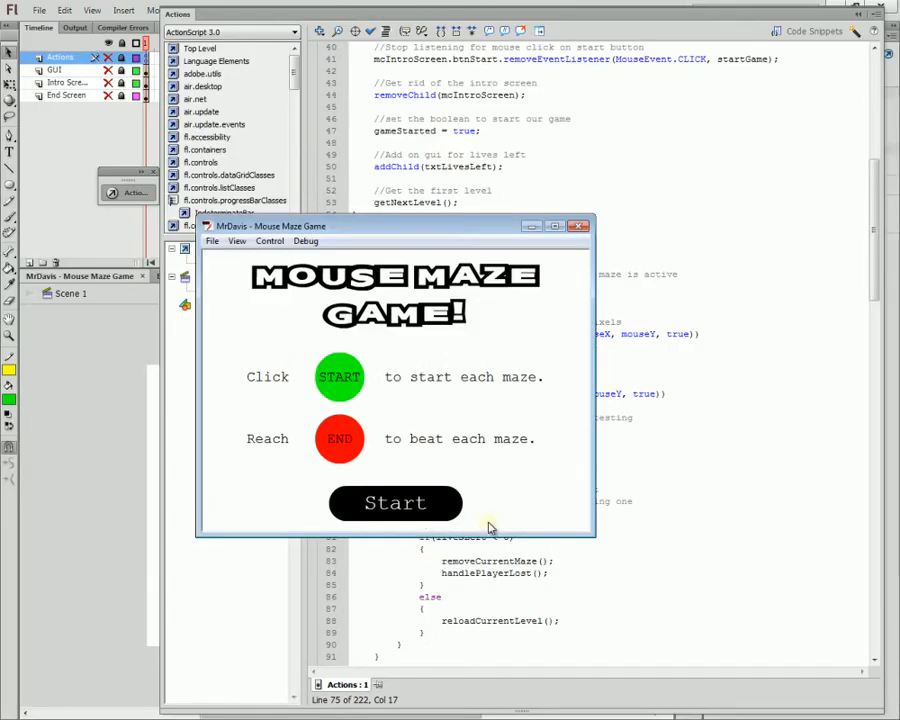
Step: Play the maze, hitting walls until all lives are lost and YOU LOST! appears, then restart
{"action": "left_click", "coordinate": [412, 498]}
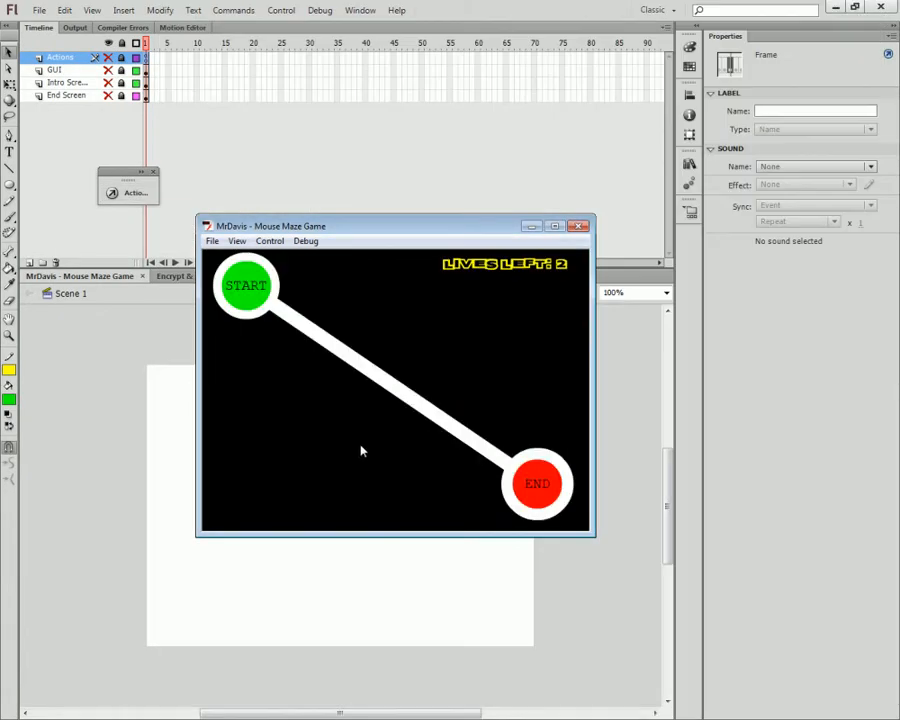
{"action": "left_click", "coordinate": [263, 306]}
{"action": "mouse_move", "coordinate": [281, 344]}
{"action": "left_click", "coordinate": [266, 302]}
{"action": "mouse_move", "coordinate": [270, 356]}
{"action": "left_click", "coordinate": [263, 310]}
{"action": "mouse_move", "coordinate": [311, 303]}
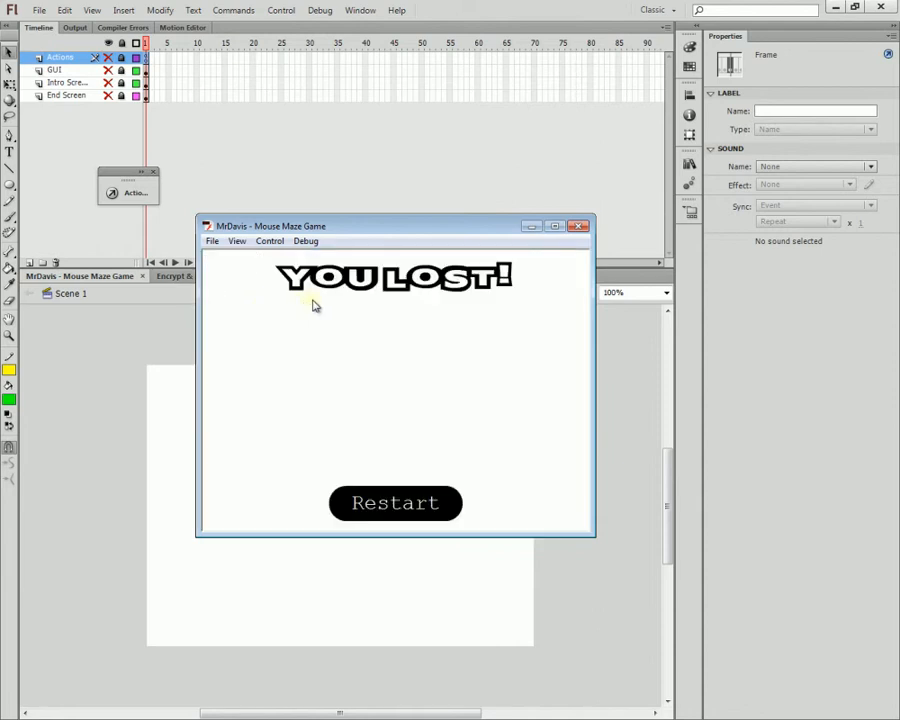
{"action": "left_click", "coordinate": [411, 491]}
Step: Run the maze a few more times, close the test player, and make the Intro Screen layer visible
{"action": "left_click", "coordinate": [411, 488]}
{"action": "left_click", "coordinate": [255, 303]}
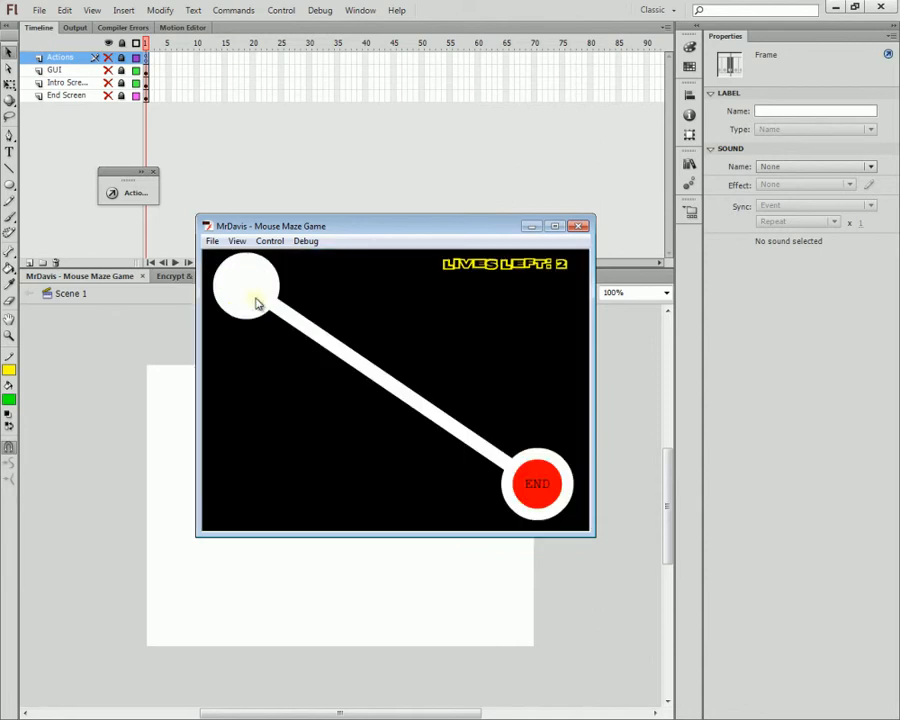
{"action": "left_click", "coordinate": [252, 300]}
{"action": "left_click", "coordinate": [234, 290]}
{"action": "key", "text": "ctrl+w"}
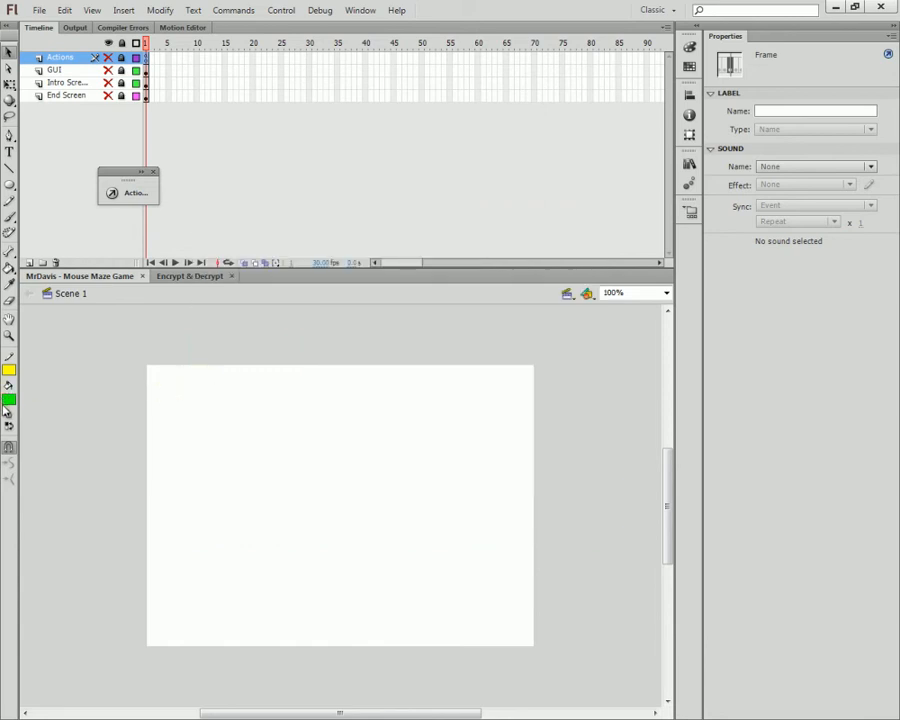
{"action": "left_click", "coordinate": [108, 82]}
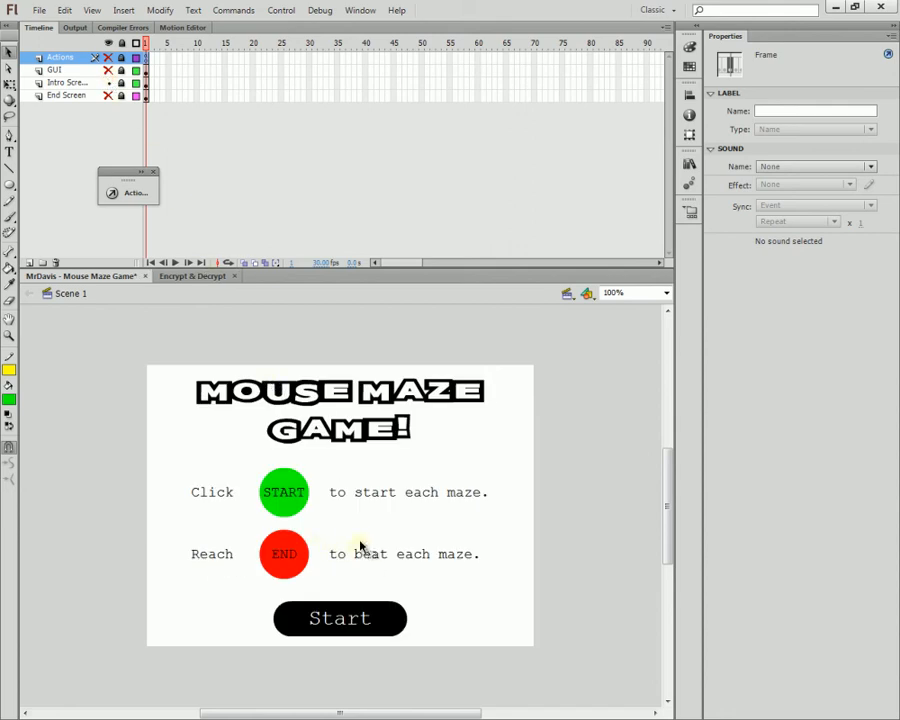